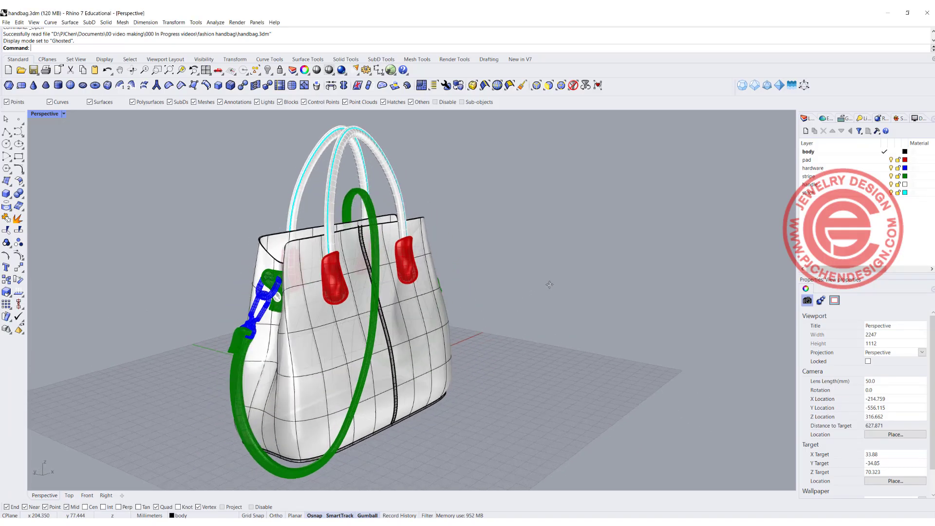
Examine the finished handbag's body and its red pads, selecting each part in the model
right_click_drag(550, 284, 512, 289)
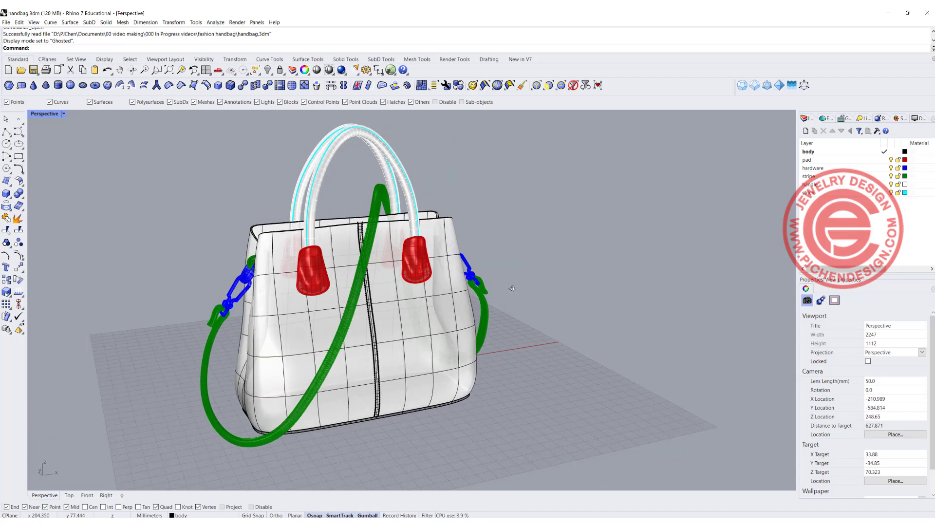
left_click(423, 314)
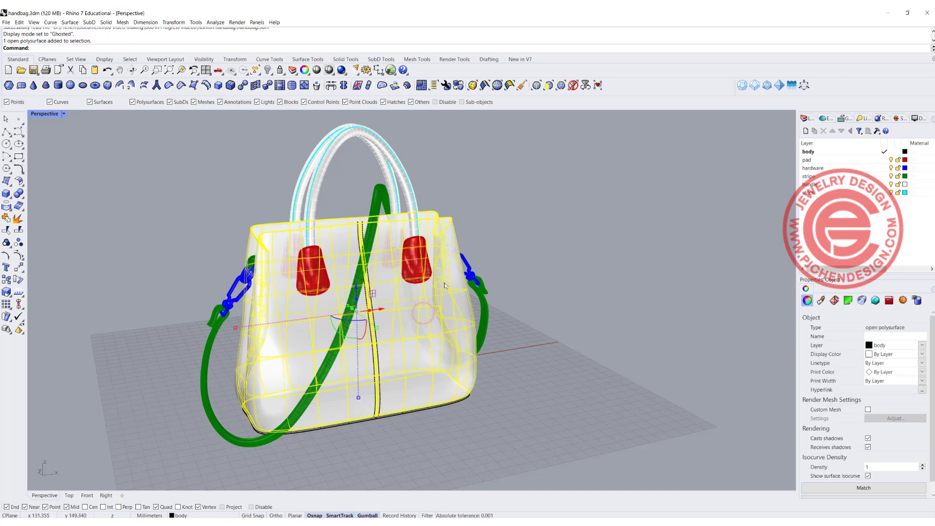
scroll(421, 279, "up", 3)
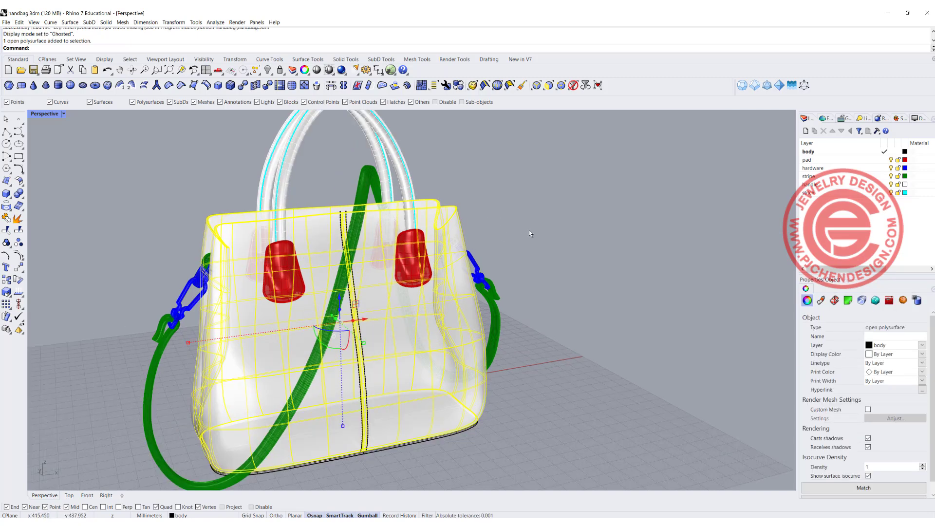
mouse_move(551, 229)
right_mouse_down()
mouse_move(542, 245)
mouse_move(553, 237)
right_mouse_up()
left_click(553, 238)
scroll(428, 261, "up", 4)
left_click(429, 260)
left_click(422, 262)
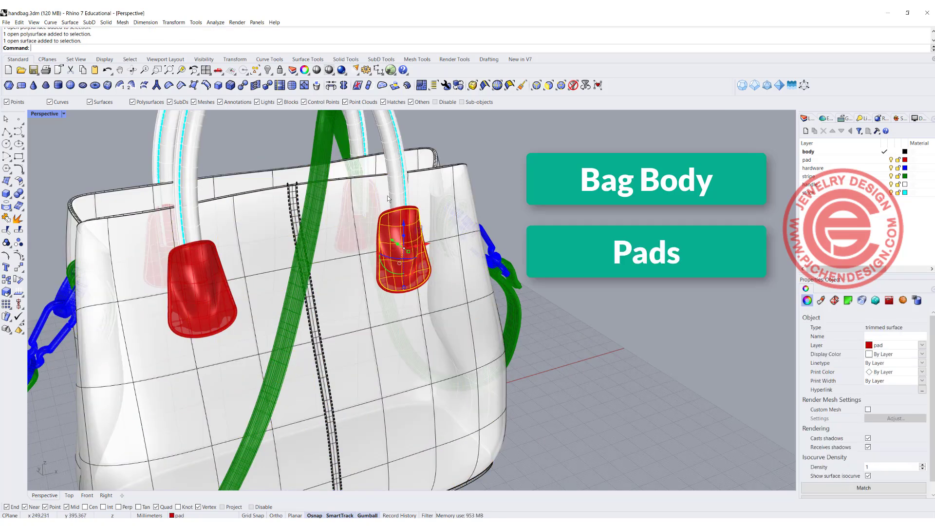
Examine the finished handbag's handles, blue strap hardware and handle stitching up close
scroll(388, 196, "down", 3)
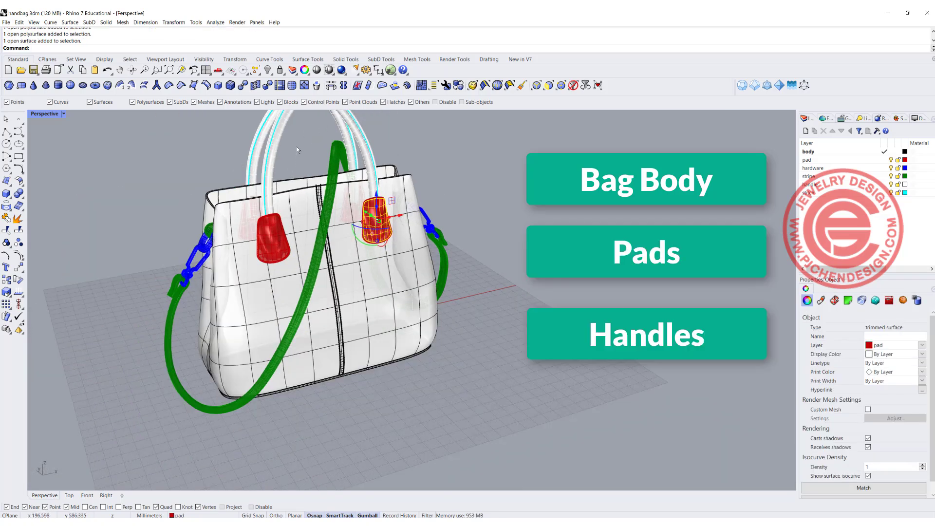
right_click_drag(297, 147, 330, 176)
left_click(318, 160)
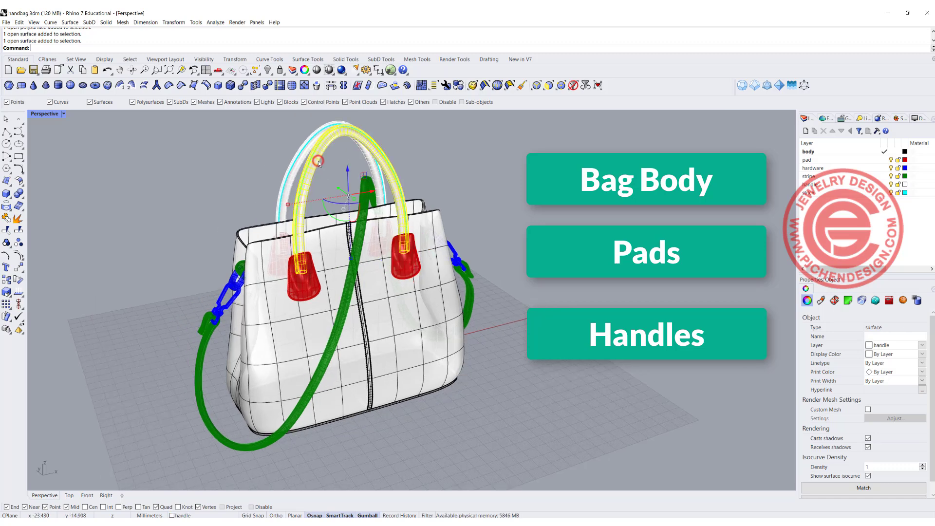
left_click(492, 194)
right_click_drag(398, 228, 388, 212)
scroll(225, 277, "up", 5)
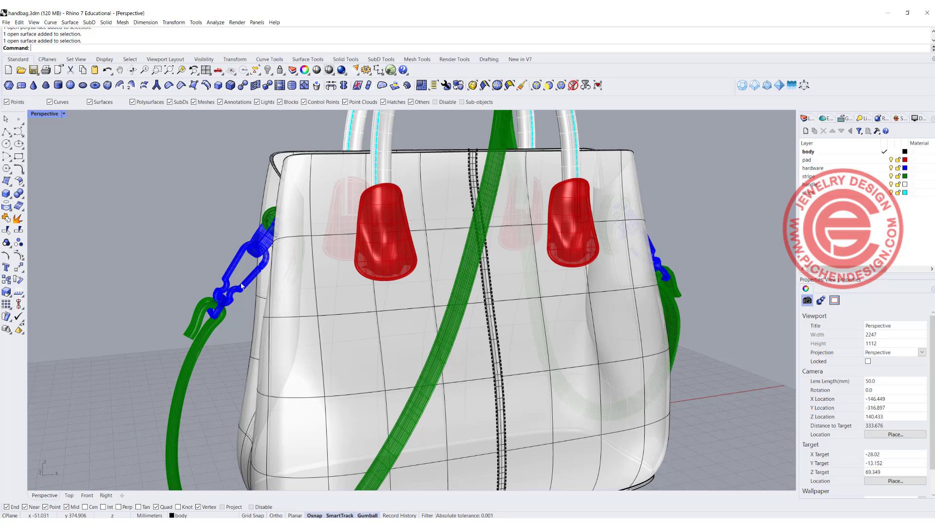
left_click(239, 274)
left_click(215, 223)
scroll(319, 215, "down", 3)
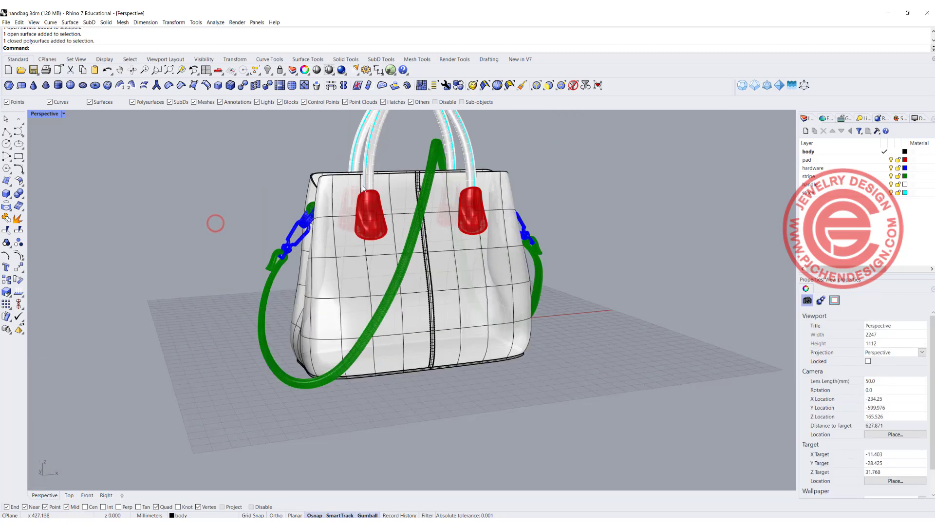
scroll(371, 186, "up", 6)
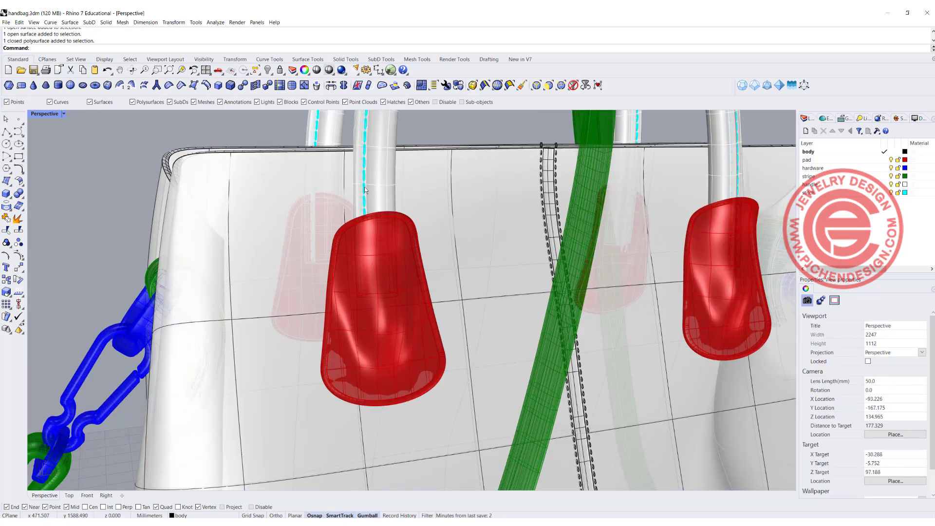
scroll(363, 186, "up", 2)
scroll(442, 245, "down", 10)
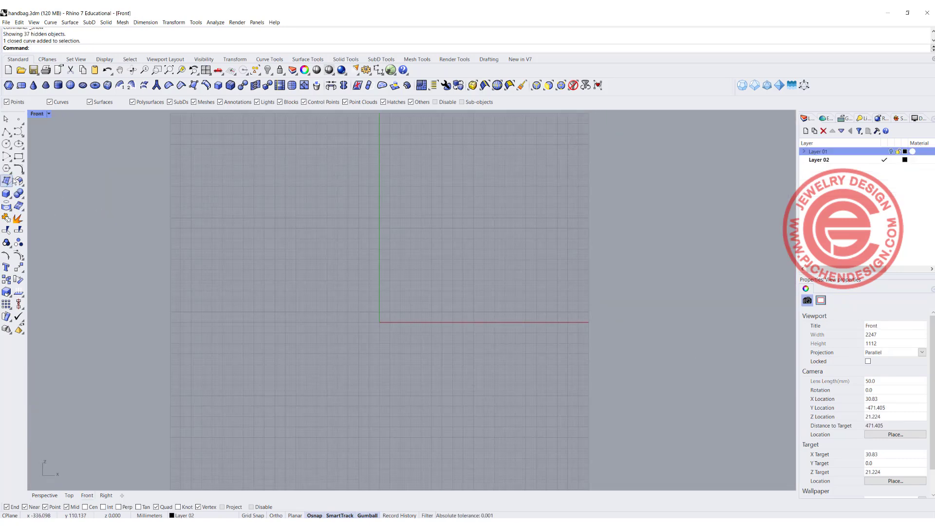
Draw a corner-to-corner rectangle about 142 mm wide and 102 mm tall around the vertical axis in the Front view
left_click(18, 156)
scroll(365, 282, "up", 2)
scroll(361, 283, "down", 1)
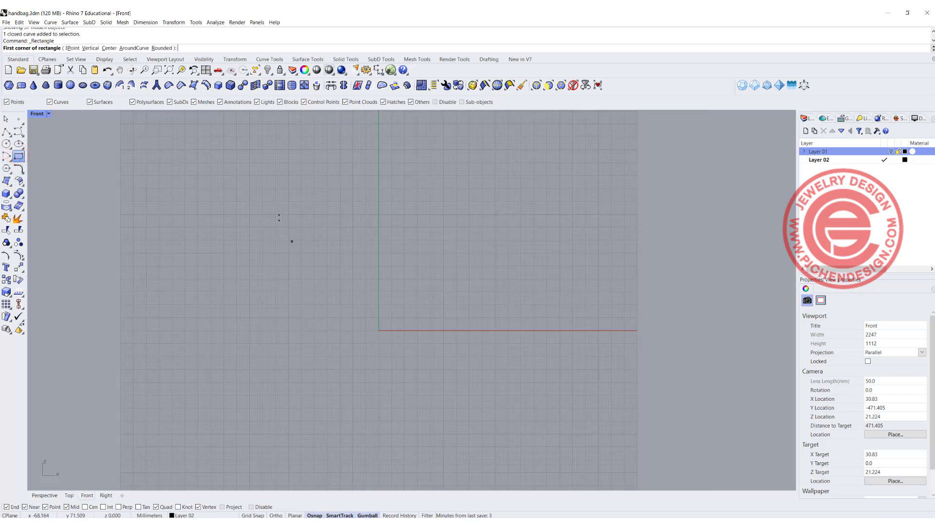
left_click(279, 211)
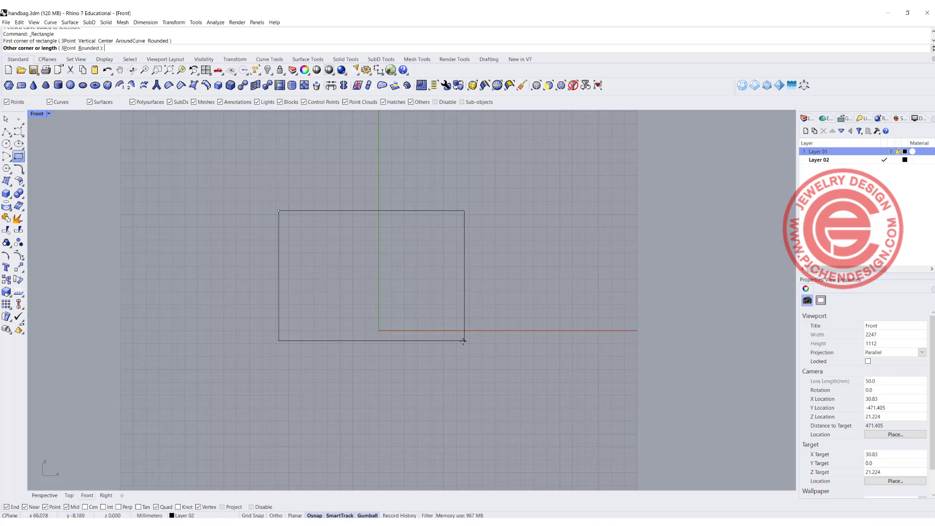
left_click(461, 342)
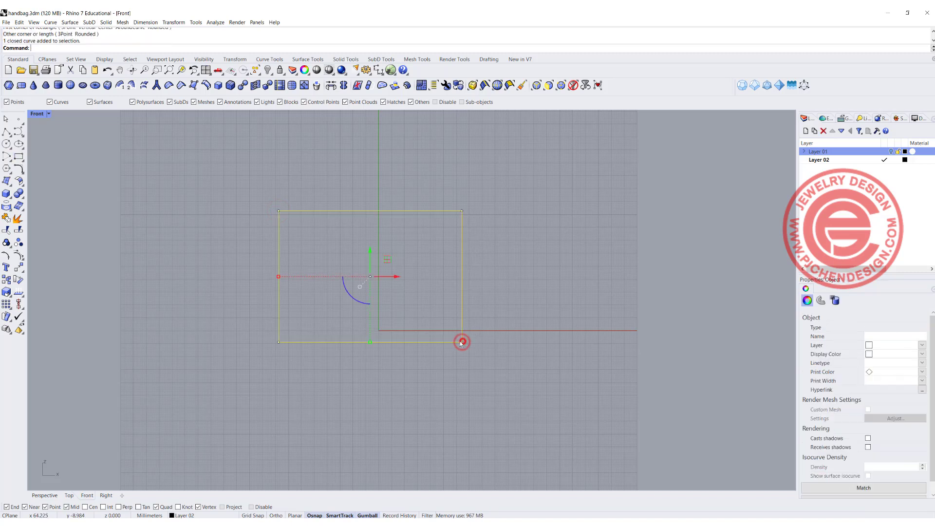
right_click_drag(216, 281, 197, 293)
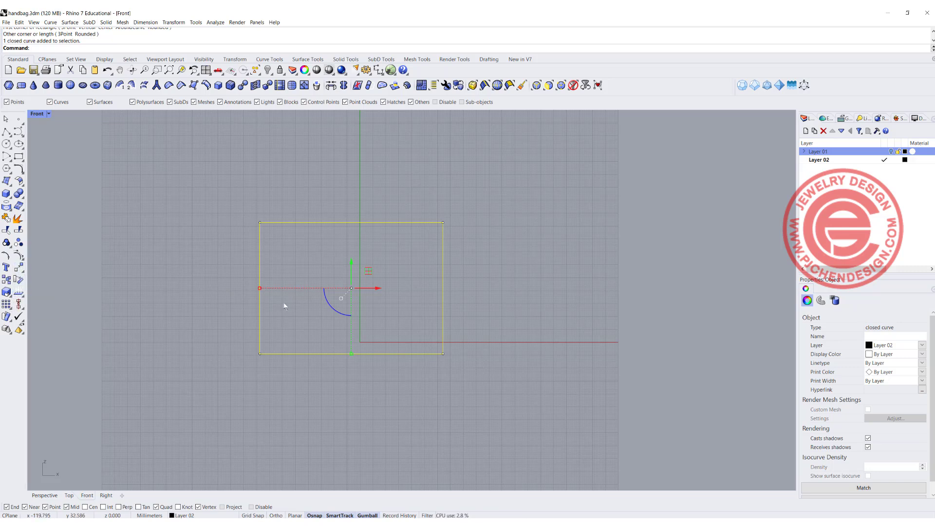
Align the rectangle's centre to the origin with the Concentric alignment, using 0 as the alignment point
scroll(347, 266, "up", 2)
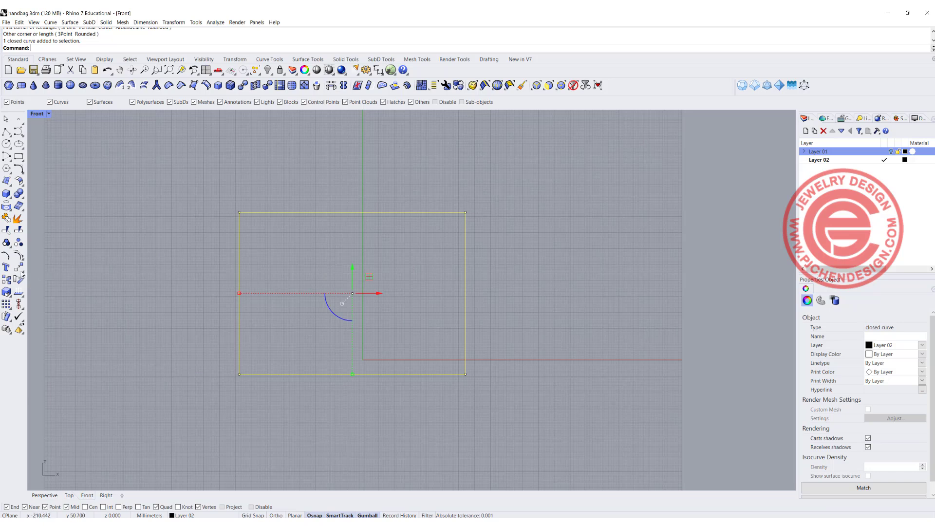
left_click(25, 304)
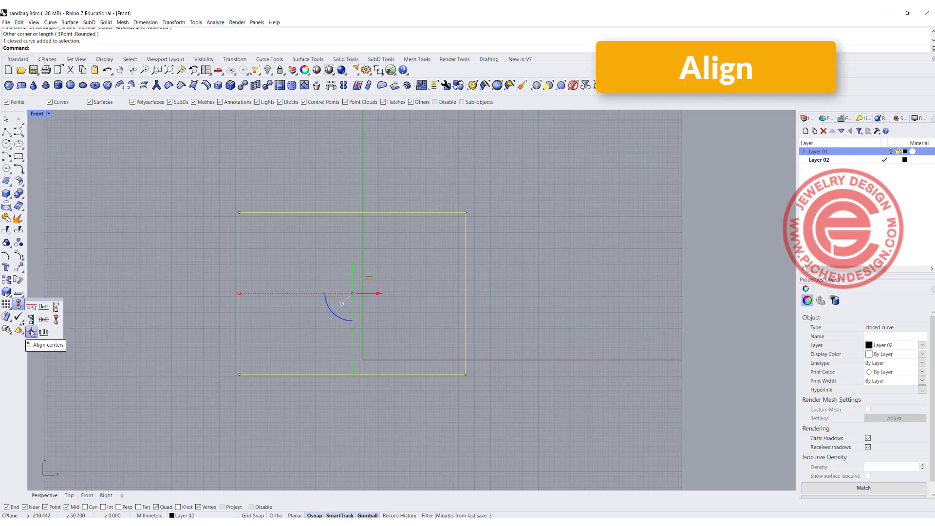
left_click(31, 326)
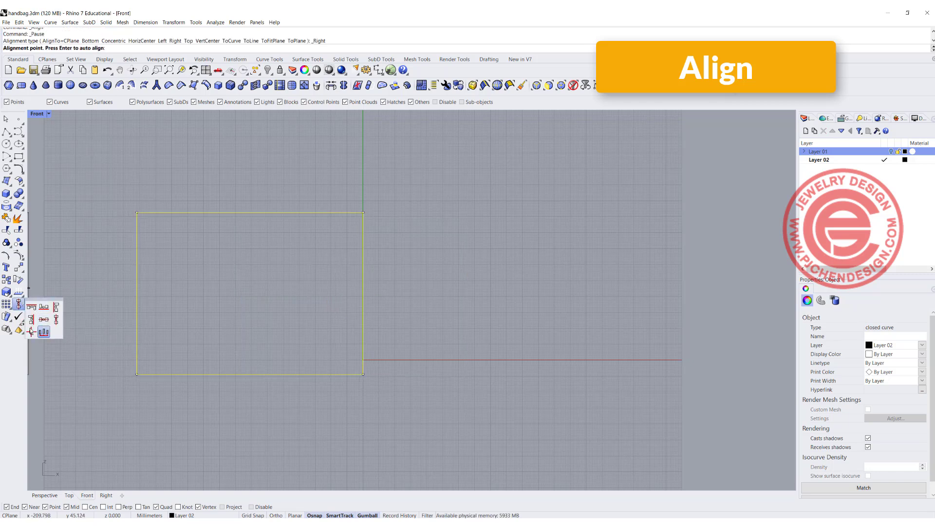
left_click(30, 332)
type("0")
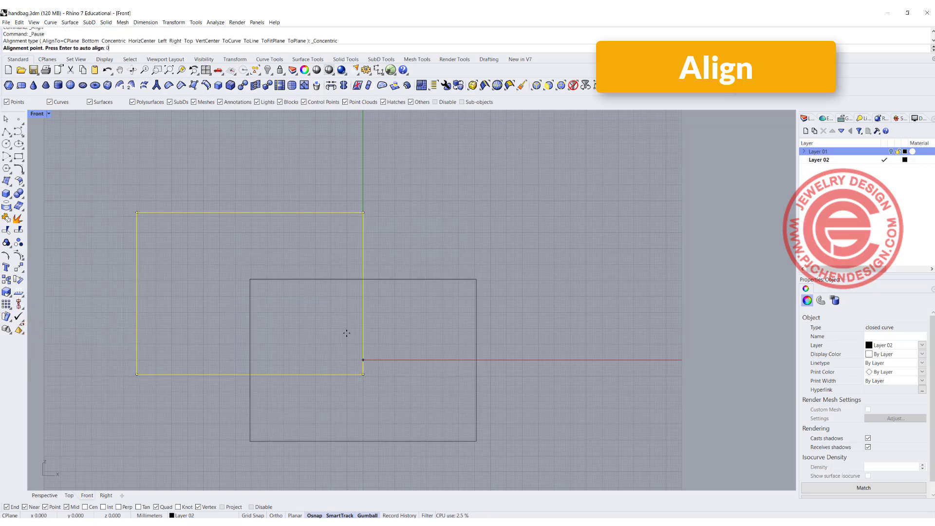
key("Return")
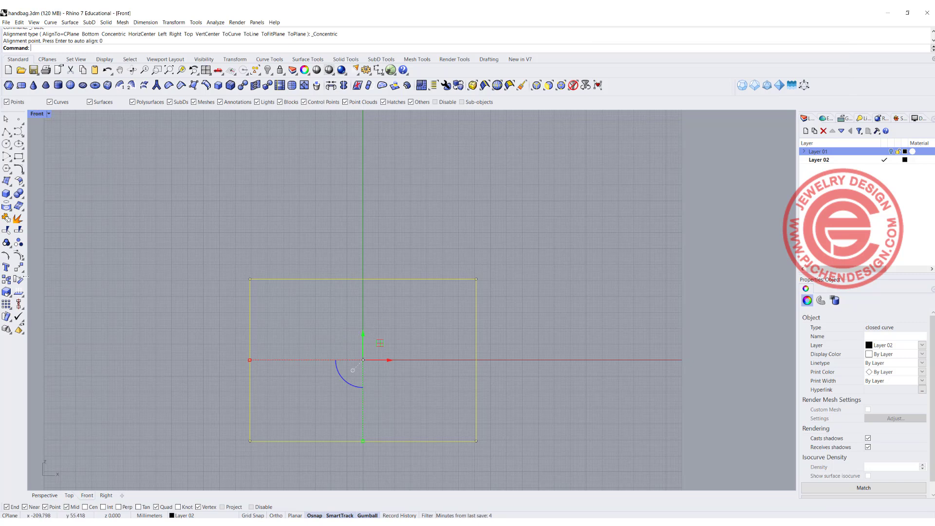
Align the rectangle's bottom edge to the origin, using 0 as the alignment point
left_click(19, 302)
left_click(51, 309)
type("0")
key("Return")
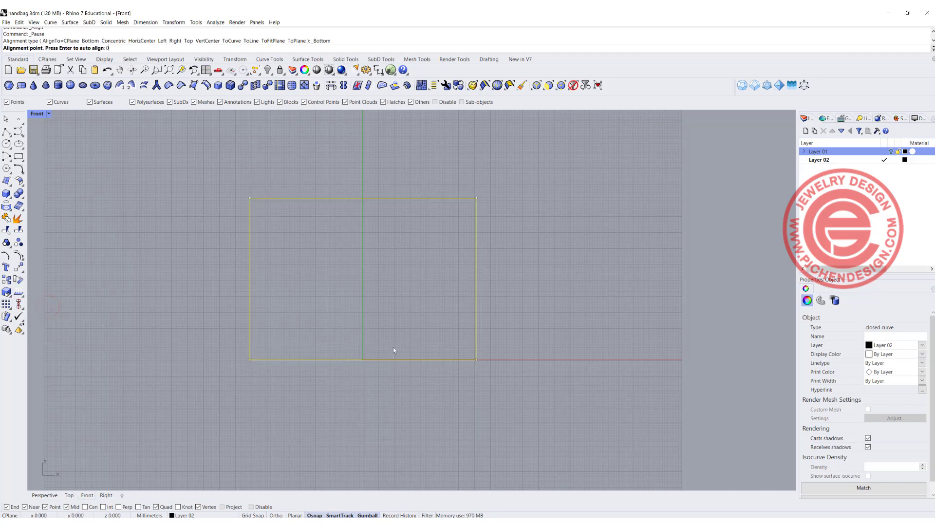
left_click(594, 313)
Draw a conic-cornered rectangle in the Top view, centred on the origin, as wide as the front rectangle and about two fifths as deep
double_click(36, 113)
left_click(35, 114)
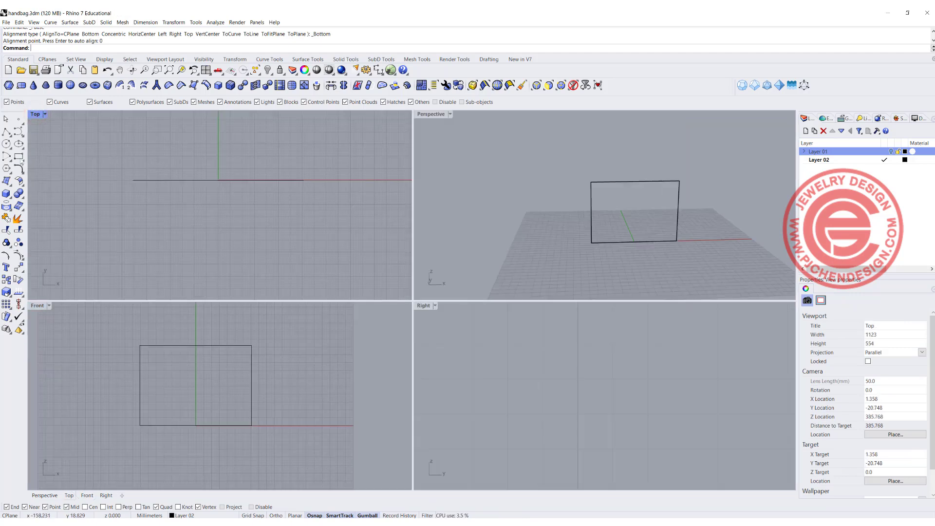
left_click(20, 158)
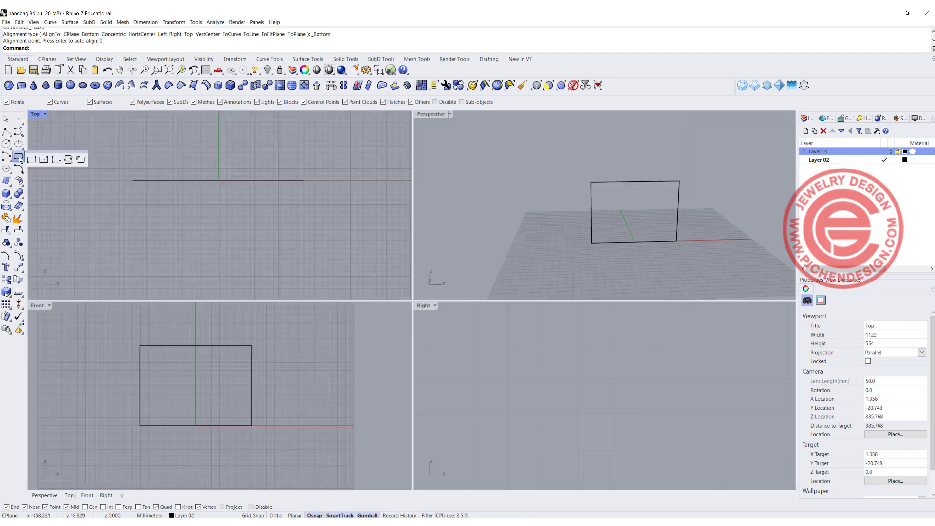
left_click(81, 160)
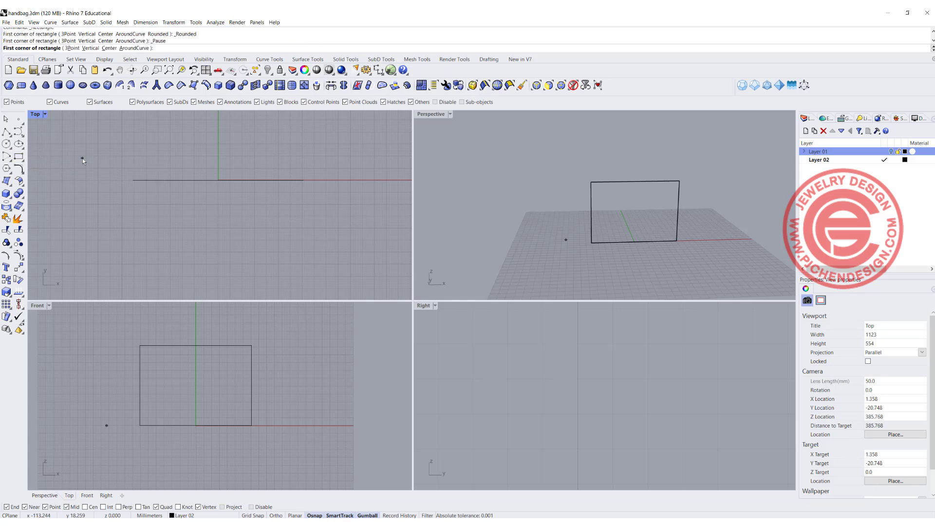
left_click(109, 48)
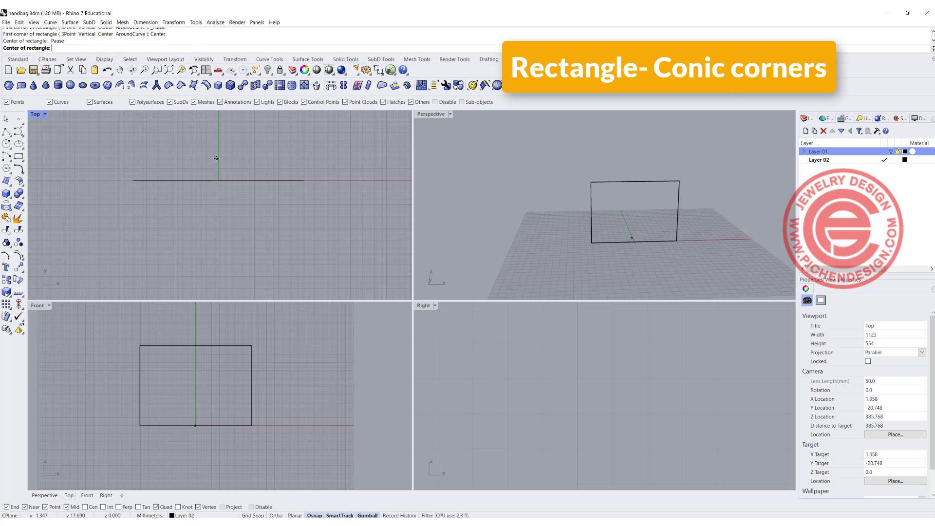
left_click(219, 180)
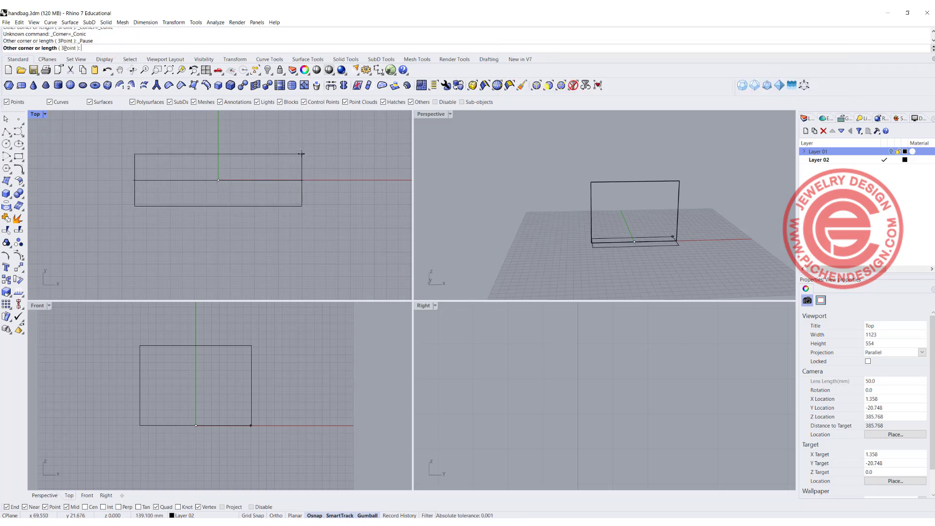
left_click(299, 176)
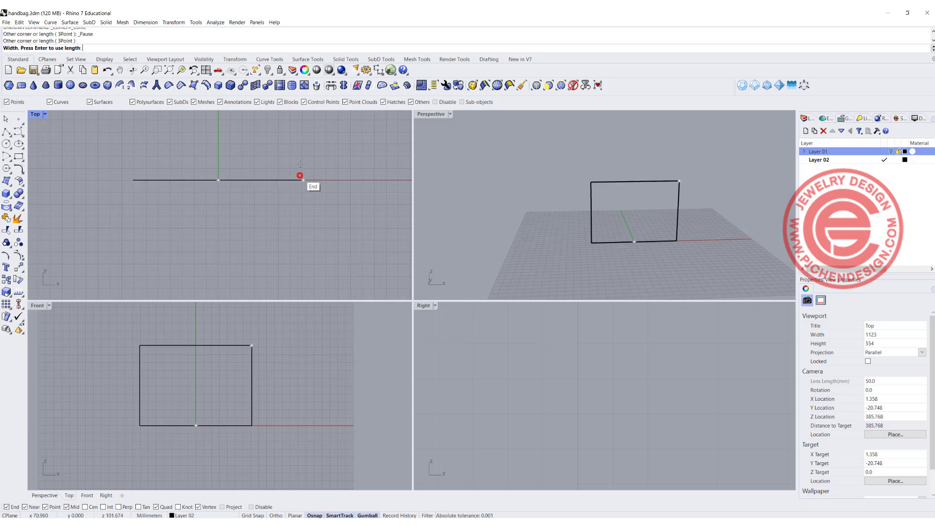
left_click(300, 147)
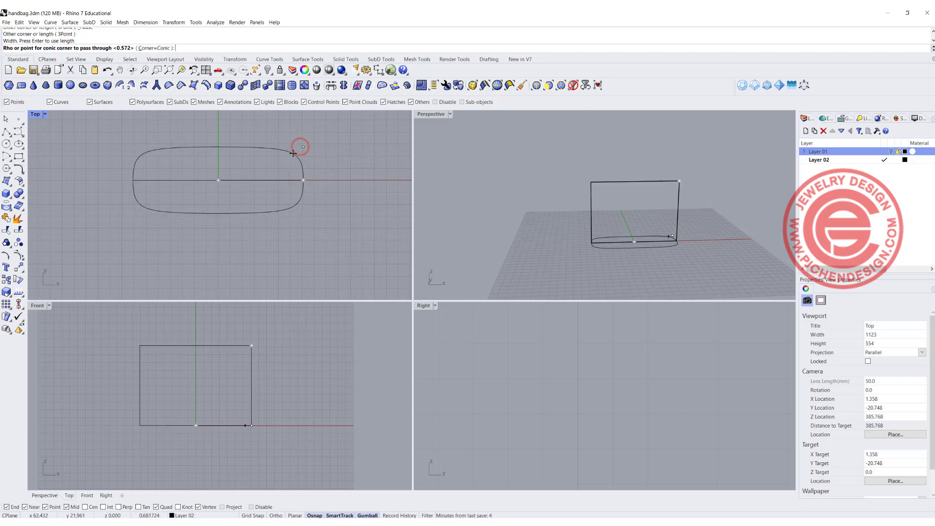
left_click(294, 154)
Extrude the conic-cornered curve upward with the Gumball to about the front rectangle's top edge, and maximize the Perspective view
scroll(627, 247, "up", 3)
left_click(634, 248)
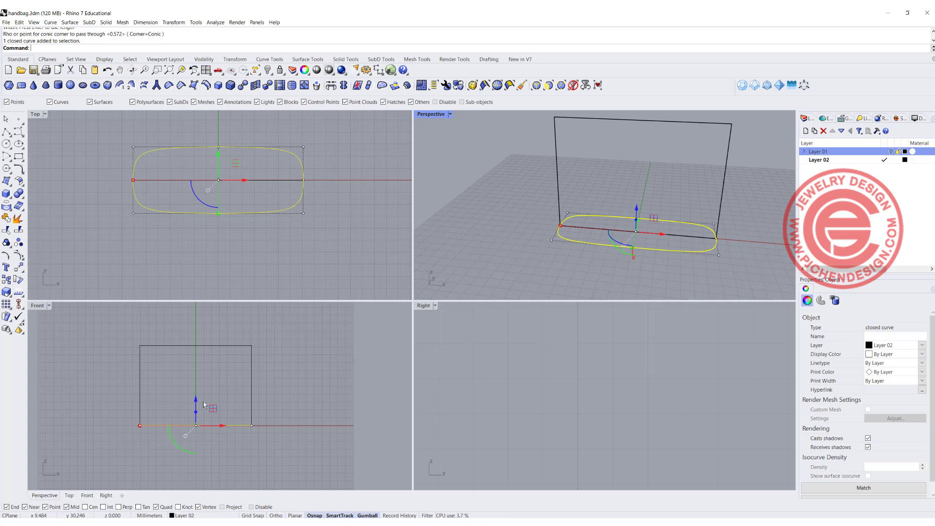
left_click_drag(196, 414, 208, 336)
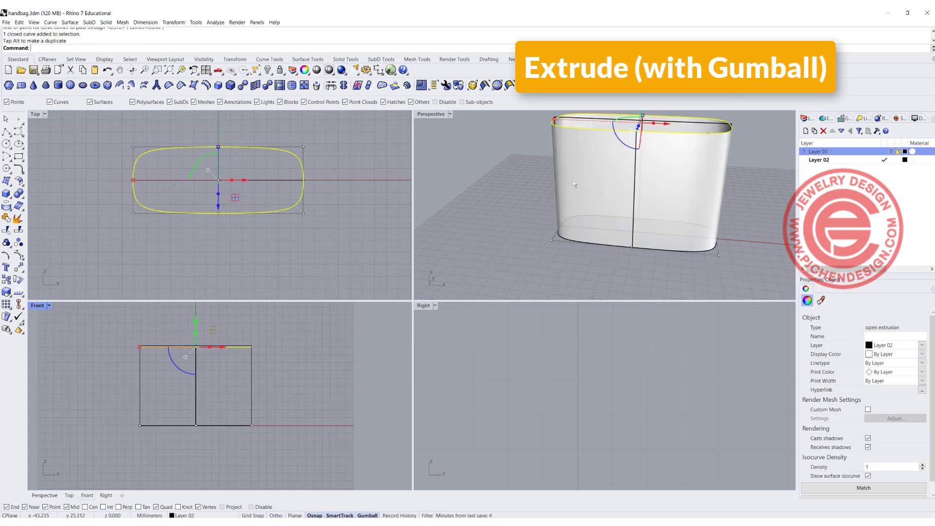
left_click(517, 140)
right_click_drag(595, 178, 612, 214)
scroll(665, 214, "up", 4)
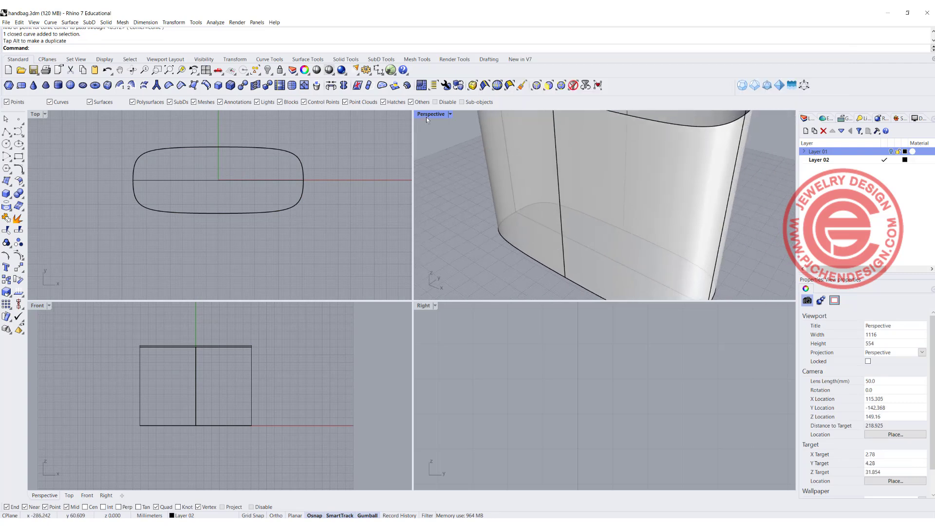
double_click(425, 118)
scroll(427, 243, "down", 6)
right_click_drag(444, 235, 439, 266, "shift")
Turn on the extrusion's control points, try moving the upper point on the front seam, and undo the move
left_click(404, 267)
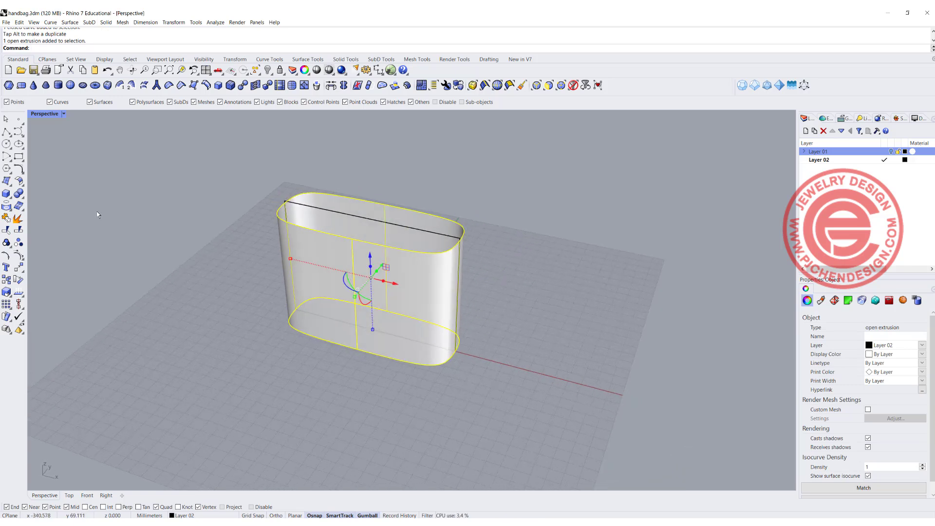
left_click(18, 255)
right_click_drag(318, 275, 349, 265)
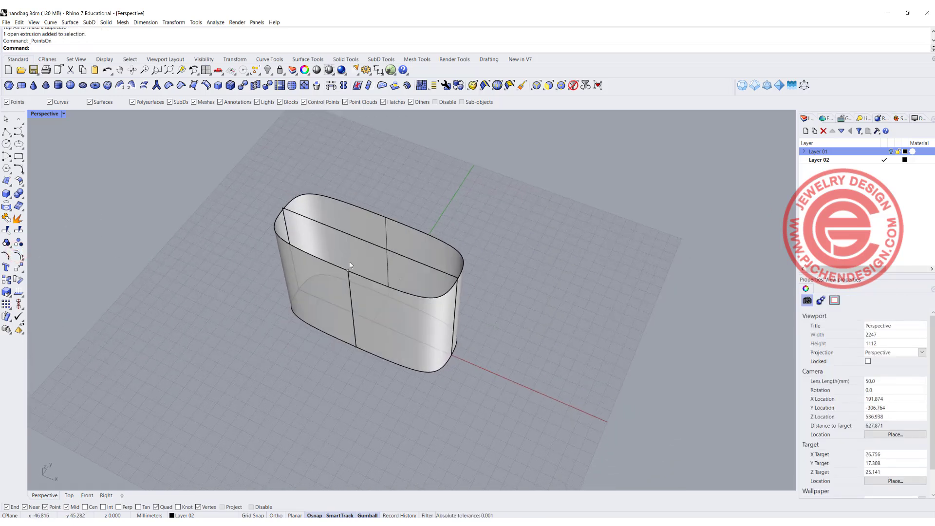
left_click(349, 272)
left_click(348, 272)
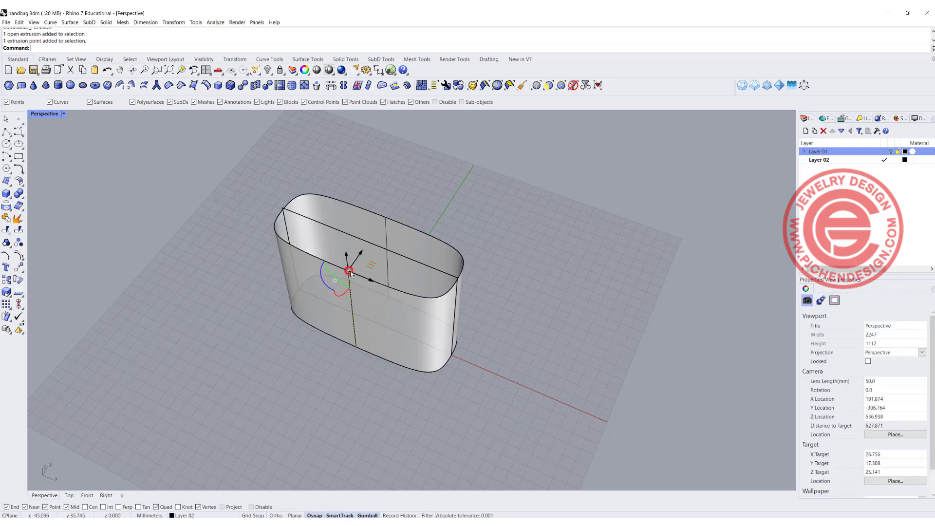
left_click_drag(369, 263, 304, 299)
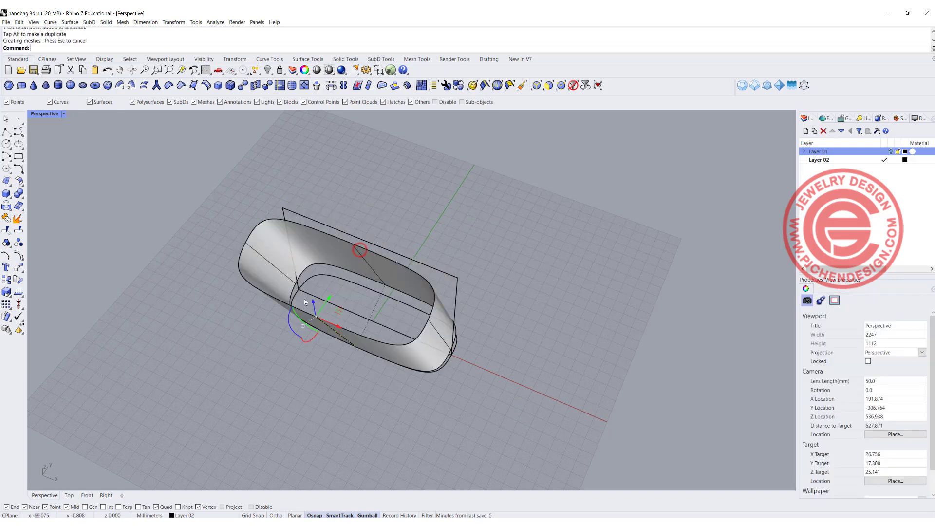
key("ctrl+z")
Rebuild the extruded body with a point count of 12 in U and 8 in V, degree 3 in both directions, deleting the input
right_click_drag(520, 280, 435, 270)
left_click(434, 271)
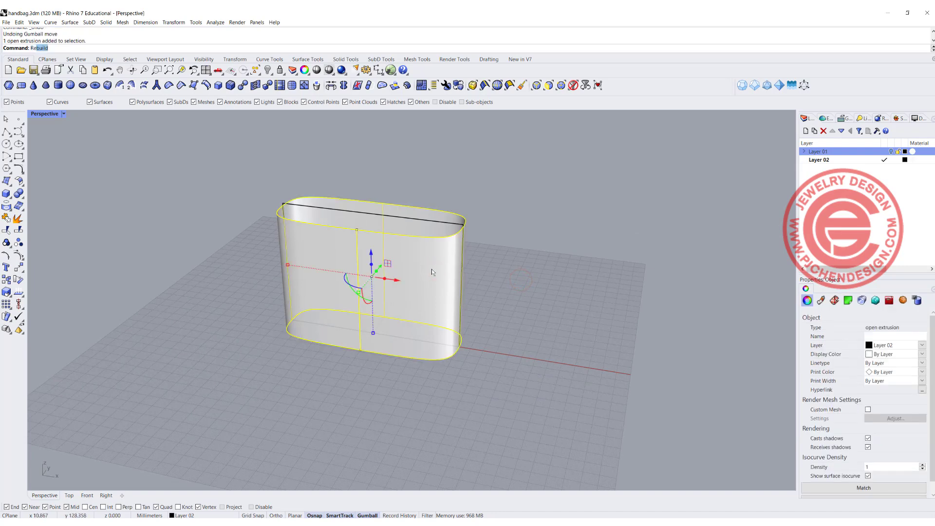
type("Re")
key("Return")
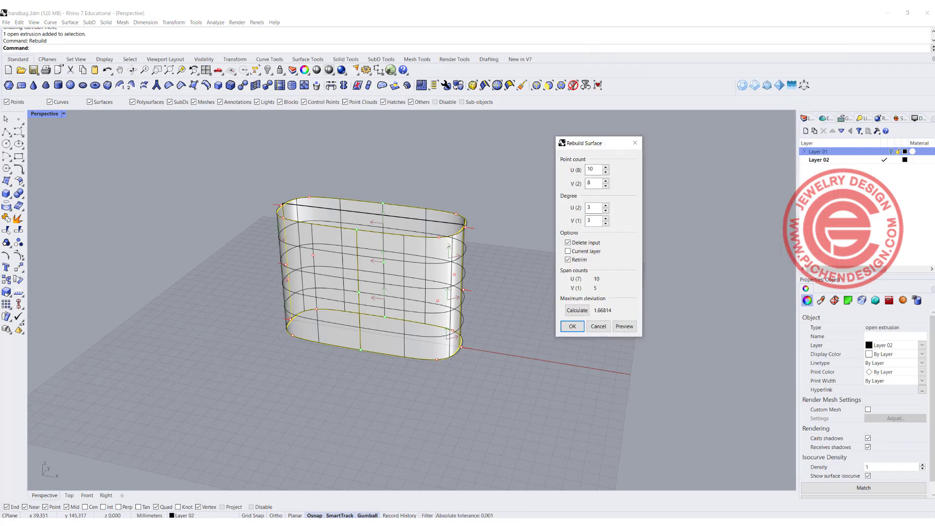
right_click_drag(399, 259, 579, 158)
scroll(390, 245, "up", 3)
double_click(599, 169)
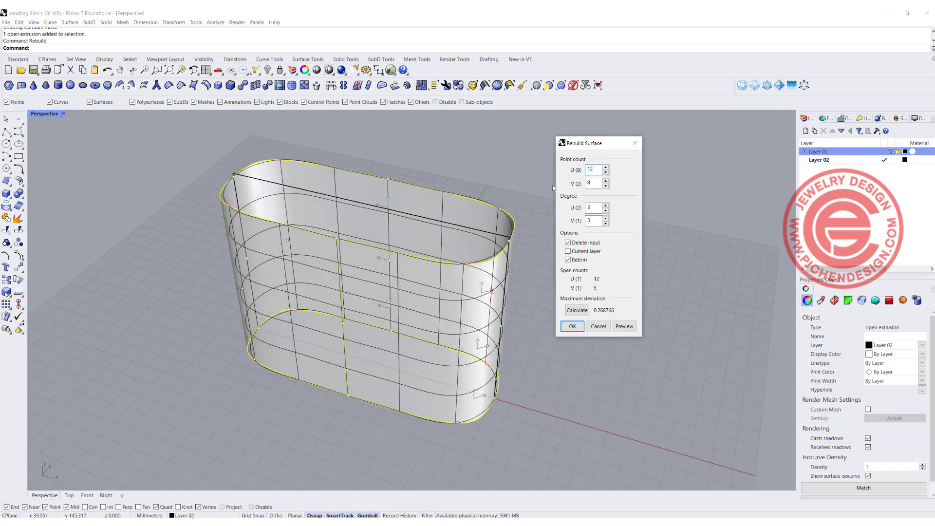
right_click_drag(497, 212, 539, 160)
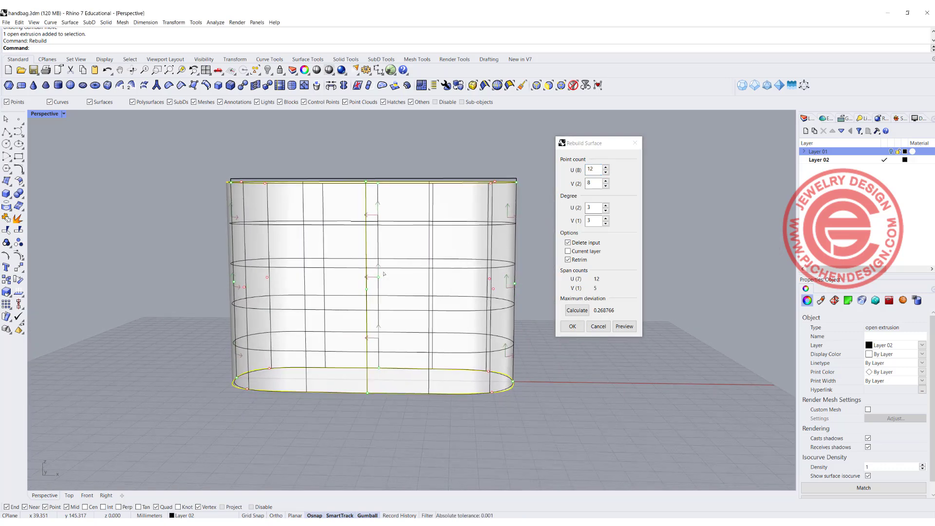
left_click(597, 183)
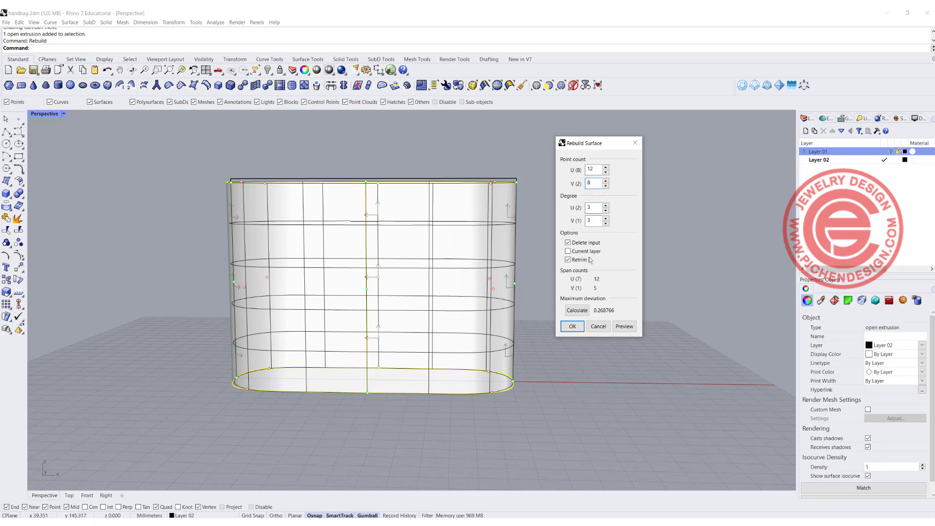
left_click(573, 327)
right_click_drag(572, 323, 525, 226)
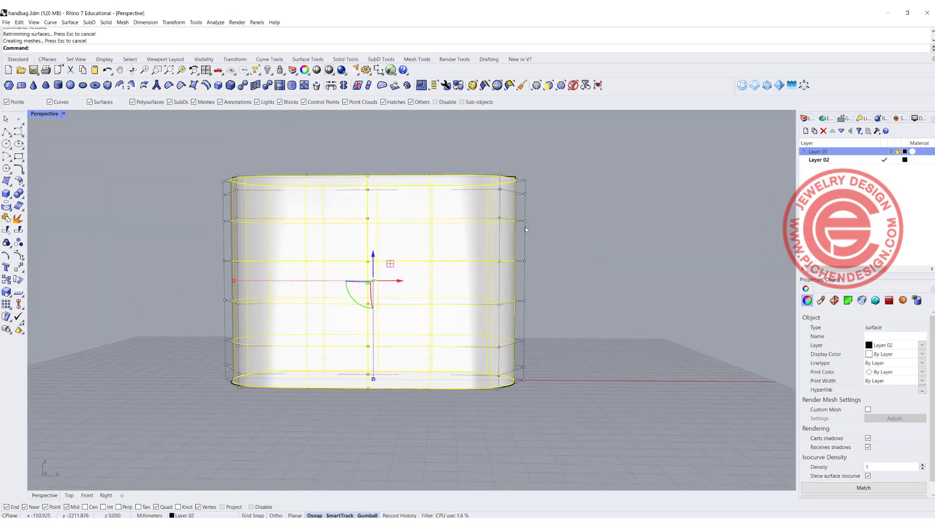
Restore the four-viewport layout, fit the model in every view, and deselect the surface
double_click(40, 114)
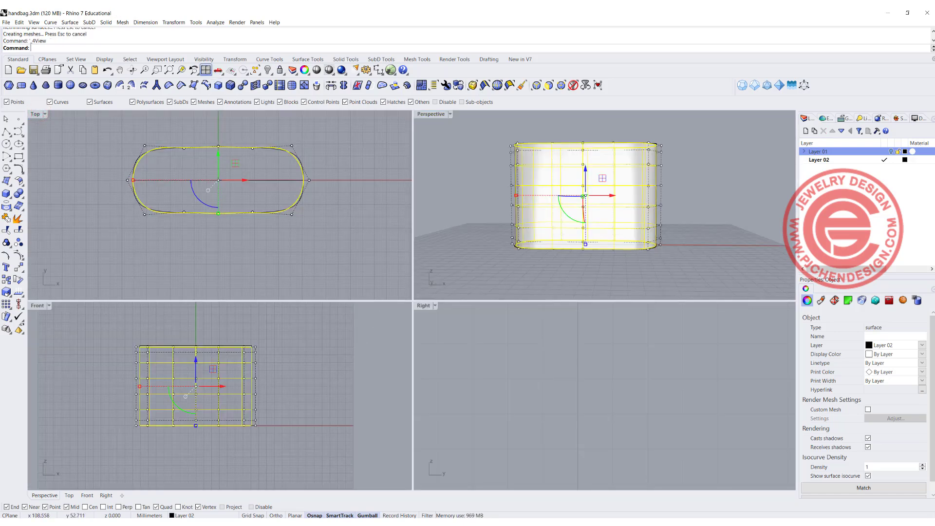
right_click(205, 69)
scroll(304, 349, "down", 1)
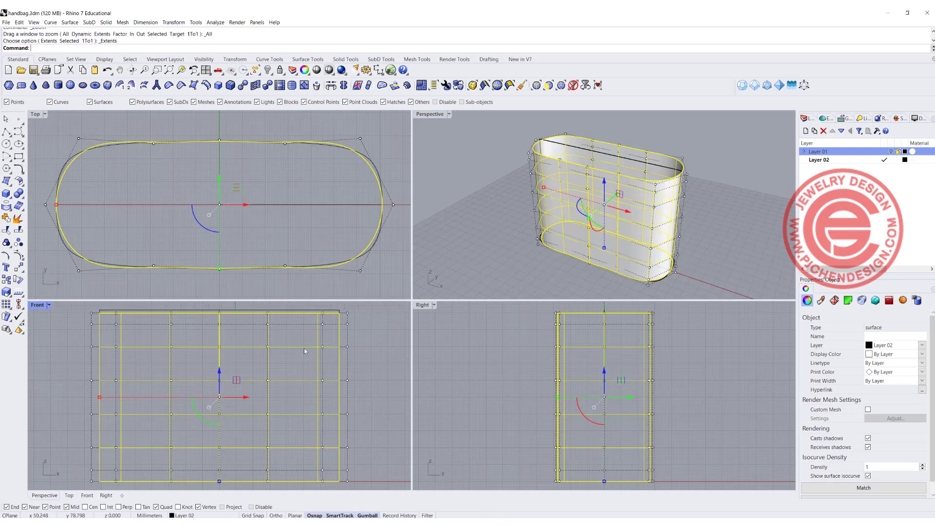
left_click(49, 305)
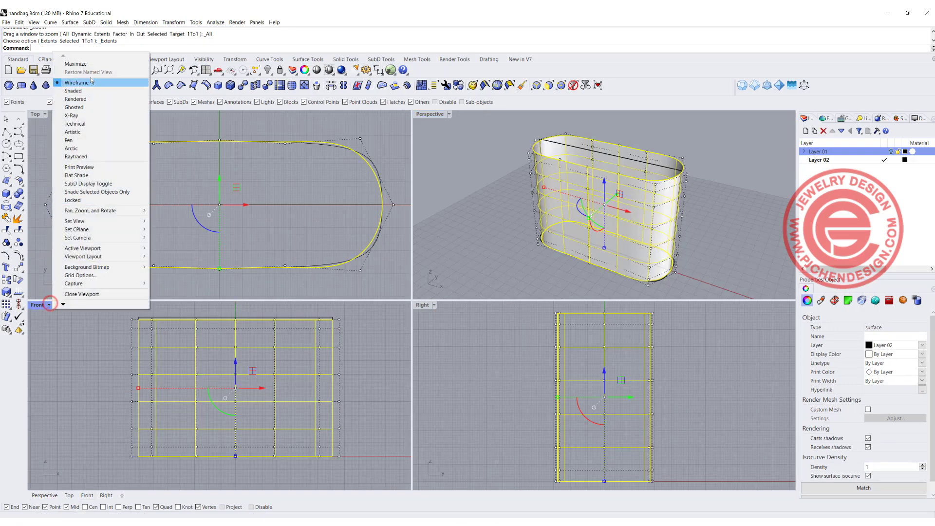
left_click(378, 336)
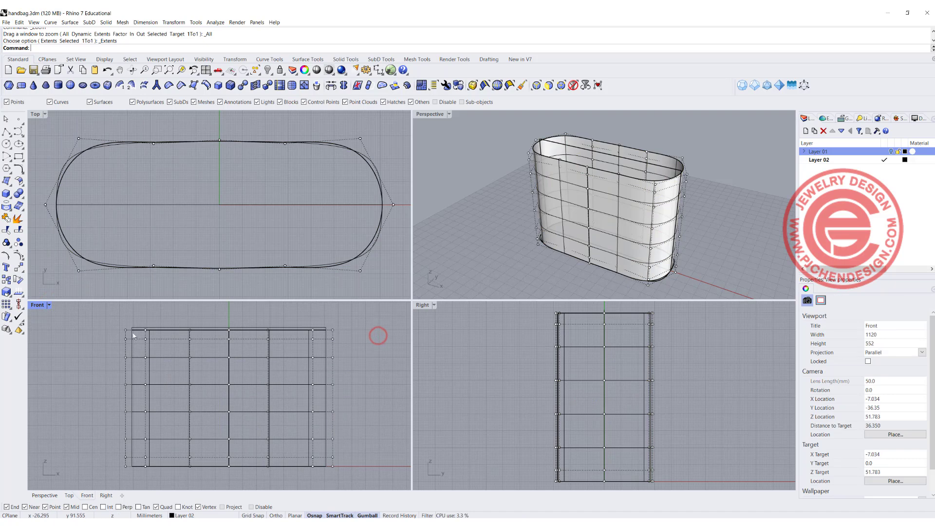
In the Front view, scale the upper control-point rows narrower in stages so the body's sides taper toward the opening
left_click_drag(80, 318, 352, 391)
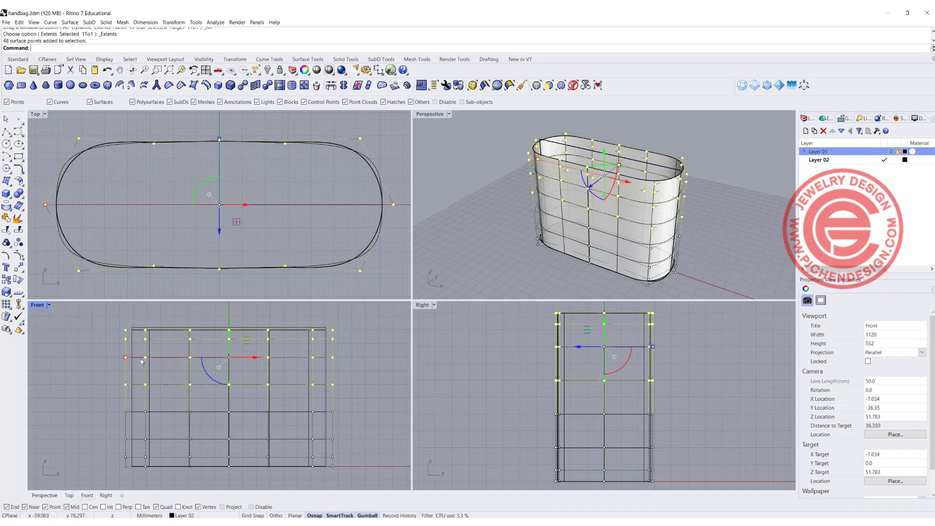
left_click_drag(126, 358, 133, 358)
left_click_drag(114, 320, 364, 376)
left_click_drag(176, 343, 340, 350)
Undo the last drag and hide the front reference rectangle
left_click_drag(138, 335, 334, 324)
key("ctrl+z")
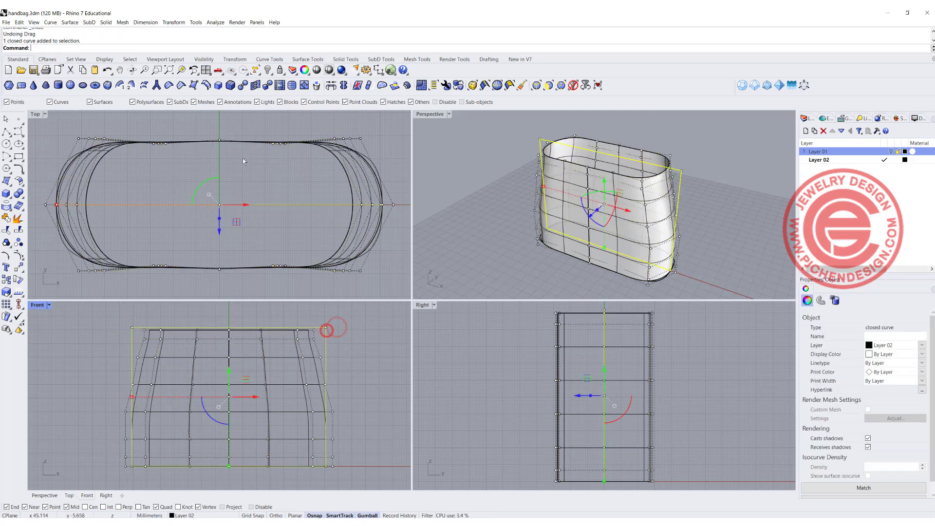
left_click(268, 71)
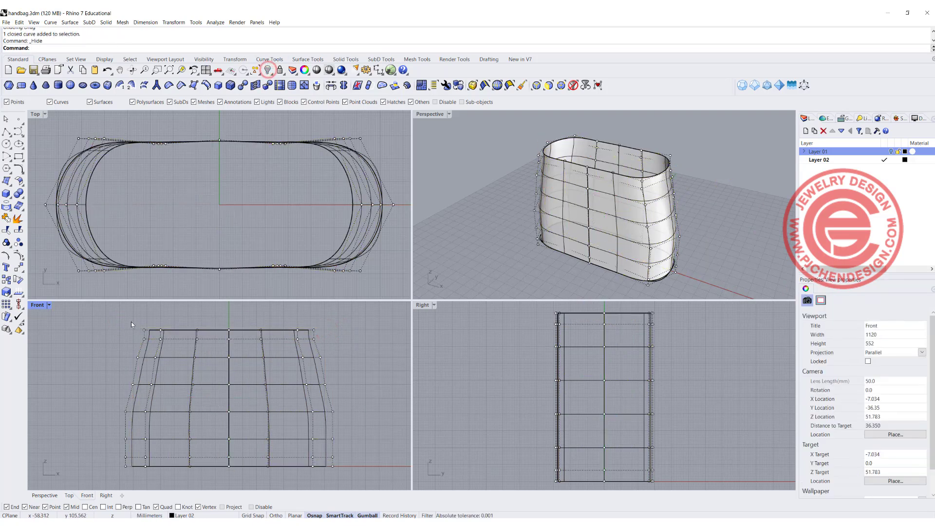
Narrow the top control-point row slightly in the Front view, and fine-tune the width of the lower and middle rows to smooth the side curve
left_click_drag(124, 312, 329, 333)
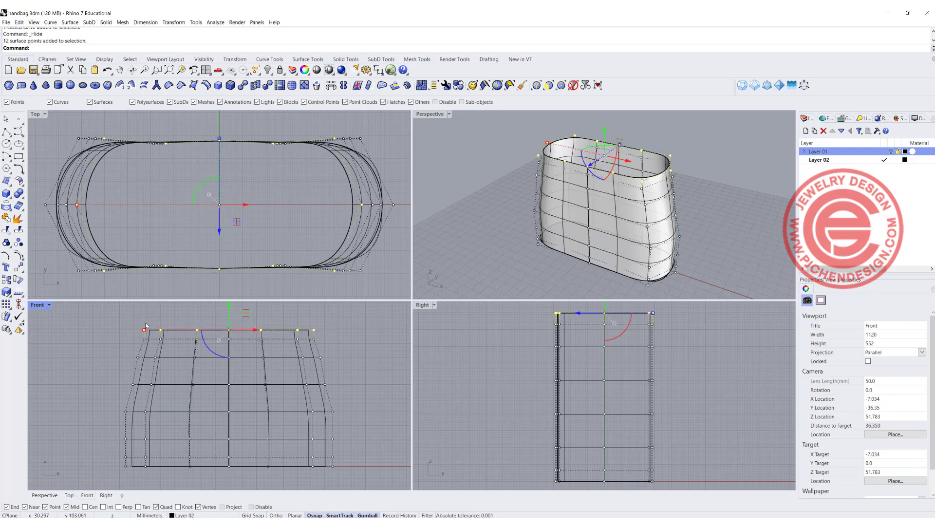
left_click_drag(144, 331, 146, 330)
left_click_drag(104, 431, 357, 444)
left_click_drag(125, 440, 125, 439)
scroll(320, 391, "up", 2)
left_click_drag(71, 375, 352, 396)
left_click_drag(94, 384, 84, 384)
left_click(385, 381)
In the Right view, scale the upper control points of the front and back faces closer together in two stages
scroll(589, 412, "down", 1)
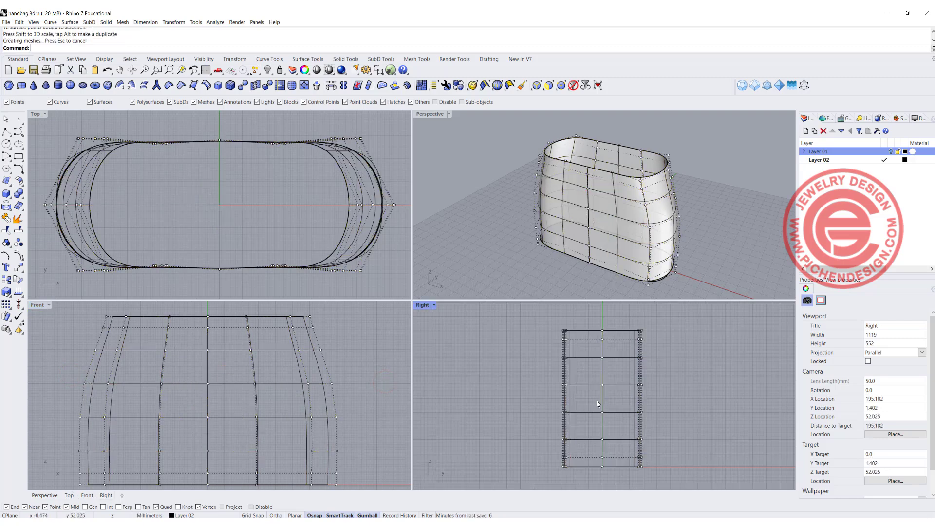
right_click_drag(563, 332, 518, 332)
left_click_drag(511, 309, 557, 431)
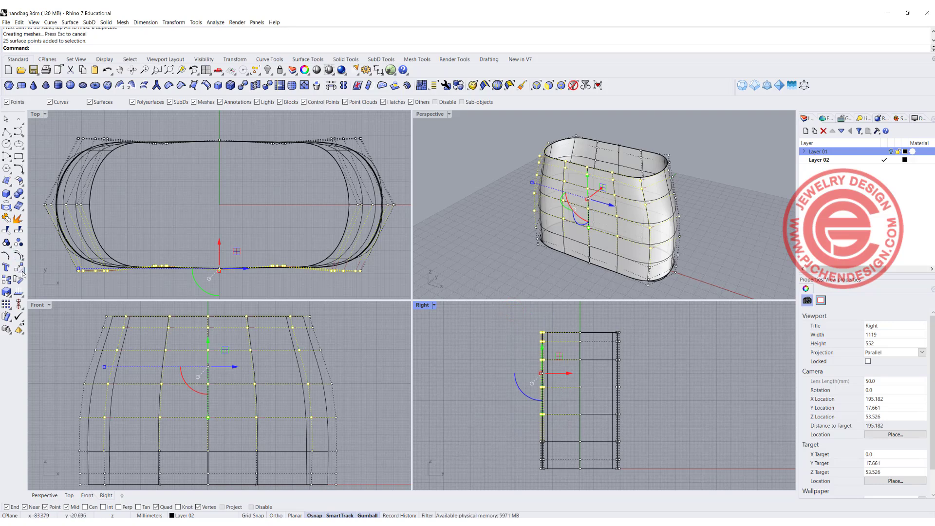
left_click_drag(603, 323, 642, 419, "shift")
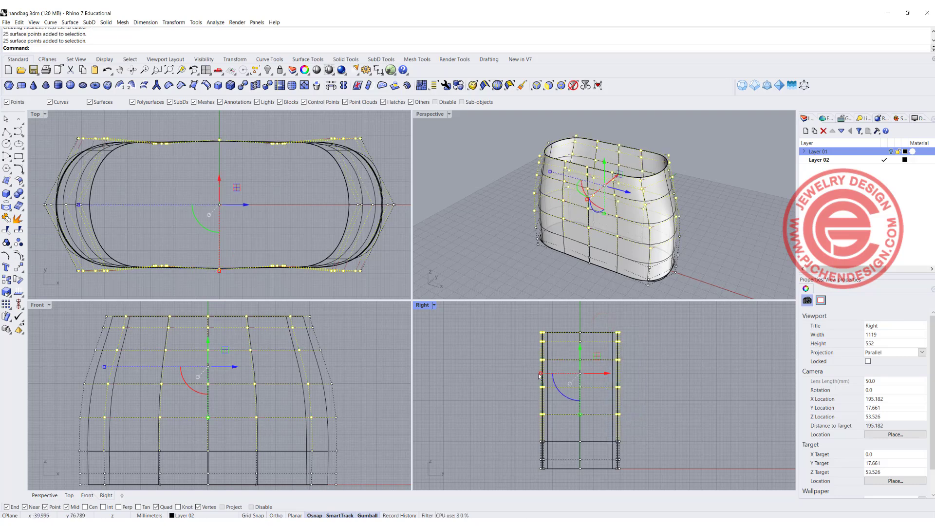
left_click_drag(542, 374, 547, 374)
left_click_drag(519, 317, 631, 391)
left_click_drag(550, 360, 551, 338)
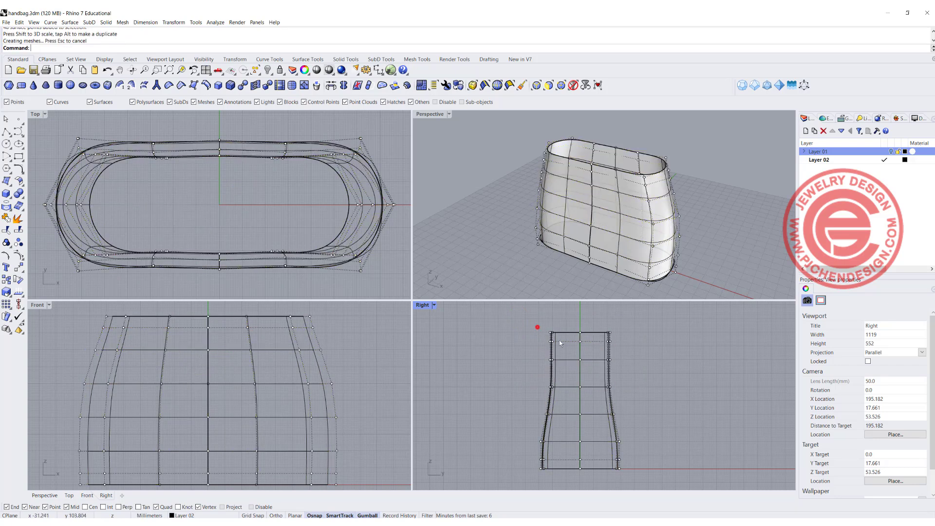
Scale the topmost control-point rows further inward in depth so the body tapers to a slim opening
left_click_drag(613, 371, 618, 372)
left_click_drag(551, 344, 557, 344)
left_click_drag(535, 324, 613, 347)
left_click_drag(556, 336, 682, 391)
left_click(647, 349)
Widen the middle control-point rows in depth one at a time, giving the side profile a gentle outward curve
scroll(537, 350, "up", 5)
scroll(494, 332, "down", 8)
scroll(511, 384, "up", 7)
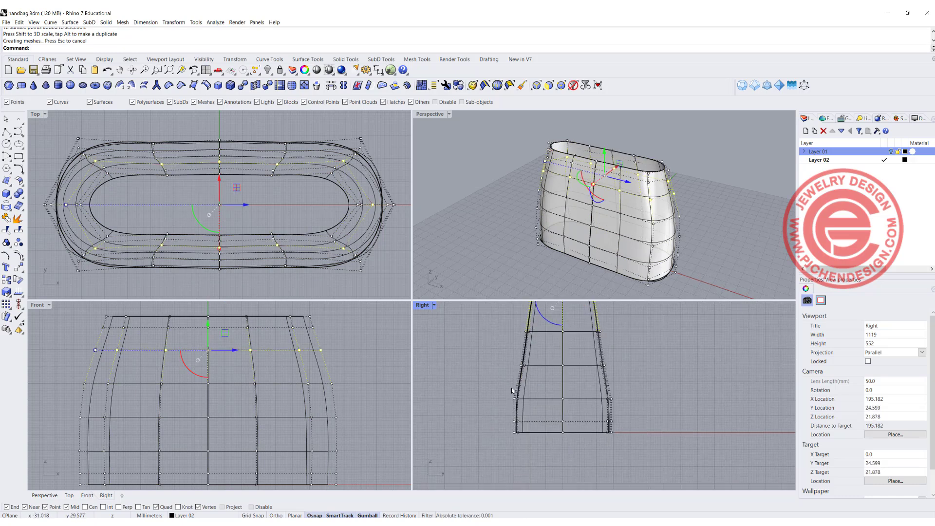
left_click_drag(496, 345, 657, 364)
left_click_drag(521, 363, 513, 362)
right_click_drag(507, 314, 486, 357)
left_click_drag(485, 343, 633, 372)
left_click_drag(507, 367, 500, 365)
left_click(463, 328)
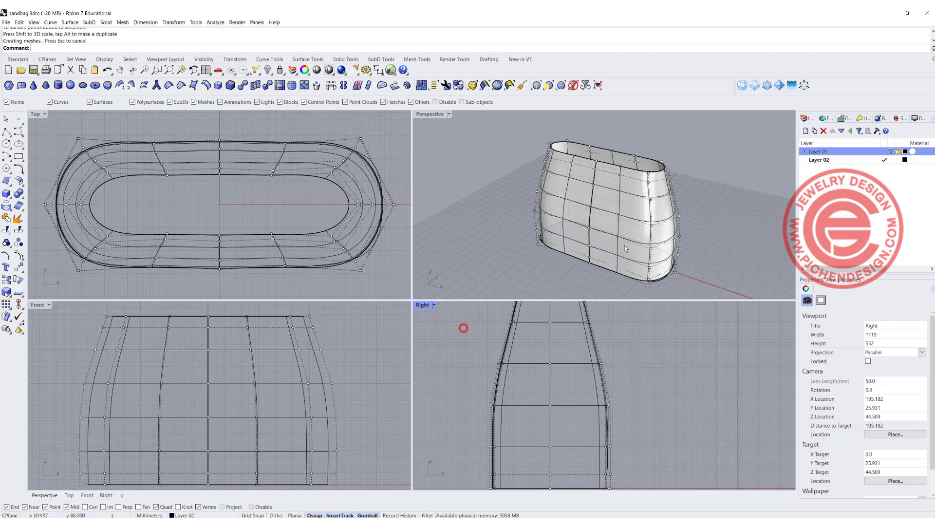
Try squeezing the six upper centre control points of the two narrow ends inward in the Top view, and undo the scale
right_click_drag(667, 232, 657, 215)
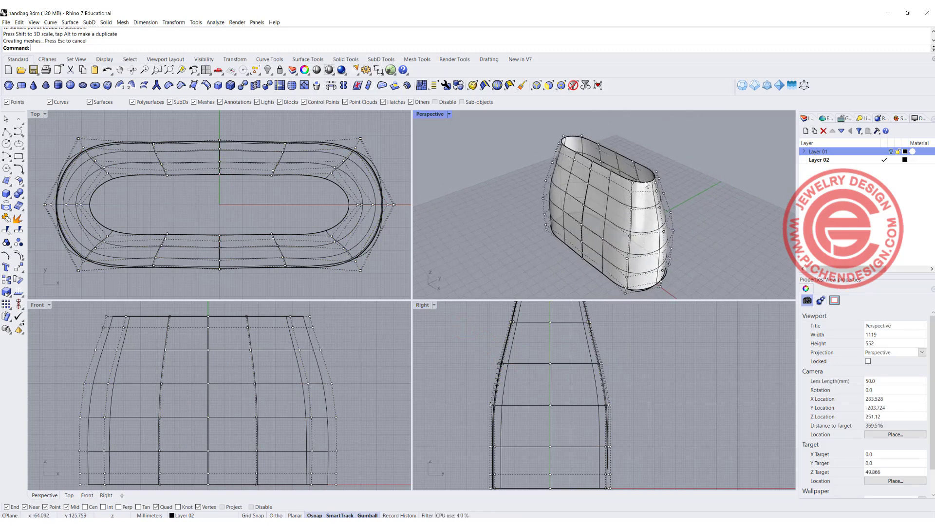
scroll(385, 200, "up", 5)
scroll(620, 200, "up", 4)
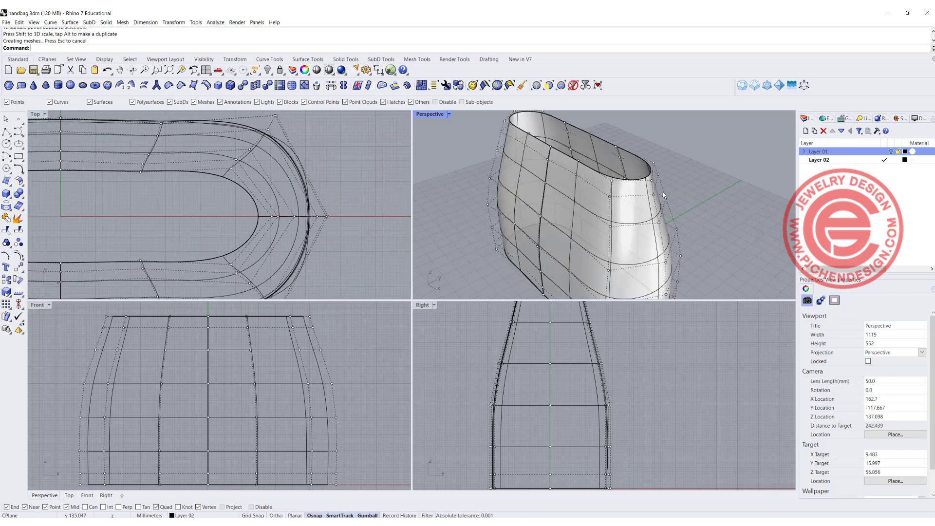
left_click(611, 203)
right_click_drag(555, 390, 535, 464)
left_click_drag(518, 336, 540, 418)
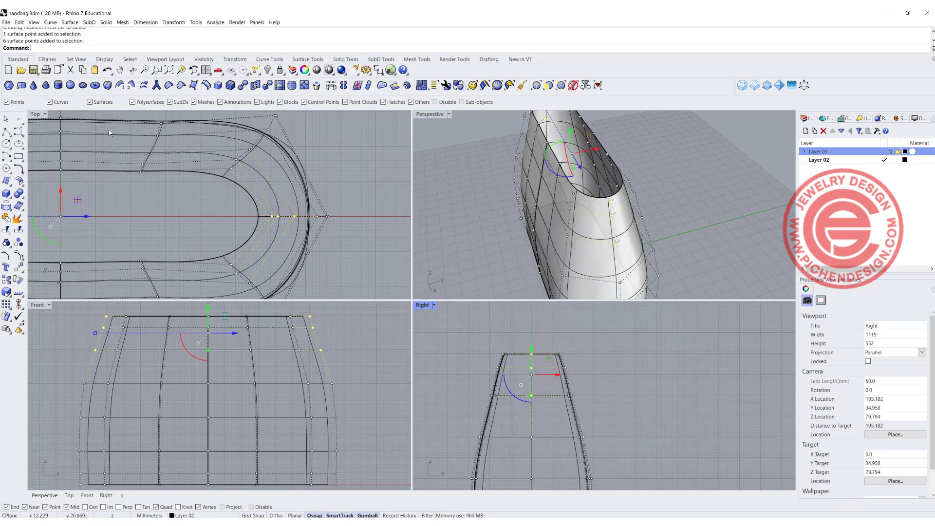
scroll(154, 195, "down", 6)
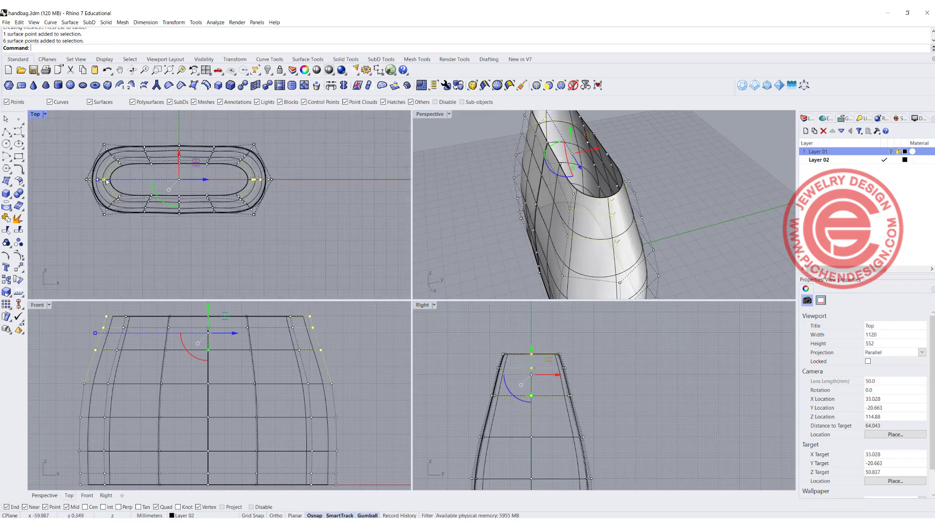
left_click_drag(97, 179, 142, 179)
right_click_drag(584, 169, 541, 181)
scroll(628, 179, "up", 4)
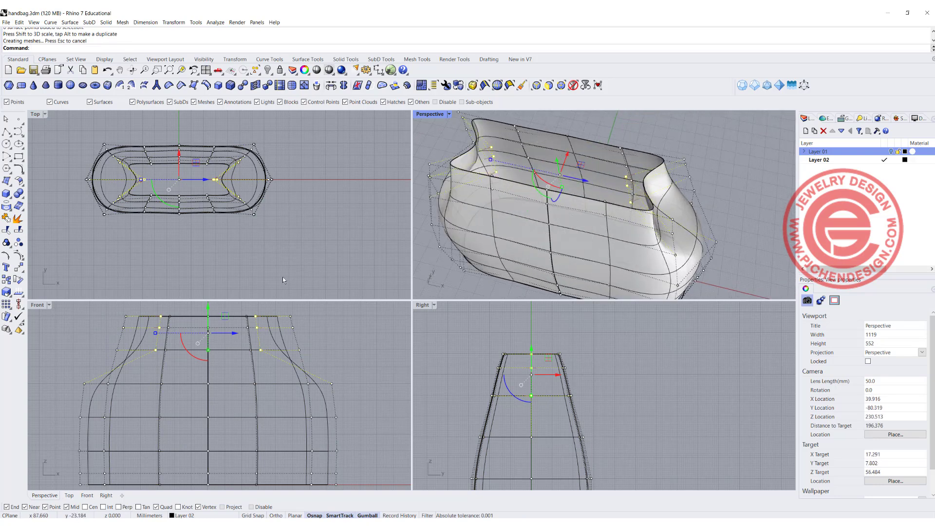
left_click(313, 362)
key("ctrl+z")
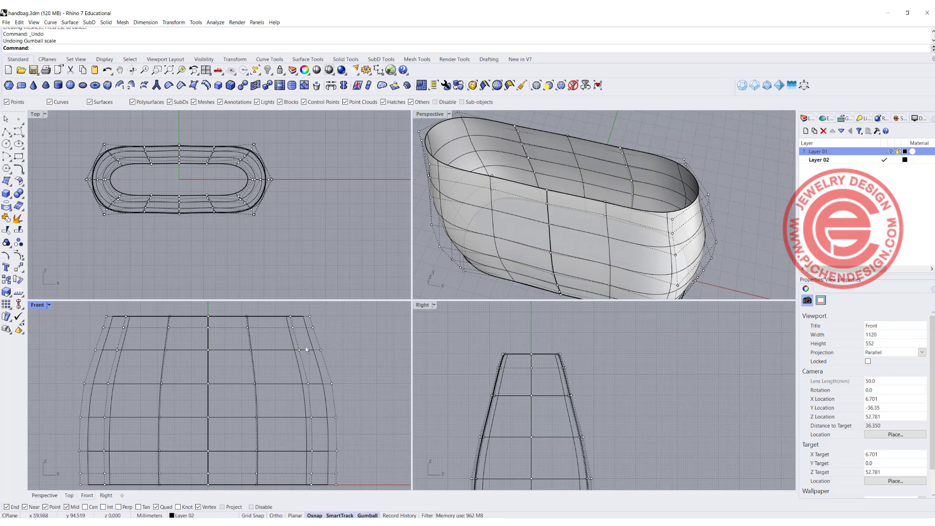
Scale the top two control-point rows and the fourth row slightly wider in the Front view, and clear the selection
scroll(311, 347, "down", 2)
left_click_drag(341, 372, 341, 351)
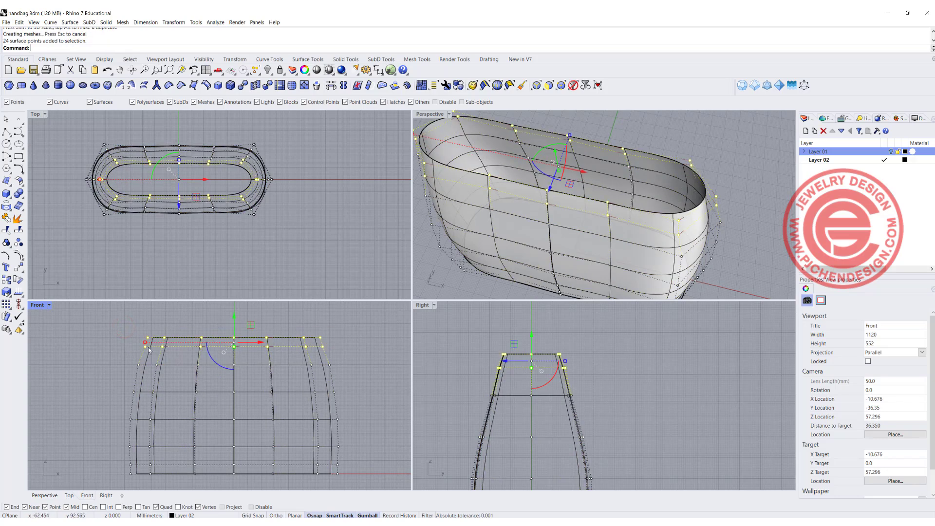
left_click_drag(144, 342, 143, 351)
left_click_drag(98, 382, 387, 415)
left_click_drag(134, 392, 132, 392)
left_click(474, 372)
Float the Point Edit tool set over the viewports and enlarge it to show all of its tools
scroll(632, 247, "down", 6)
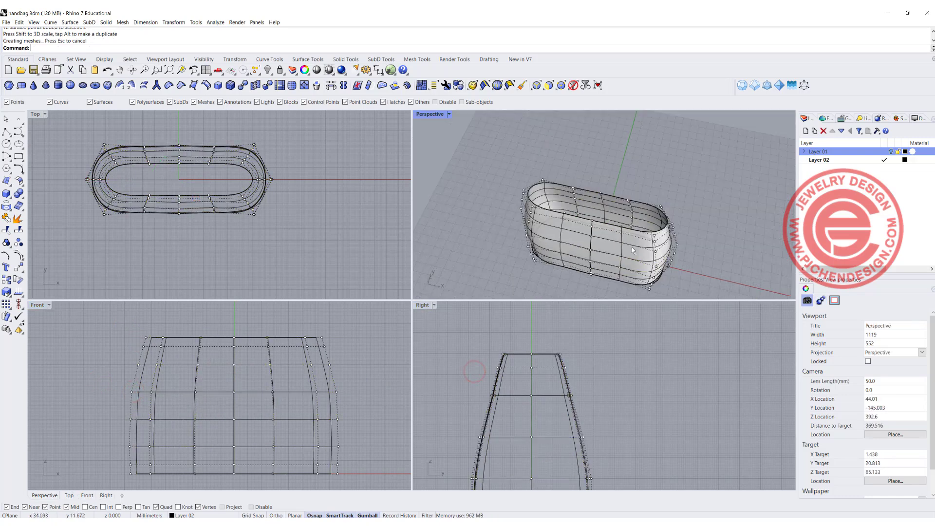
left_click(632, 247)
right_click_drag(697, 161, 697, 161)
scroll(604, 234, "up", 4)
right_click_drag(621, 259, 615, 221)
scroll(615, 221, "down", 2)
left_click(22, 259)
left_click_drag(36, 251, 346, 148)
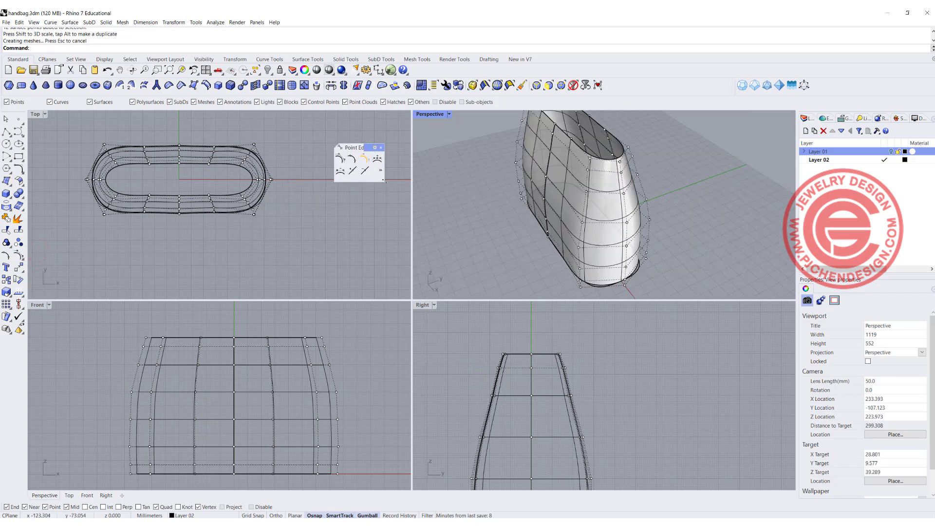
left_click_drag(399, 207, 408, 216)
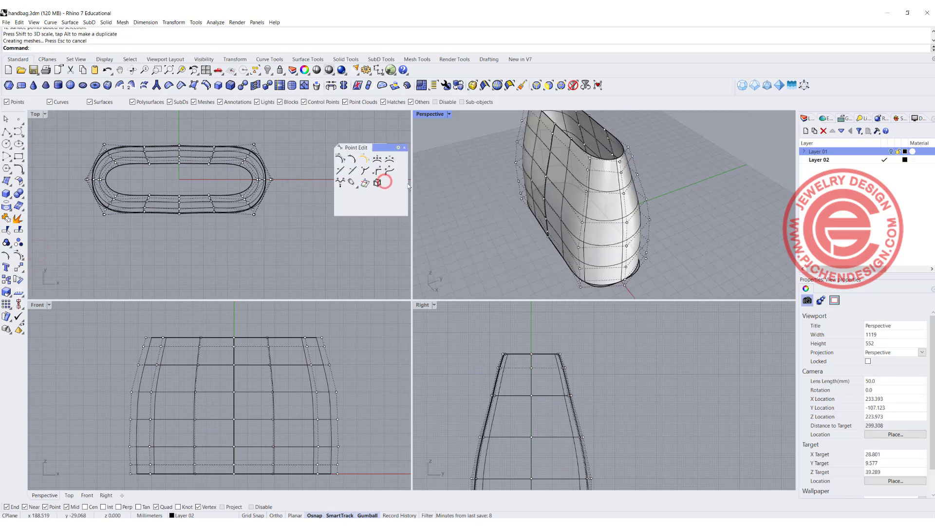
Insert two V-direction control-point columns through the body surface, one on each side of the positive-X narrow end's centre line
left_click(378, 159)
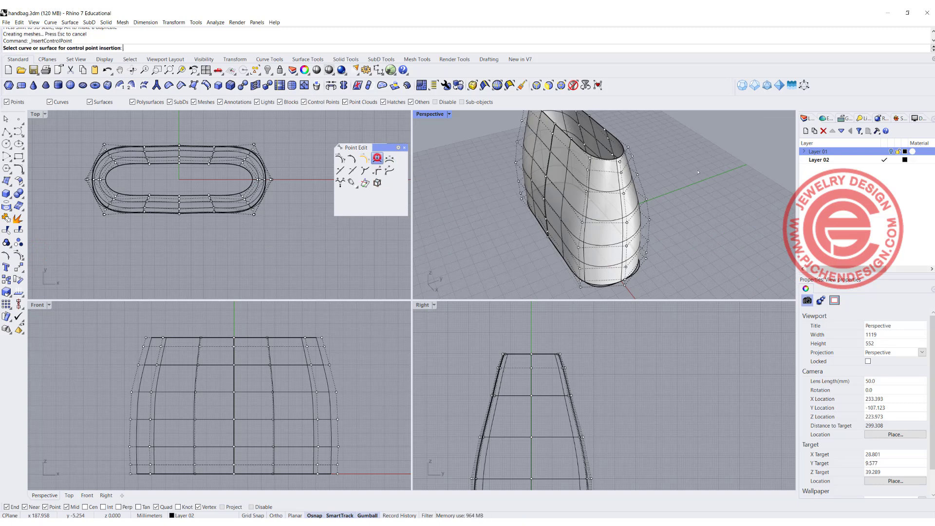
left_click(601, 182)
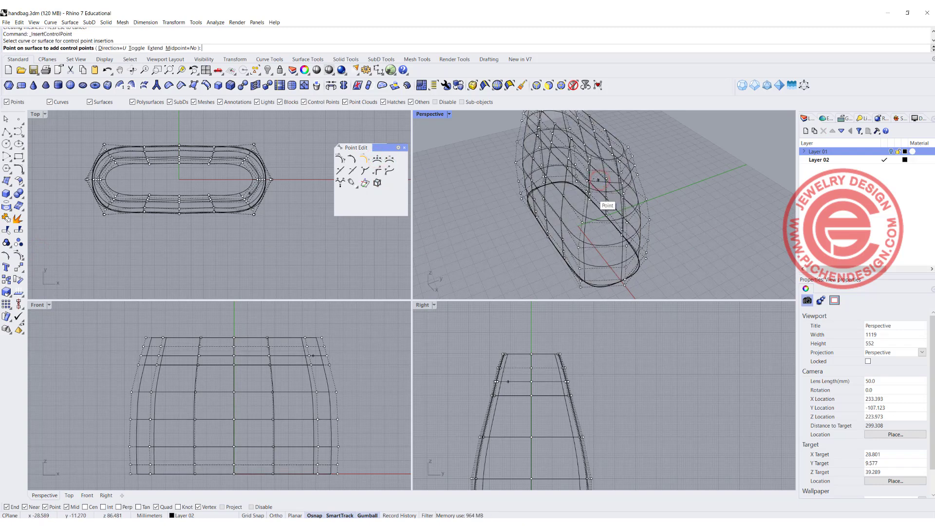
left_click(137, 48)
left_click(602, 156)
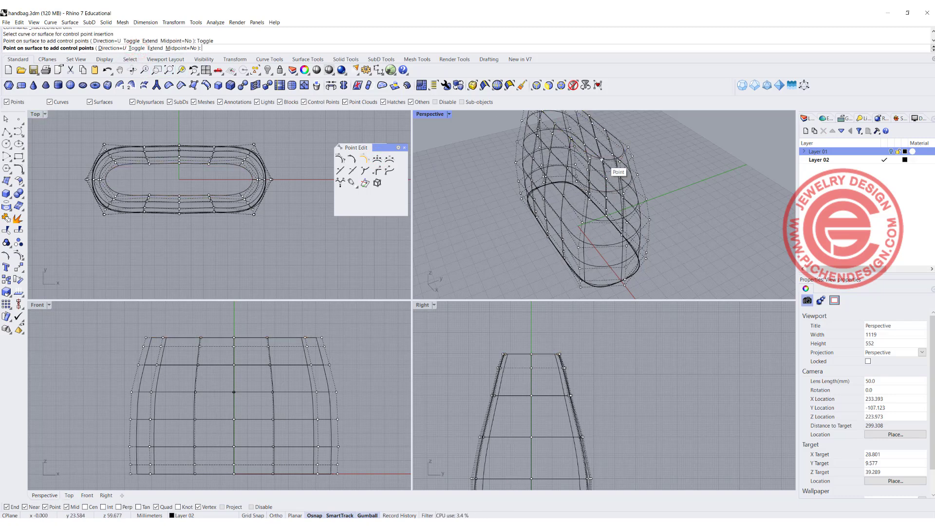
right_click_drag(602, 170, 593, 178)
left_click(581, 176)
left_click(606, 170)
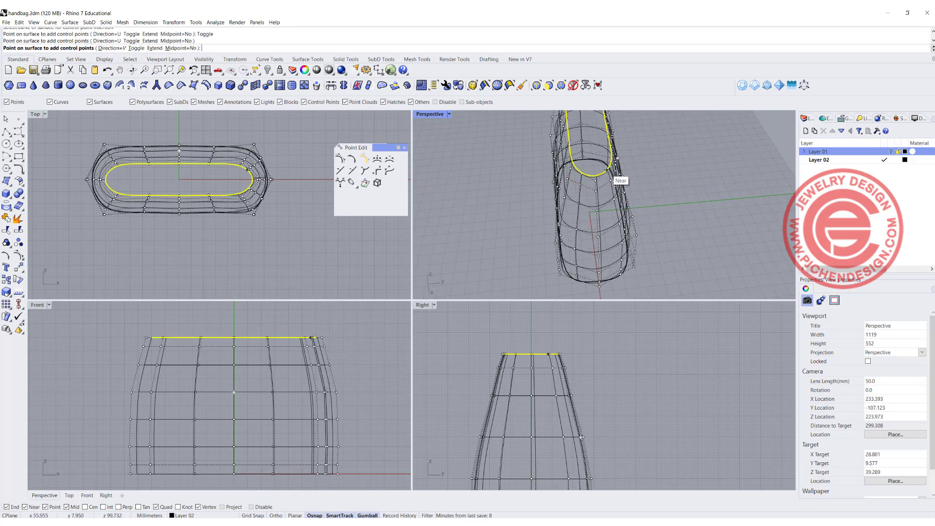
Insert two matching V-direction control-point columns at the negative-X narrow end and finish the control-point insertion
left_click(110, 172)
left_click(109, 174)
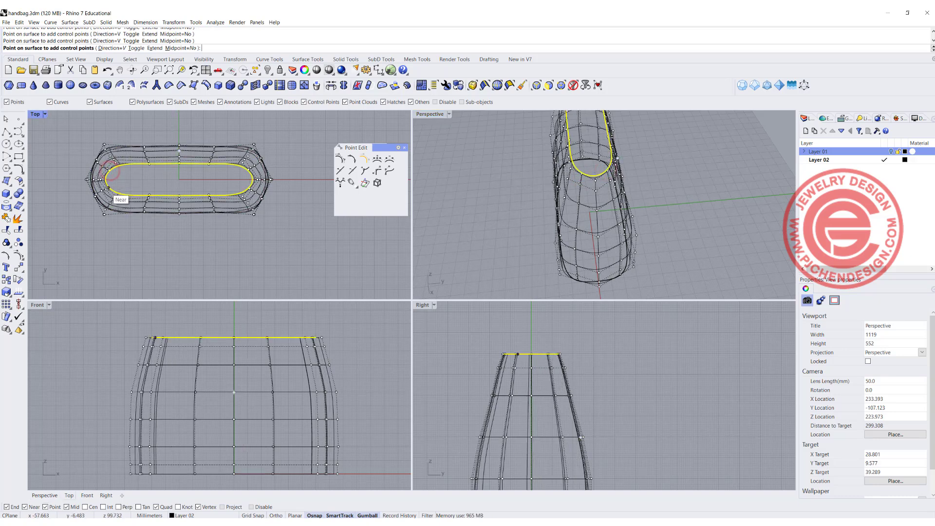
left_click(108, 189)
key("Return")
Rotate the positive-X end's top four centre control points inward in the Front view about the fifth-row point, with Copy set to No
right_click_drag(605, 181, 495, 234)
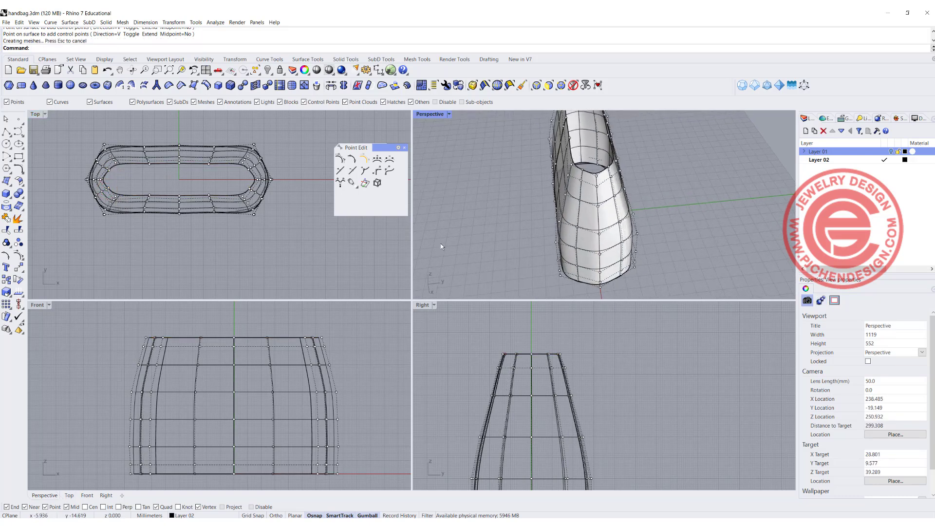
scroll(232, 179, "up", 2)
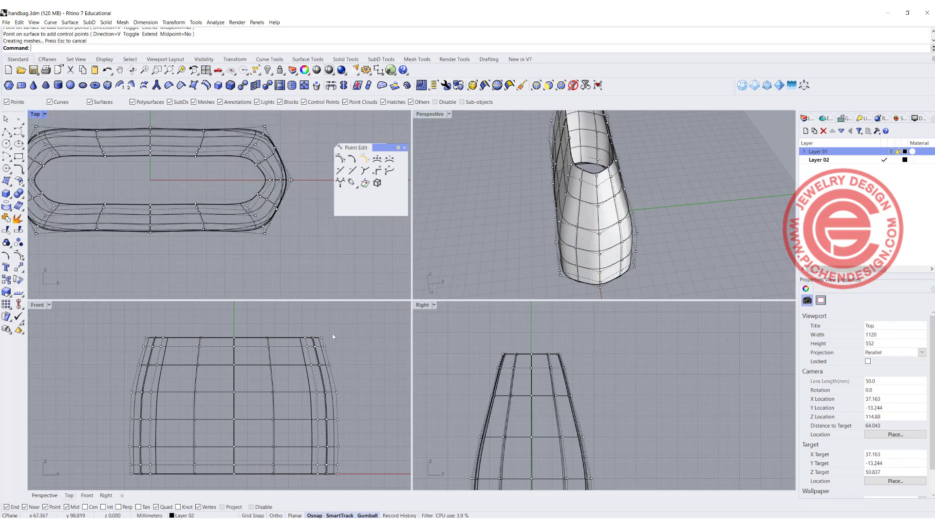
left_click_drag(319, 328, 333, 350)
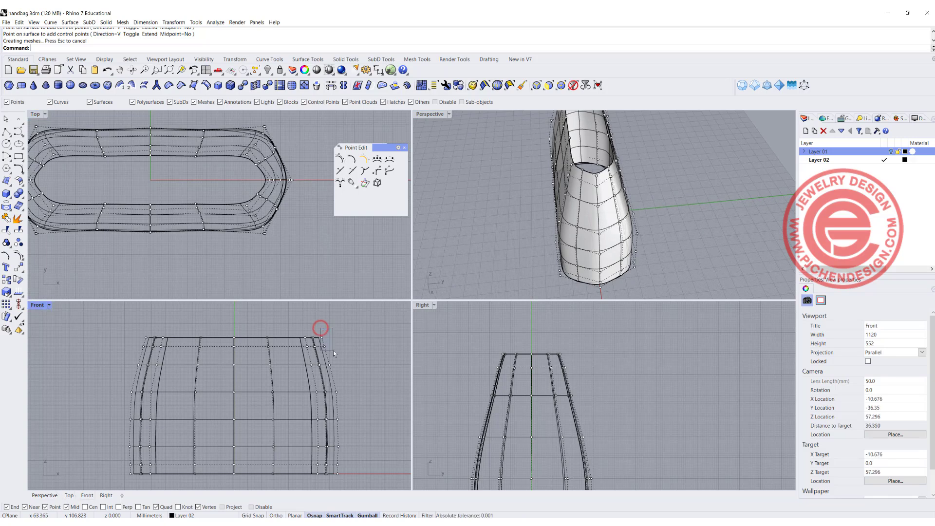
scroll(333, 360, "up", 3)
left_click(329, 367, "shift")
left_click(342, 418, "shift")
scroll(376, 370, "down", 3)
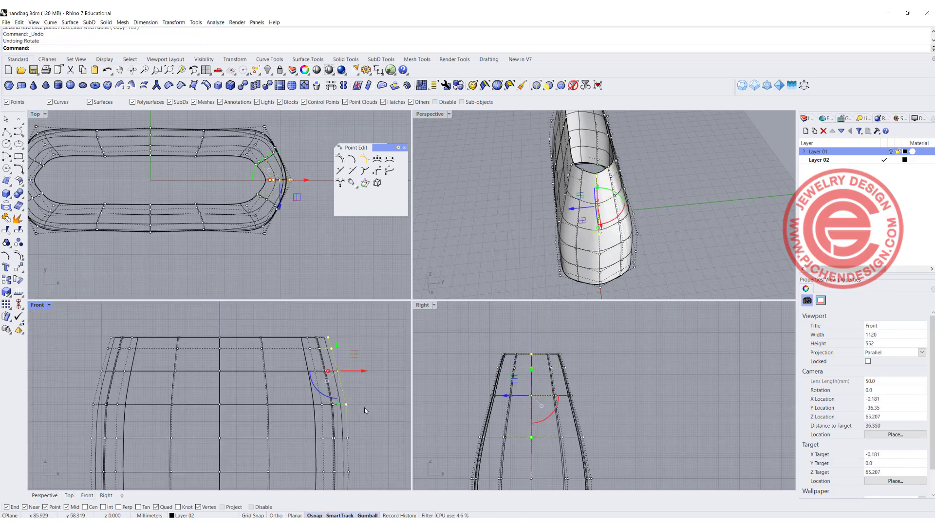
right_click(364, 408)
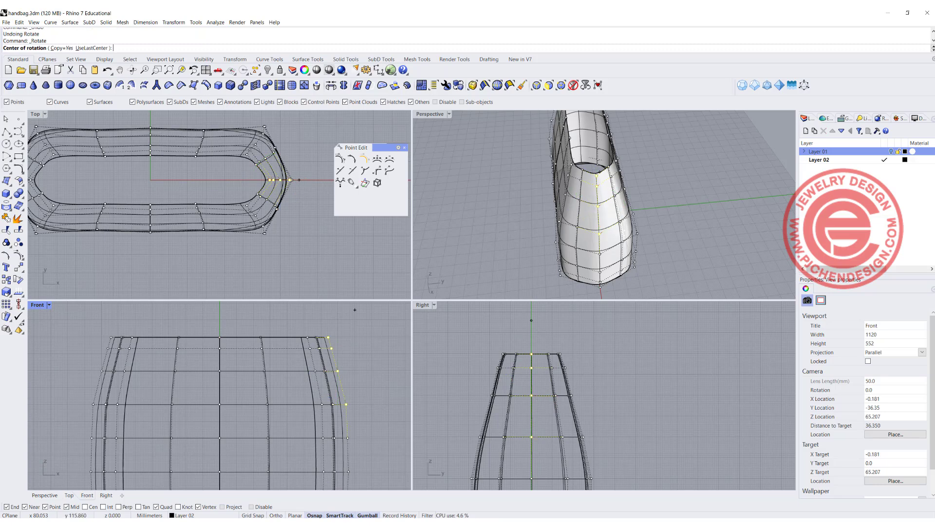
left_click(60, 48)
left_click(346, 438)
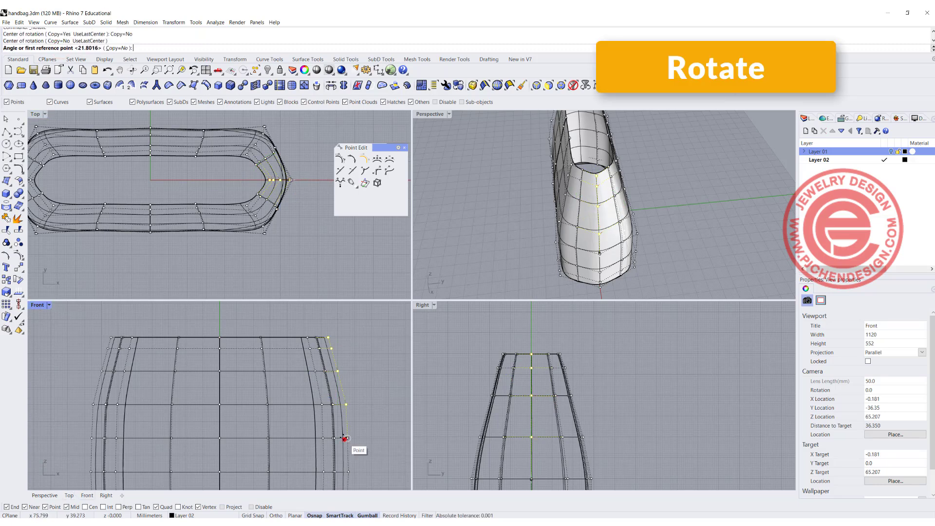
left_click(372, 330)
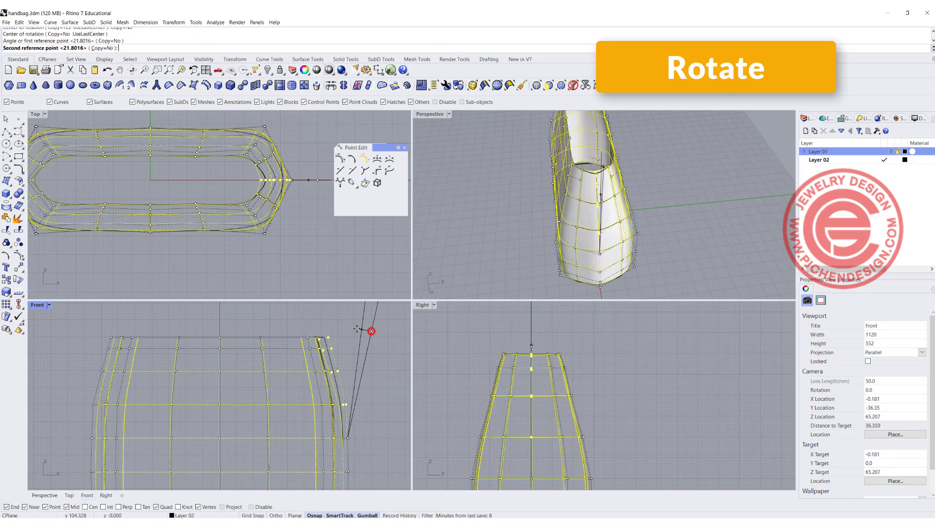
left_click(331, 325)
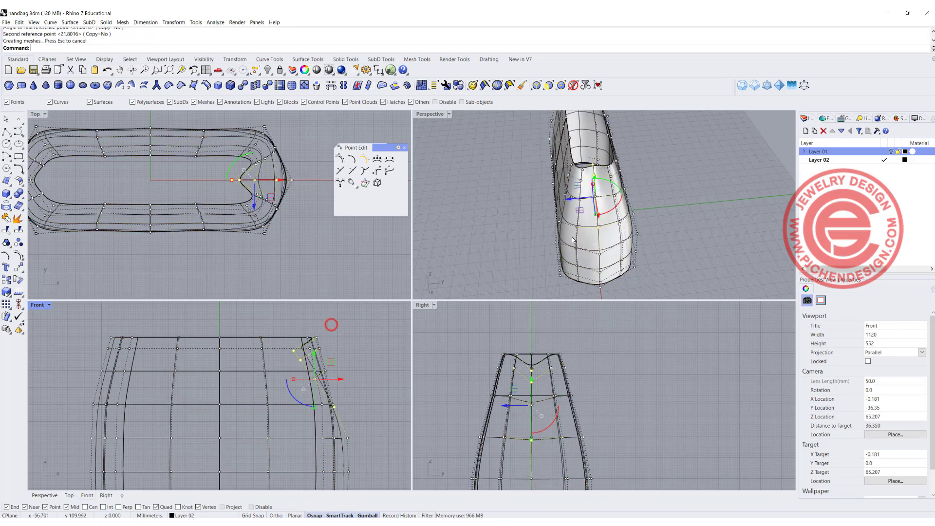
left_click(663, 221)
right_click_drag(663, 221, 639, 201)
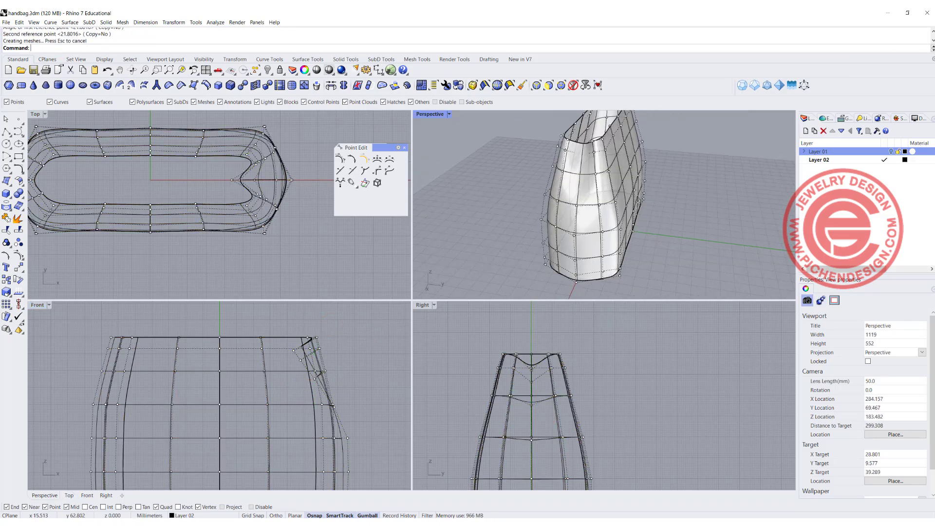
Rotate the negative-X end's top four centre control points inward in the Front view about a point near the fifth row, and deselect them
scroll(182, 196, "down", 3)
right_click_drag(580, 180, 612, 215)
right_click_drag(84, 197, 146, 213)
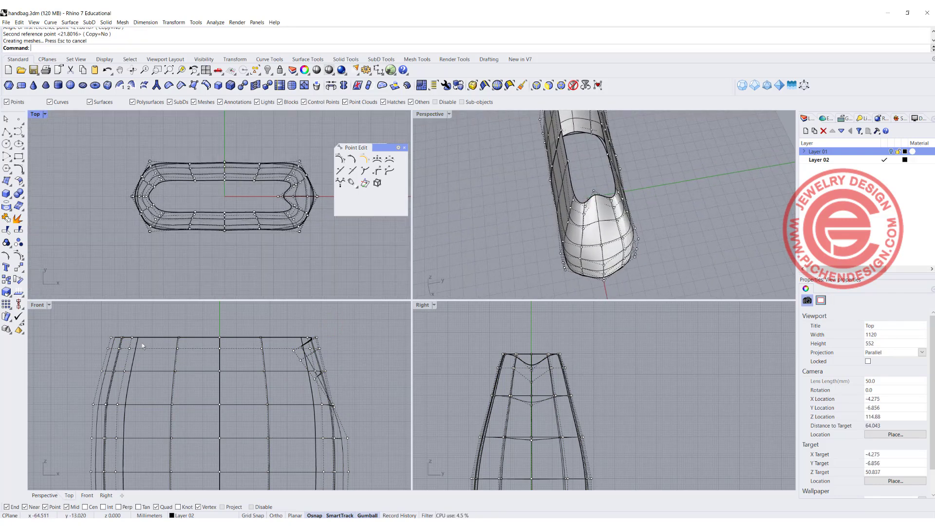
scroll(120, 368, "up", 2)
left_click_drag(173, 347, 173, 345)
left_click(156, 369, "shift")
left_click_drag(147, 418, 149, 420, "shift")
key("r")
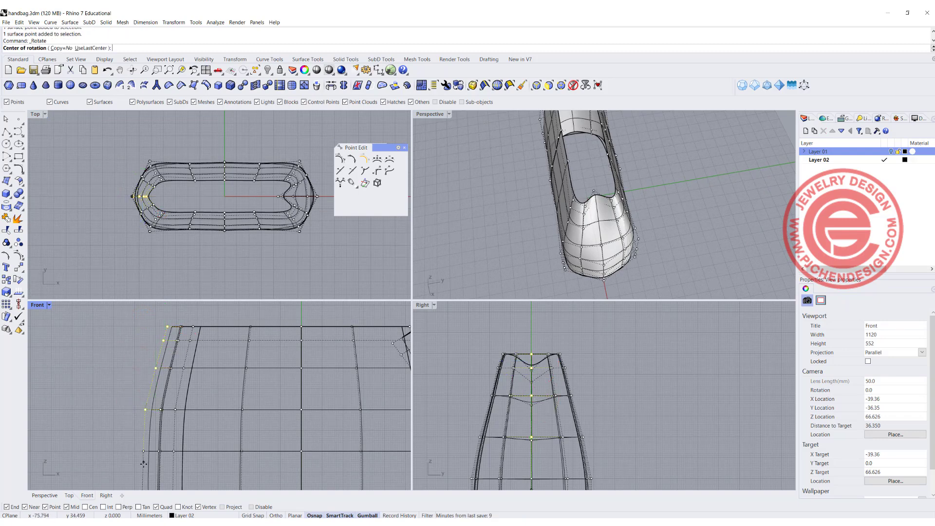
left_click(143, 464)
left_click(113, 329)
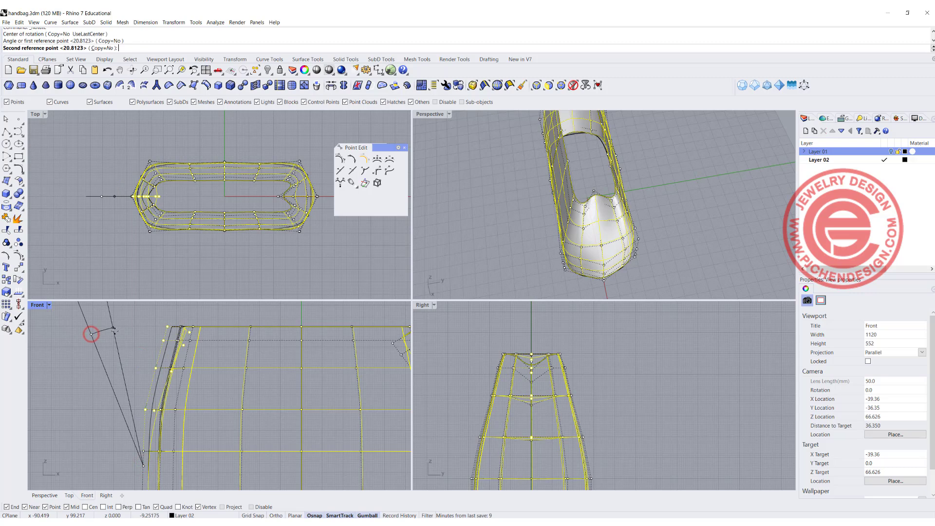
left_click(127, 334)
left_click(205, 287)
Maximize the Perspective viewport, hide the body's control points and close the floating Point Edit tool set
right_click_drag(551, 185, 535, 207)
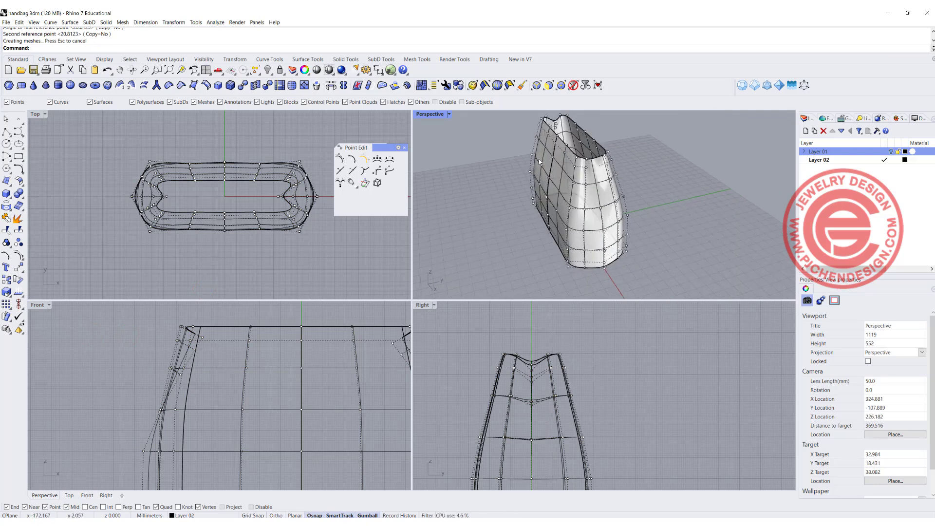
double_click(437, 115)
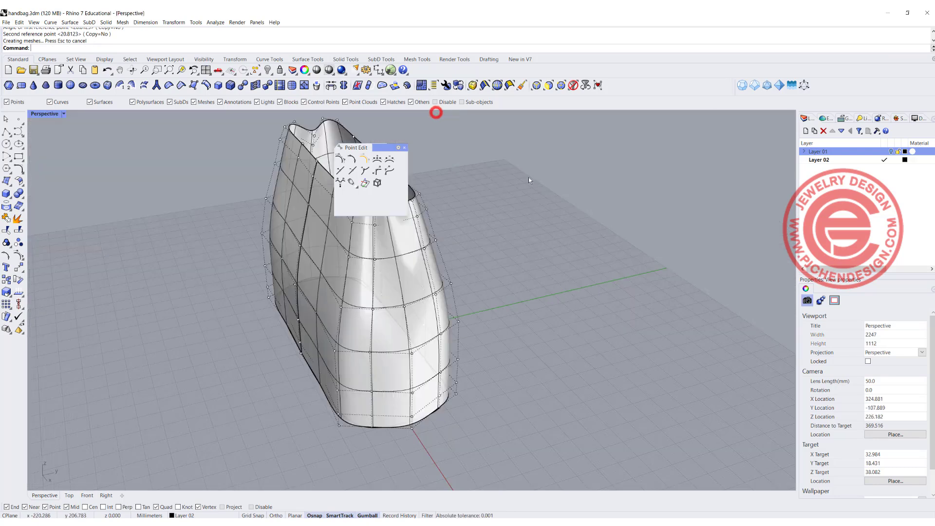
right_click_drag(521, 246, 534, 274)
key("Escape")
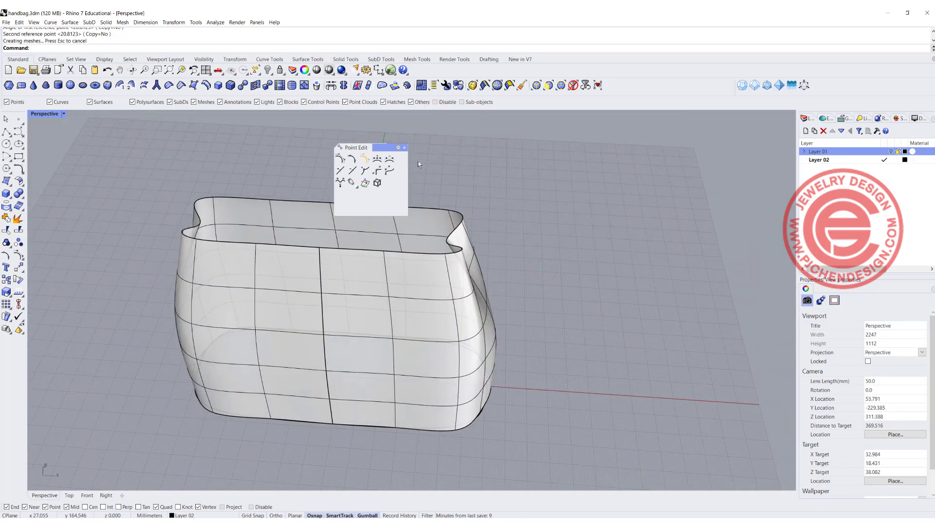
left_click(404, 148)
Inspect the pinched bag body in Rendered display mode, and return the viewport to Ghosted
right_click_drag(354, 224, 244, 216)
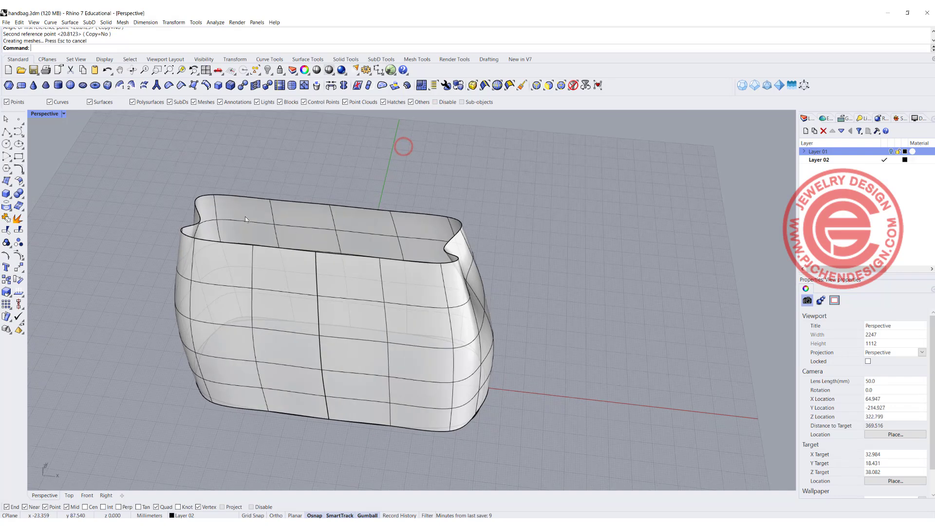
left_click(64, 113)
left_click(60, 167)
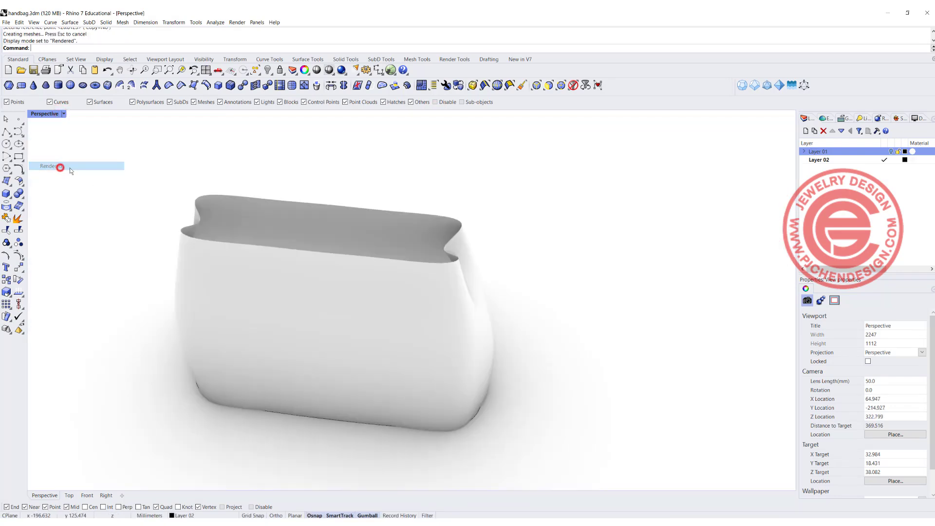
right_click_drag(442, 303, 422, 298)
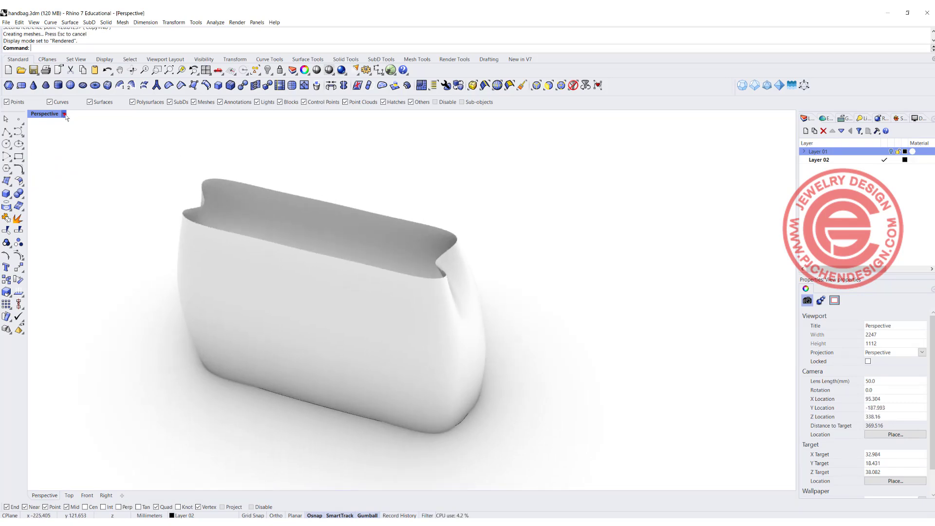
left_click(64, 113)
left_click(62, 173)
Try offsetting the bag surface 1.5 mm with all directions flipped inward and Solid set to No, and undo the offset
right_click_drag(345, 289, 458, 292, "shift")
scroll(446, 276, "up", 4)
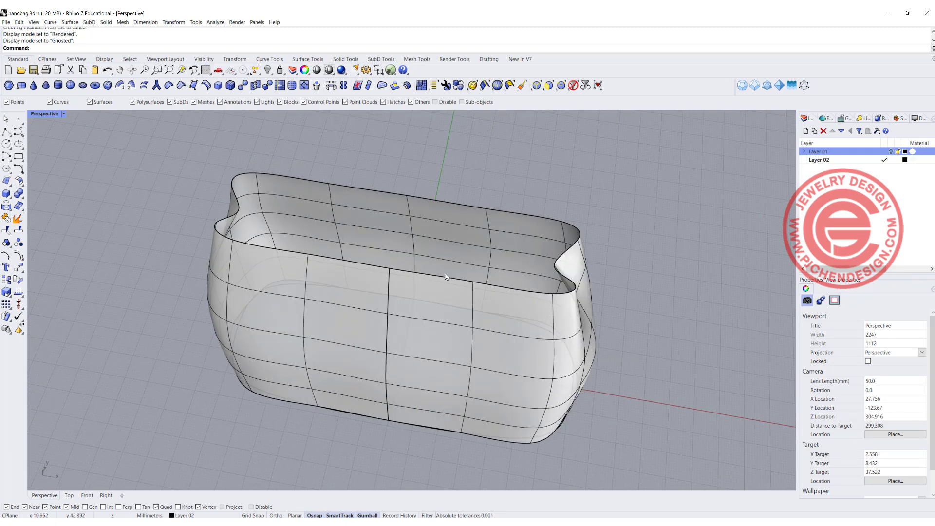
left_click(467, 227)
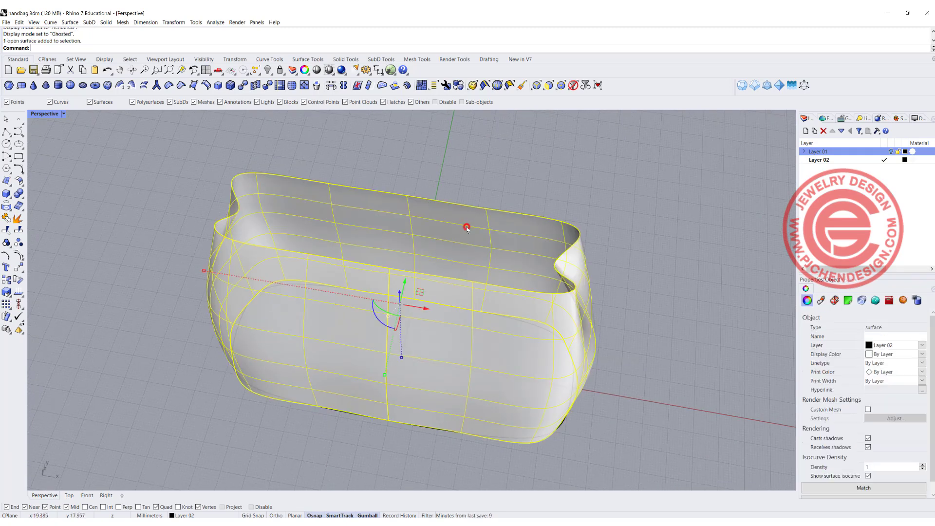
left_click(21, 184)
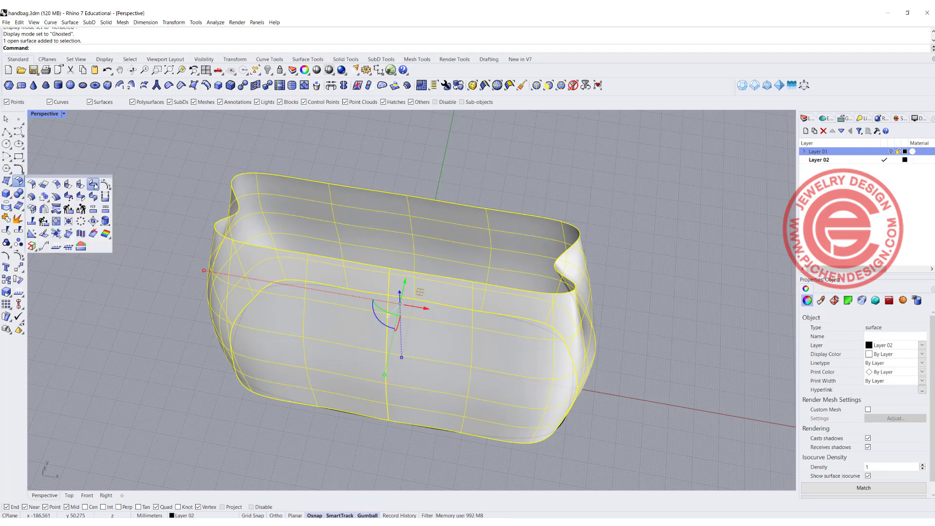
left_click(32, 198)
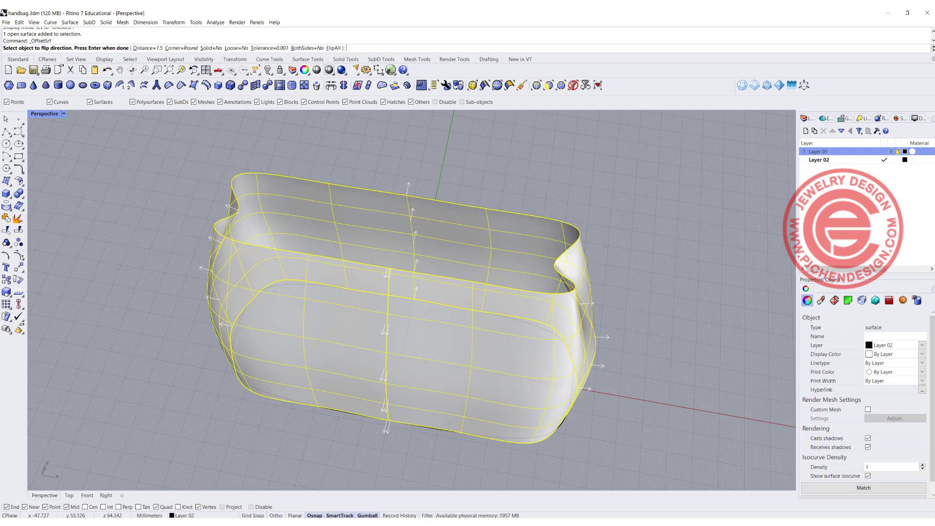
left_click(334, 48)
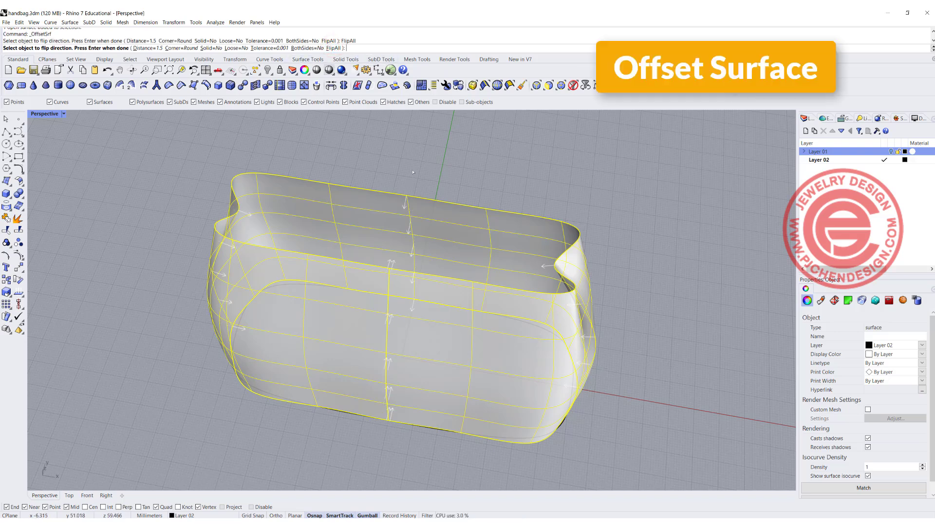
key("Return")
left_click(594, 205)
mouse_move(606, 277)
right_mouse_down()
mouse_move(654, 281)
mouse_move(587, 267)
mouse_move(588, 257)
mouse_move(609, 257)
mouse_move(618, 273)
right_mouse_up()
key("ctrl+z")
Offset the bag surface 1.5 mm inward as a solid, flipping all directions and setting Solid to Yes
key("Return")
left_click(400, 178)
key("Return")
left_click(332, 48)
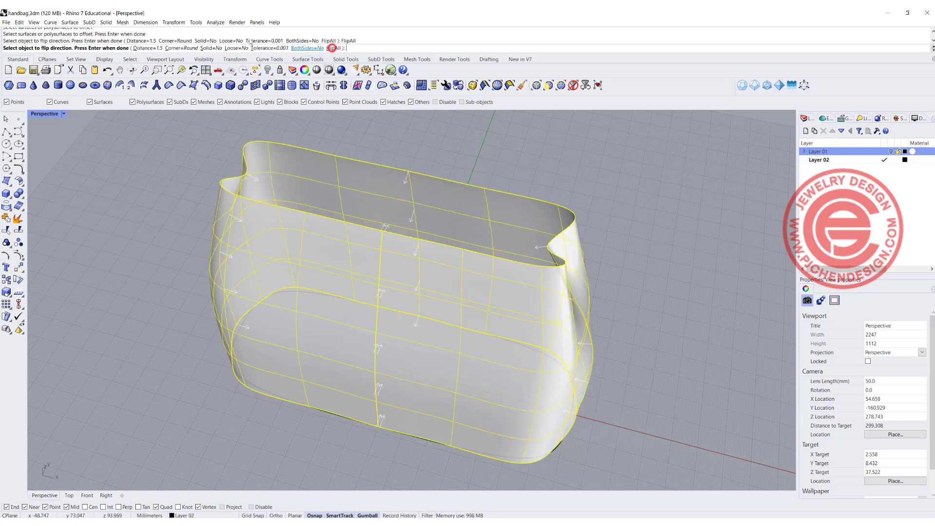
left_click(210, 48)
key("Return")
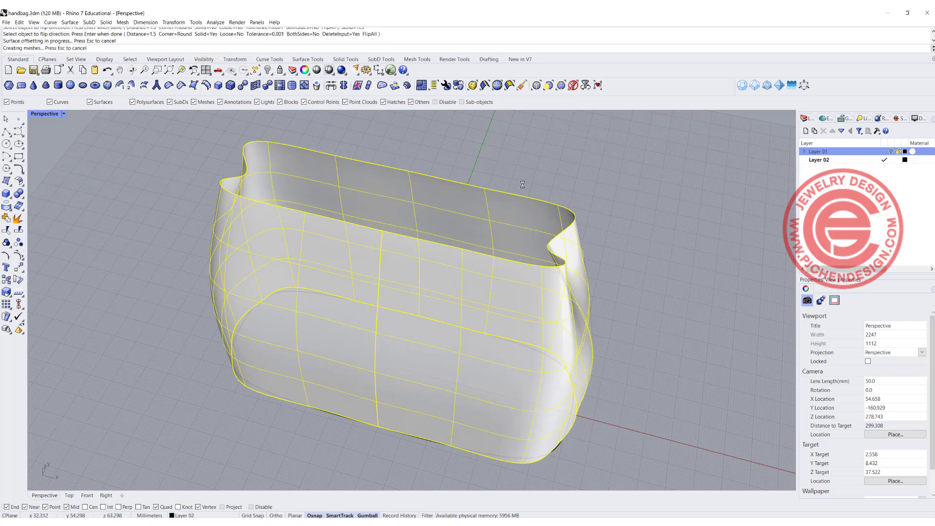
Switch the Perspective view to Rendered display mode and examine the thickened rim and pinched end up close
right_click_drag(550, 231, 514, 238)
left_click(63, 114)
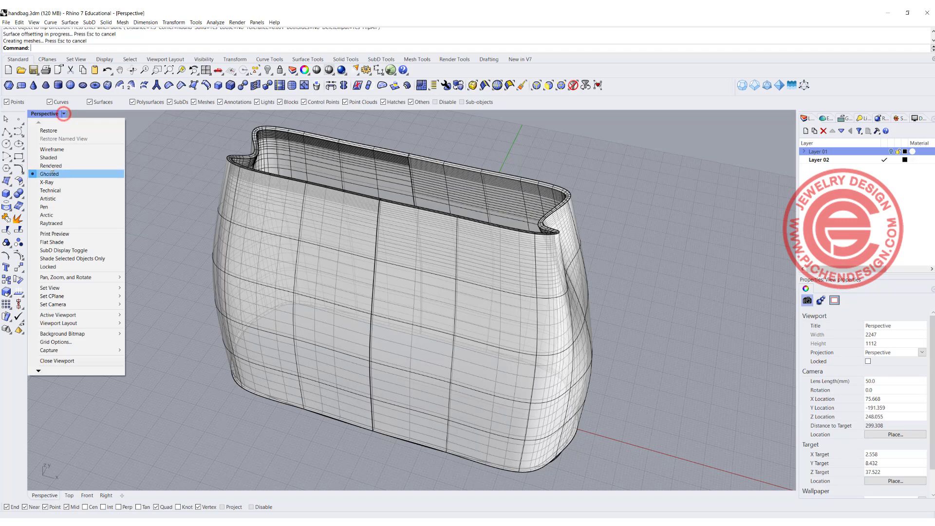
left_click(52, 164)
right_click_drag(564, 246, 542, 232)
scroll(558, 196, "up", 2)
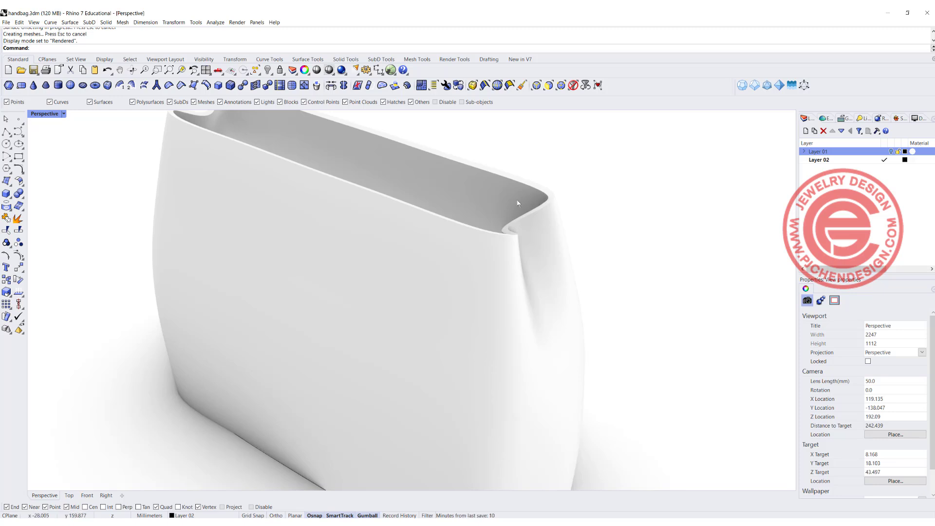
right_click_drag(470, 191, 504, 262)
scroll(595, 306, "up", 2)
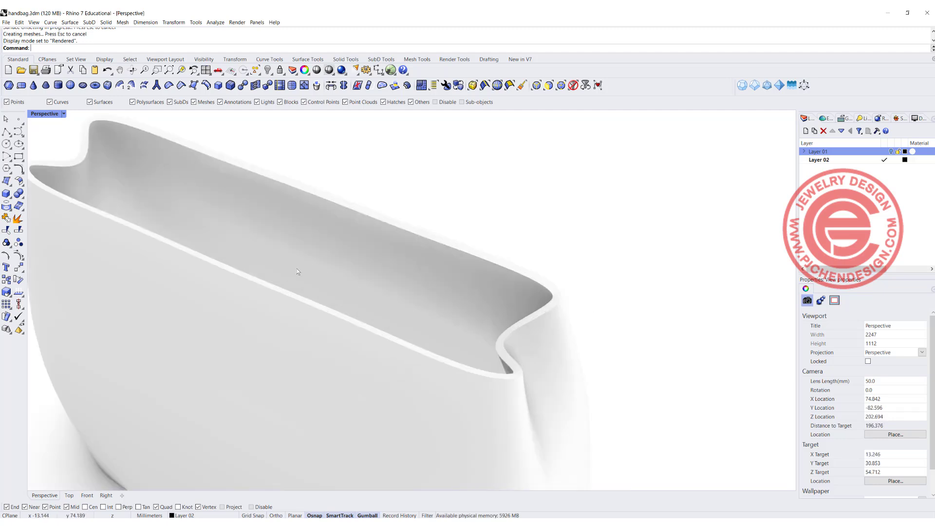
Try to fillet the outer and inner edges of the bag's thickened rim with a 0.35 mm radius
left_click(15, 195)
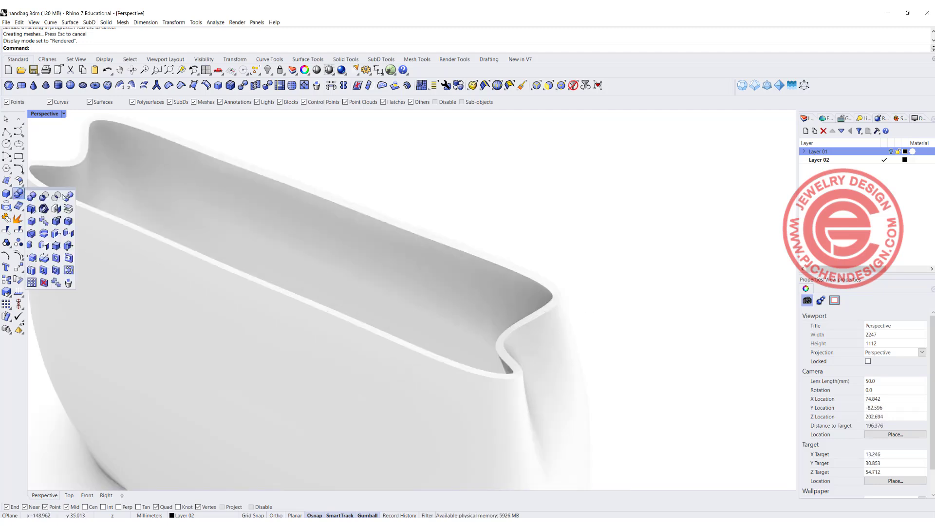
left_click(69, 221)
left_click(107, 47)
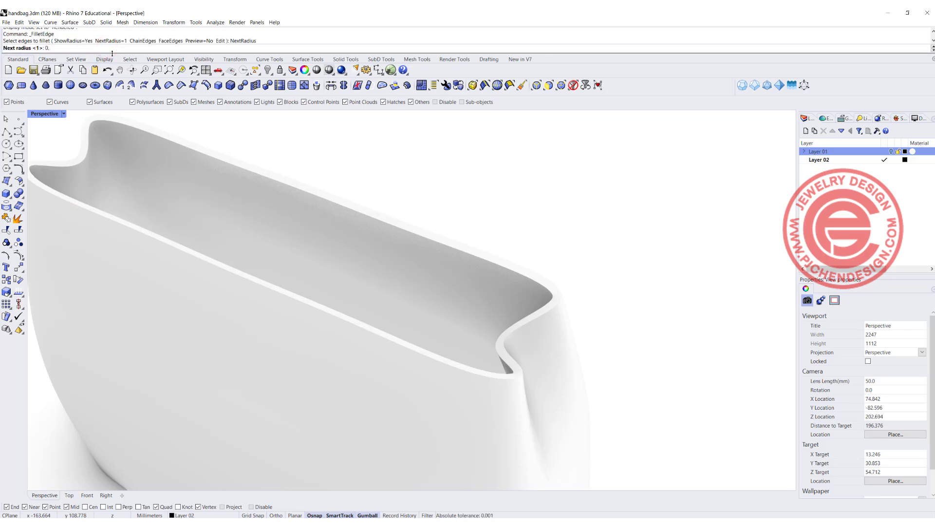
type("0.35")
key("Return")
left_click(547, 276)
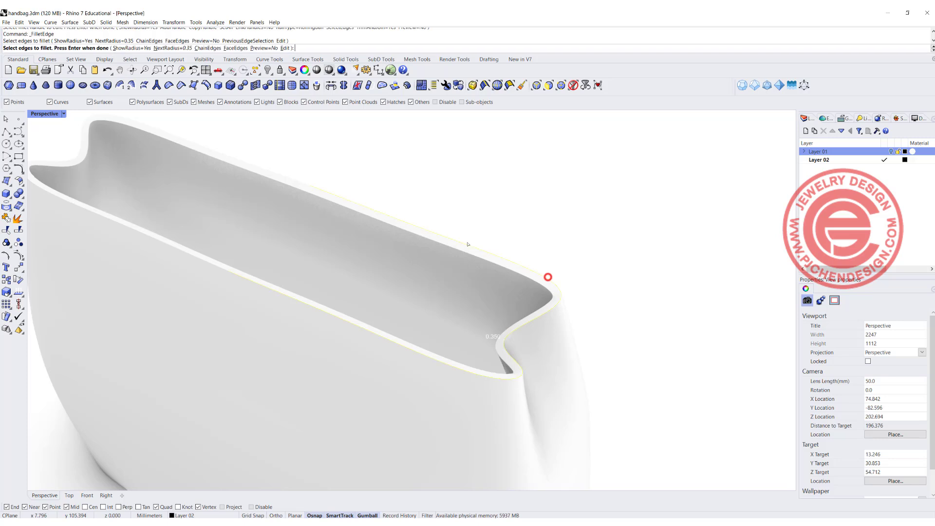
left_click(286, 177)
key("Return")
key("Return")
scroll(563, 299, "up", 2)
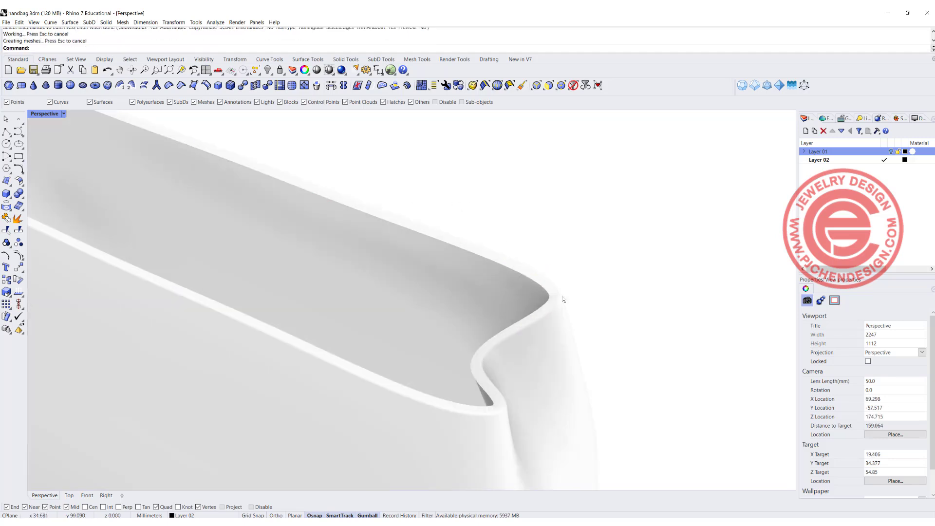
Undo the rim fillet and the solid offset, and return the Perspective view to Ghosted display mode
key("ctrl+z")
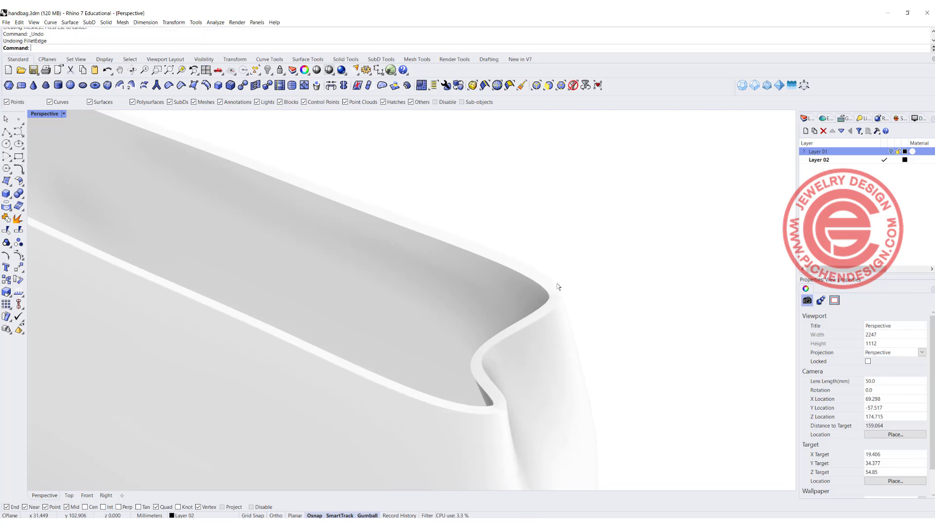
scroll(559, 287, "down", 10)
key("ctrl+z")
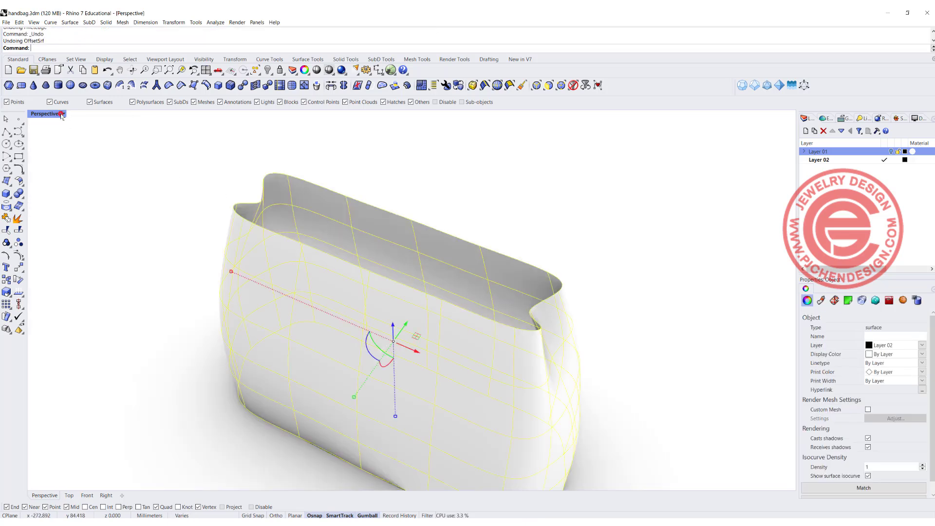
left_click(63, 115)
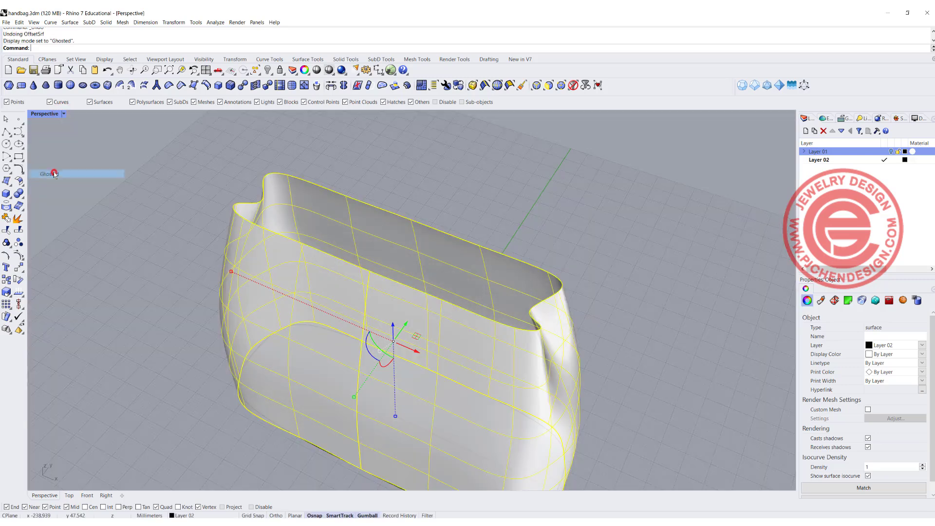
left_click(54, 172)
Offset the bag surface 1.5 mm inward as a separate surface, flipping all directions and keeping Solid set to No
left_click(18, 181)
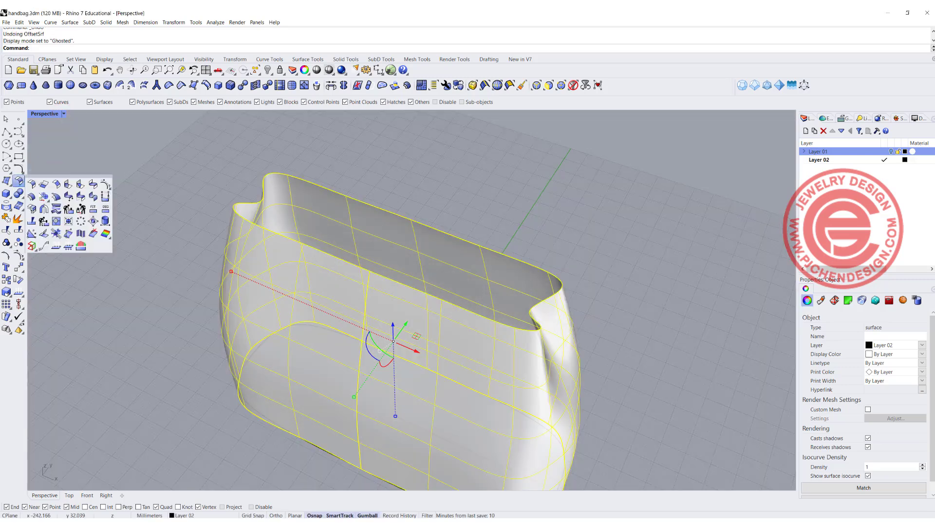
left_click(32, 196)
left_click(334, 48)
right_click(535, 223)
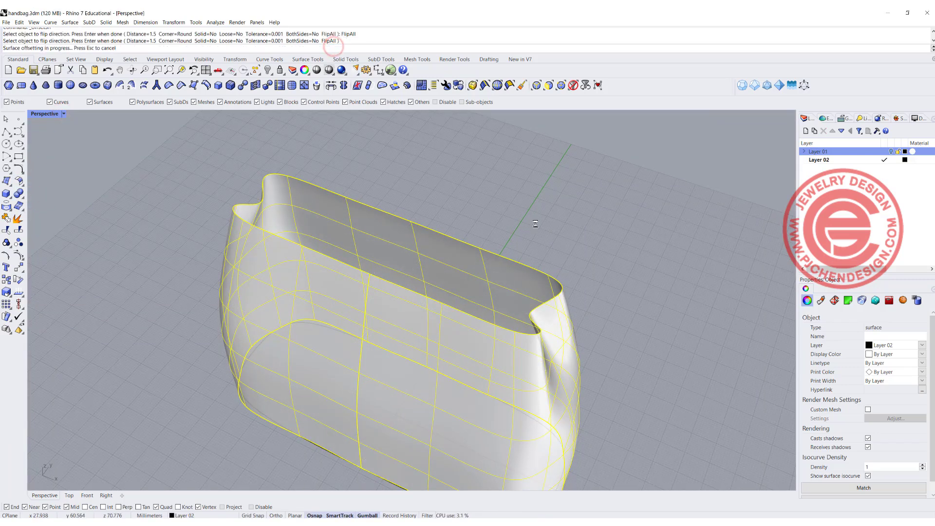
left_click(628, 329)
scroll(628, 329, "up", 2)
right_click_drag(628, 329, 576, 303)
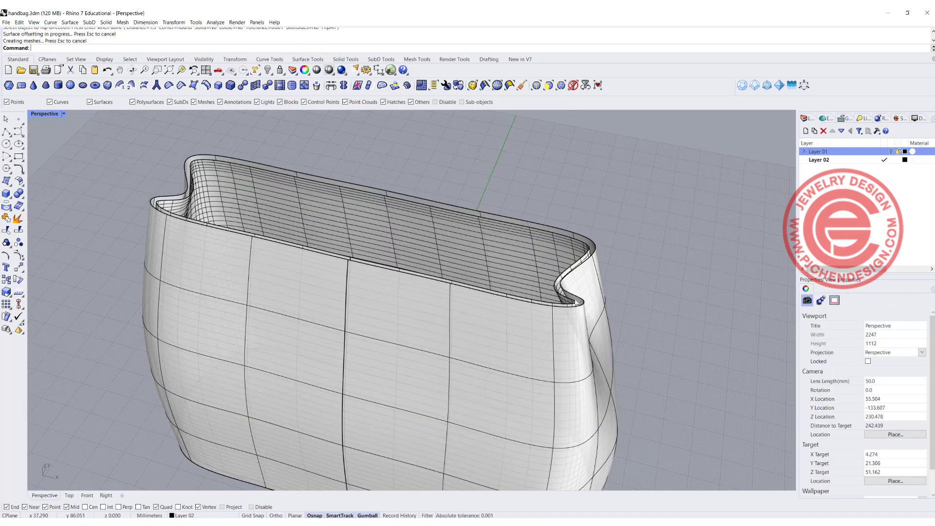
Blend the outer and inner rim edges with Blend Surface using chained edges and Curvature continuity, lowering both bulge values together with the lock on
left_click(24, 192)
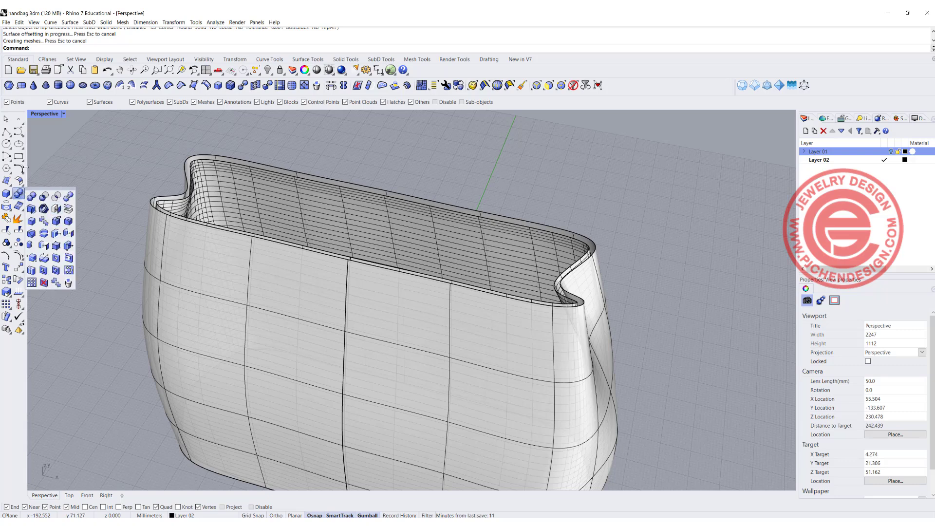
left_click(19, 182)
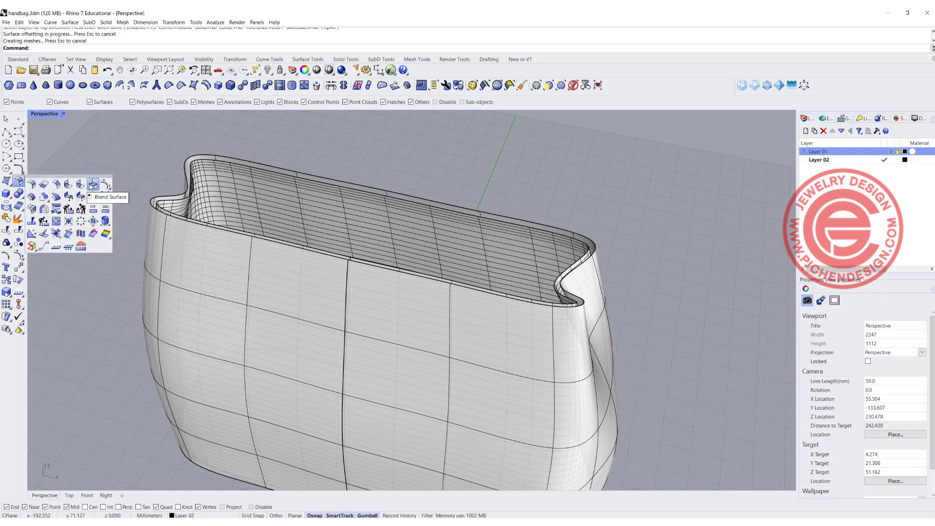
left_click(92, 184)
left_click(69, 48)
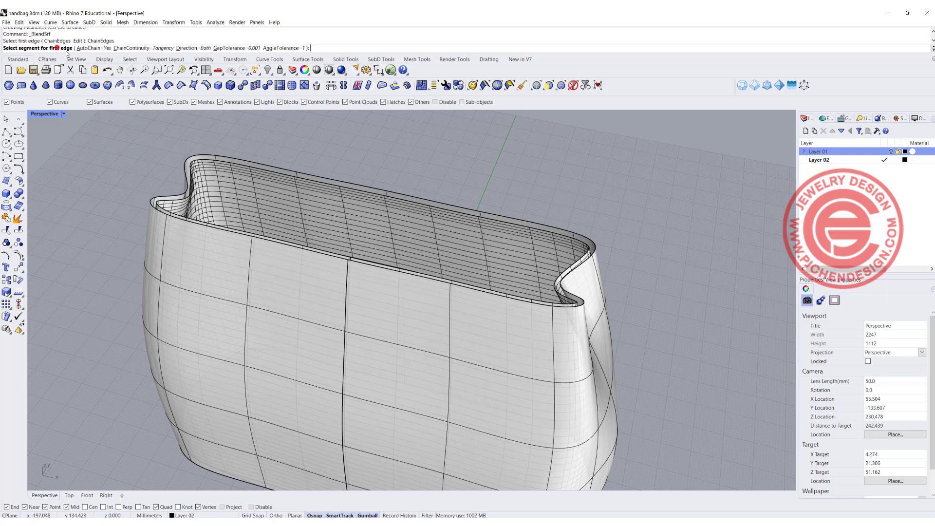
left_click(404, 195)
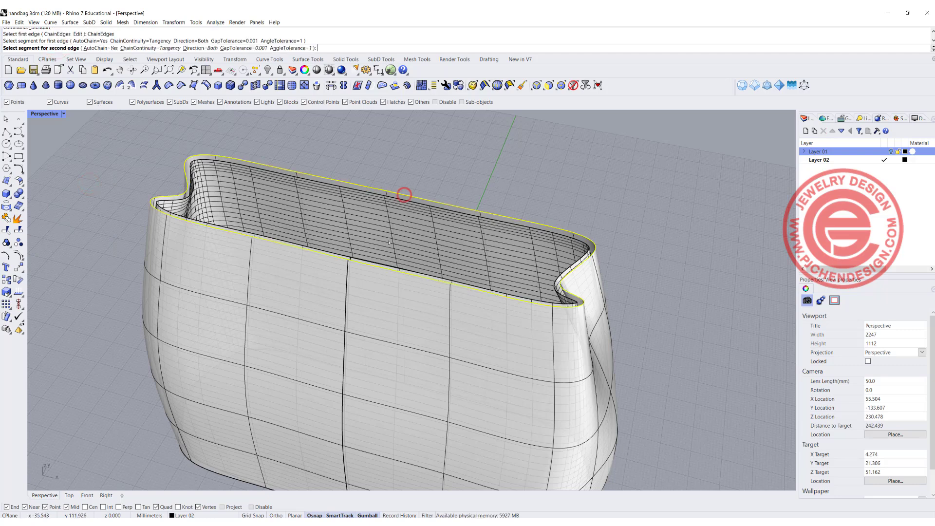
left_click(401, 269)
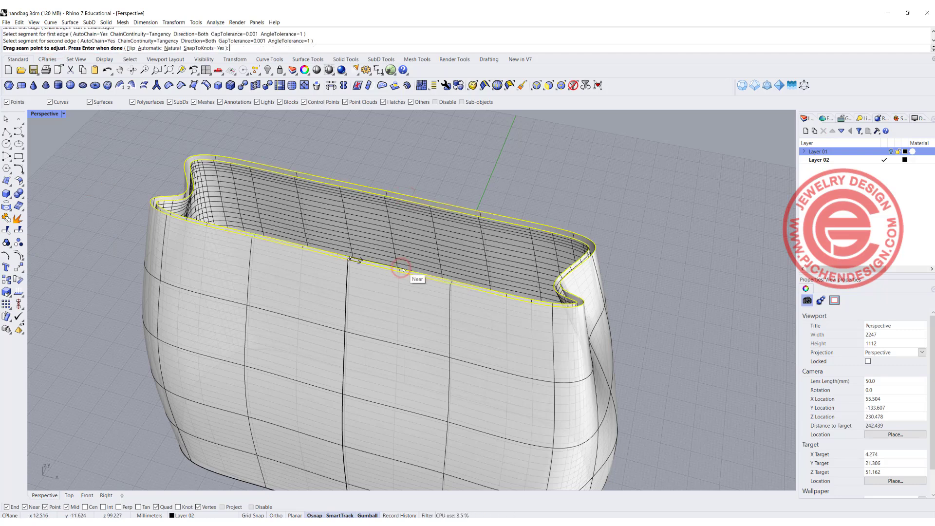
key("Return")
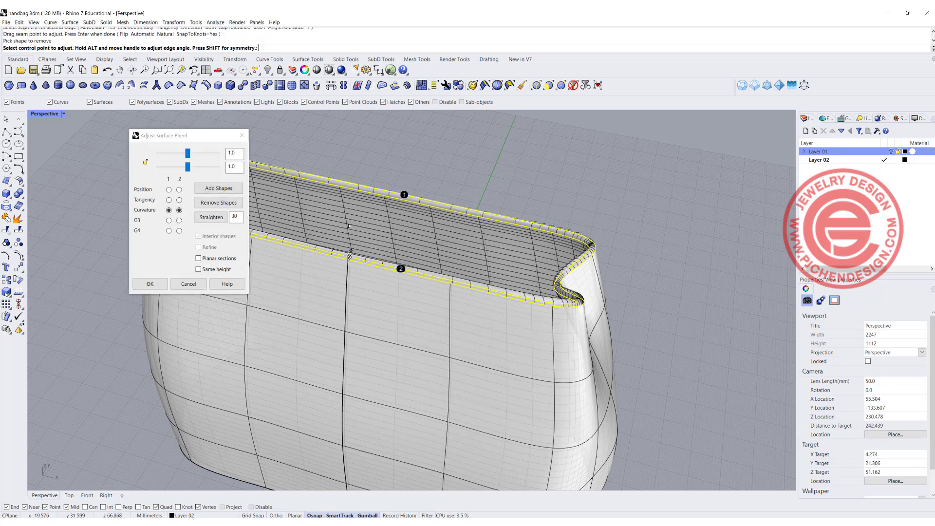
left_click(144, 162)
left_click_drag(188, 167, 171, 168)
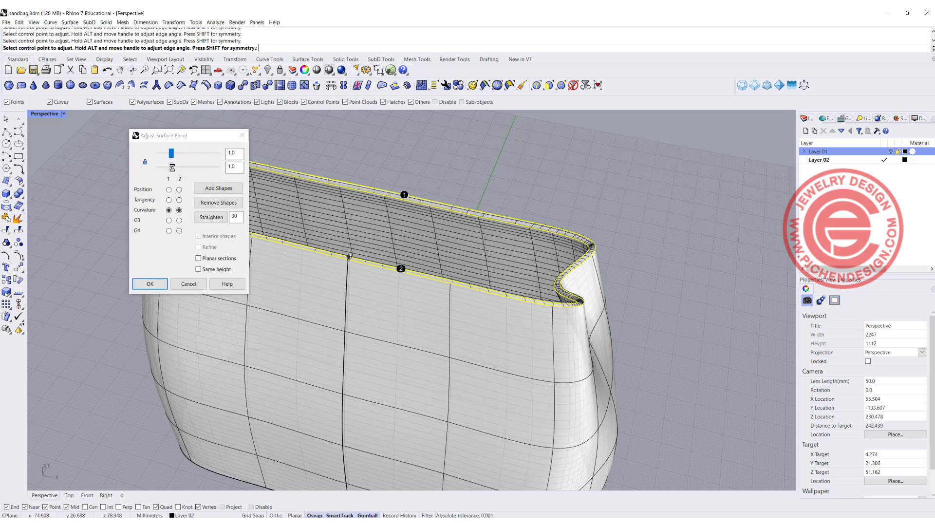
left_click(149, 282)
Join the outer surface, inner surface and rim blend into one polysurface
left_click_drag(703, 284, 664, 289)
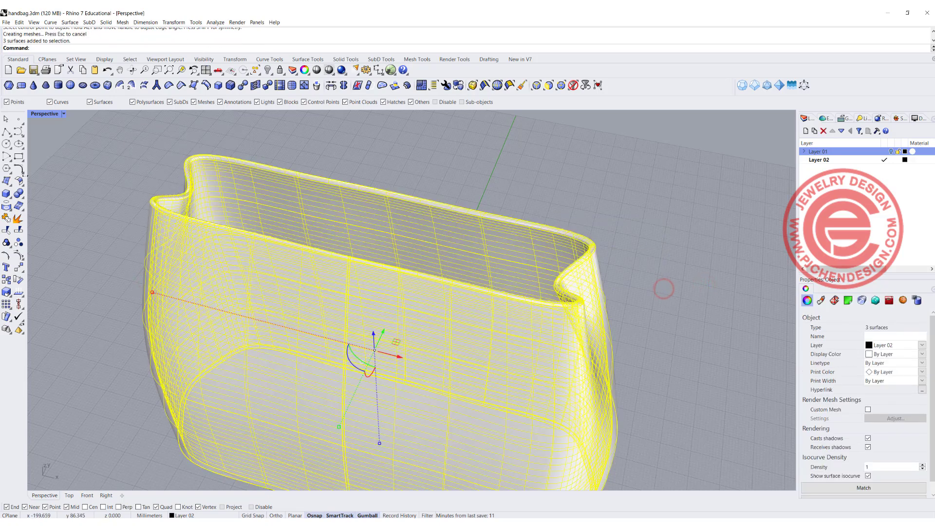
left_click(6, 218)
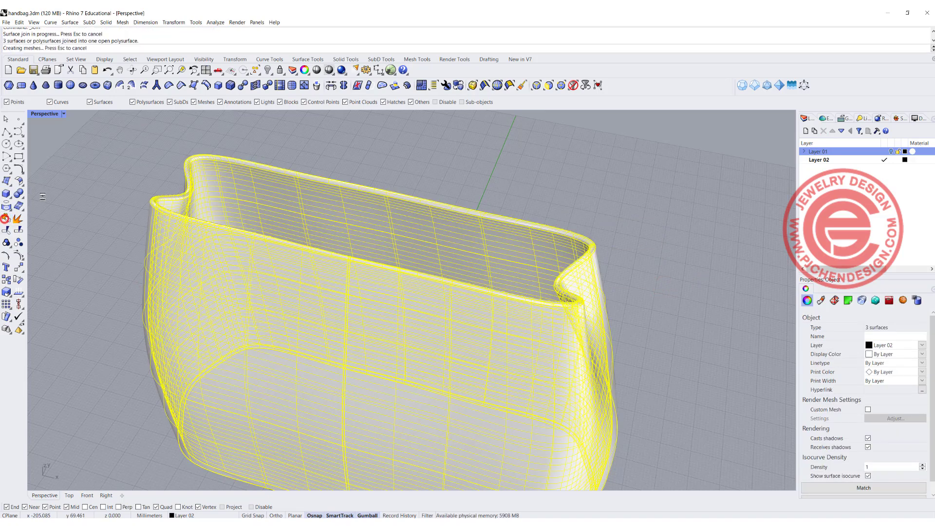
left_click(140, 167)
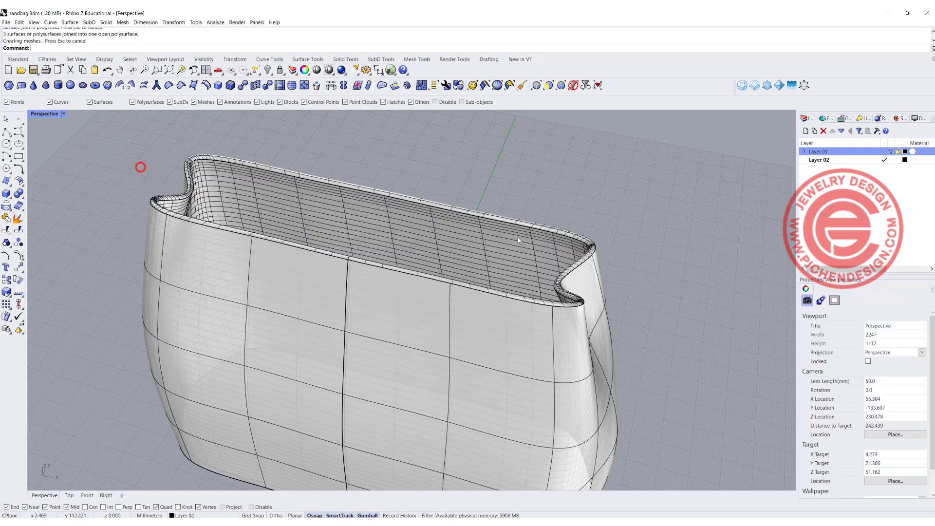
Inspect the bag's blended rim in Rendered display mode, and return the viewport to Ghosted
left_click(64, 113)
left_click(57, 167)
left_click(674, 293)
mouse_move(617, 291)
right_mouse_down()
mouse_move(559, 307)
mouse_move(481, 386)
mouse_move(569, 333)
mouse_move(553, 346)
mouse_move(593, 255)
mouse_move(553, 265)
mouse_move(552, 276)
mouse_move(545, 263)
mouse_move(455, 255)
mouse_move(560, 259)
mouse_move(584, 282)
mouse_move(539, 293)
mouse_move(463, 263)
mouse_move(495, 264)
right_mouse_up()
scroll(481, 387, "up", 4)
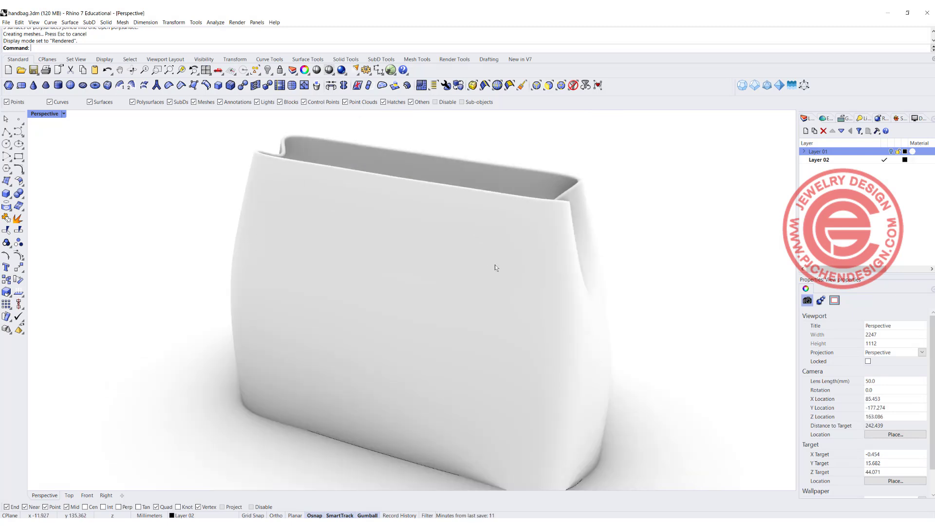
left_click(38, 115)
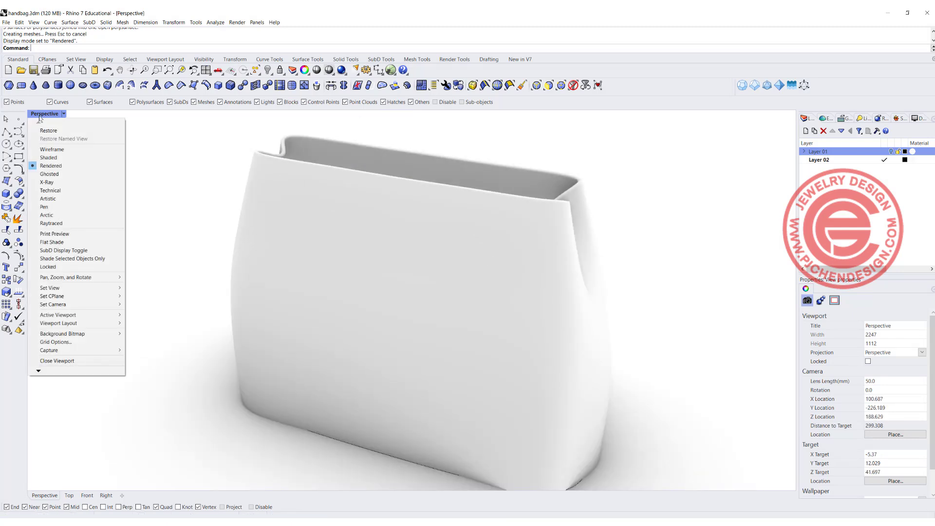
left_click(63, 172)
Hide the closed curve running along the bag's bottom edge
right_click_drag(480, 246, 581, 227)
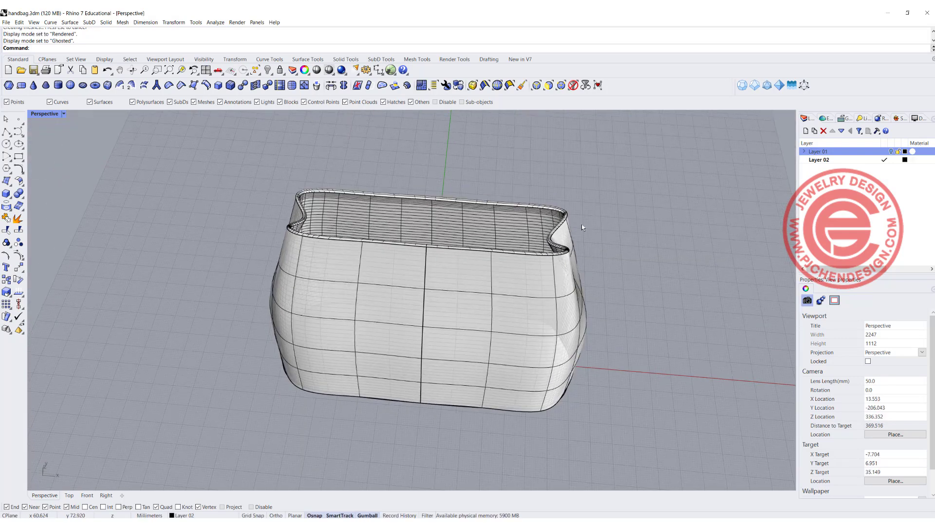
right_click_drag(459, 303, 475, 191)
scroll(589, 364, "up", 6)
right_click_drag(615, 326, 546, 449)
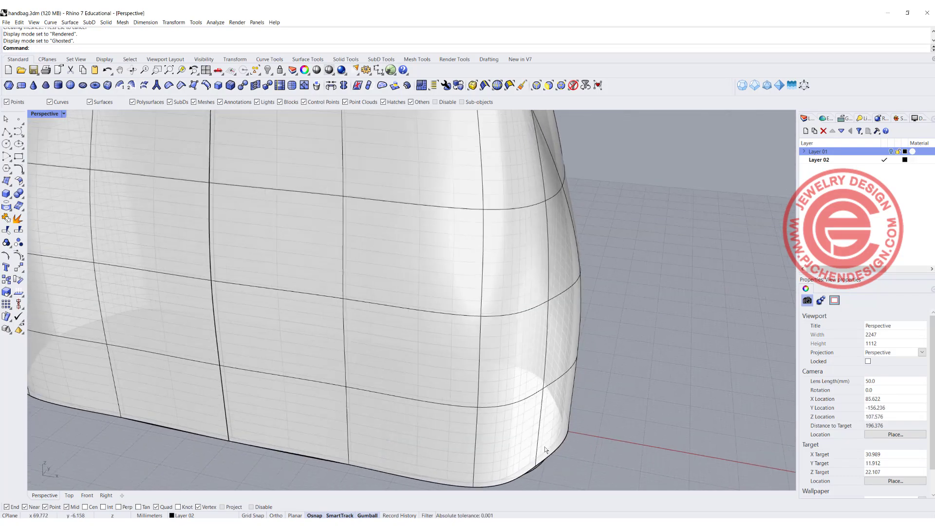
scroll(510, 397, "down", 4)
right_click_drag(499, 380, 496, 319, "shift")
left_click(496, 318)
left_click(535, 399)
scroll(527, 389, "up", 5)
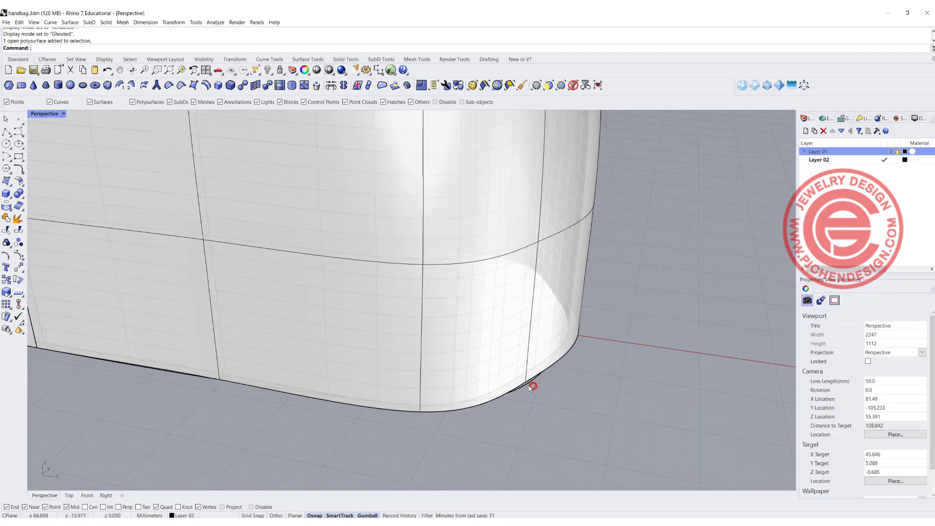
left_click(531, 387)
right_click_drag(531, 387, 408, 214)
left_click(268, 71)
Loft between the inner and outer bottom edges with the Normal style and no simplification, and join the loft to the bag body
right_click_drag(607, 370, 525, 305)
left_click(525, 305)
left_click(583, 310)
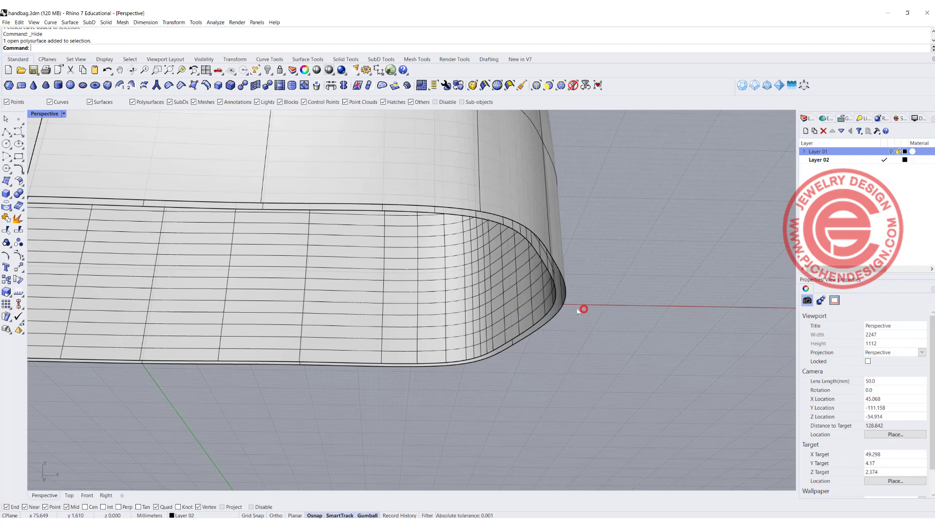
right_click_drag(74, 220, 448, 296)
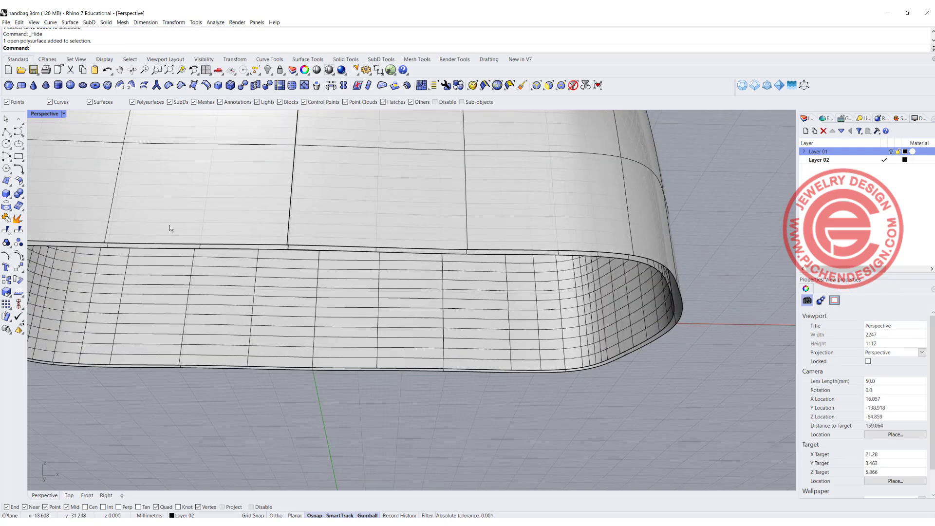
scroll(168, 230, "down", 4)
right_click_drag(188, 216, 189, 201)
left_click(54, 183)
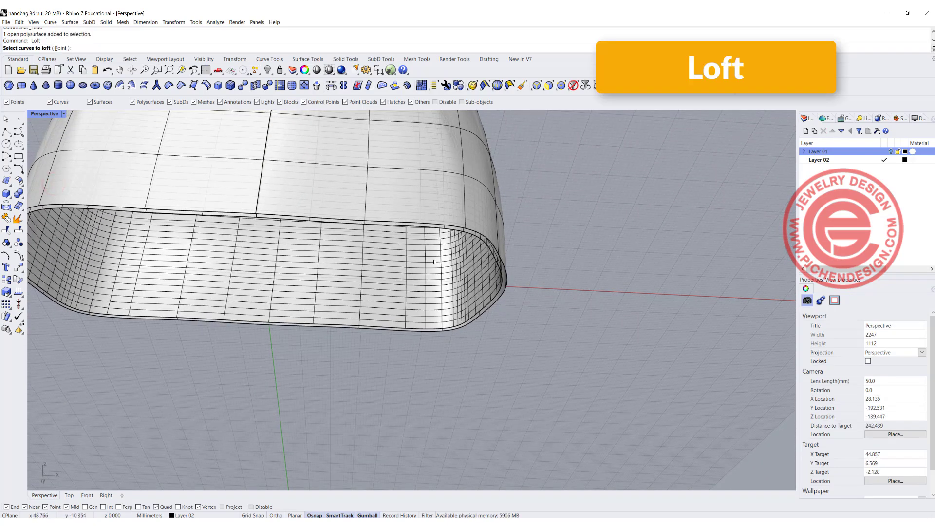
left_click(502, 275)
left_click(507, 274)
key("Return")
key("Return")
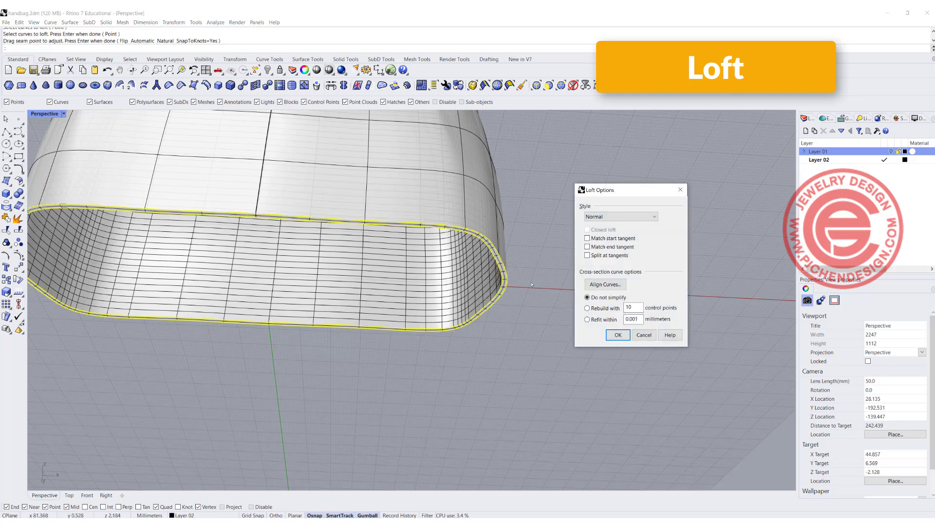
key("Return")
left_click_drag(510, 351, 351, 278)
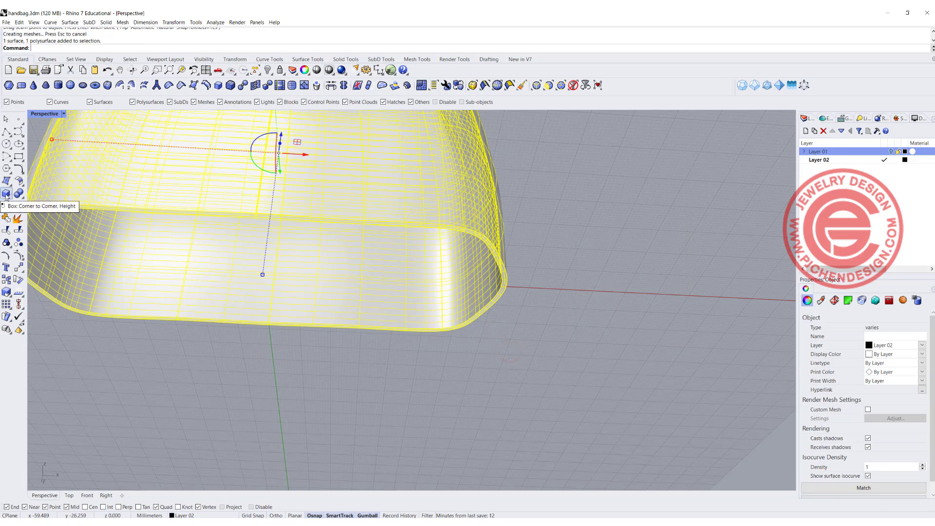
left_click(6, 218)
Duplicate the outer bottom edge of the bag as a closed curve with DupEdge
right_click_drag(525, 180, 502, 329)
scroll(502, 328, "up", 2)
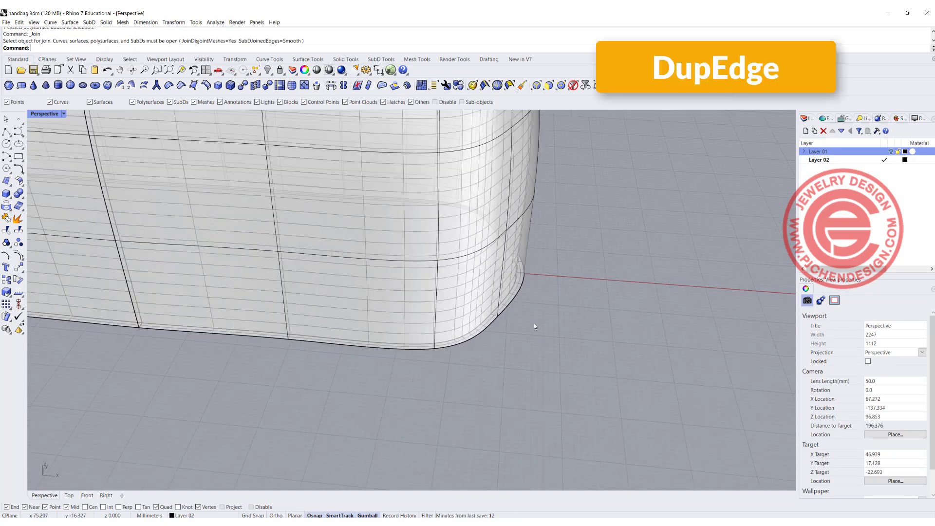
key("Return")
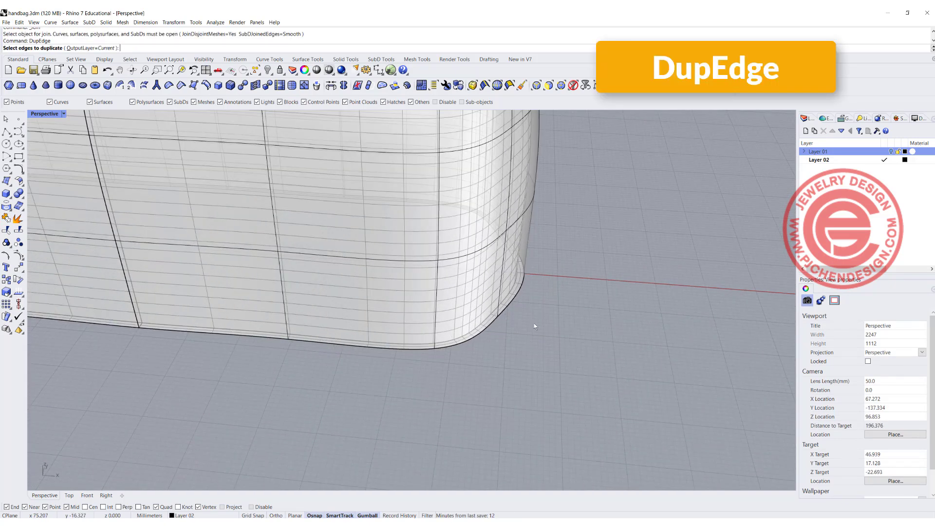
left_click(512, 302)
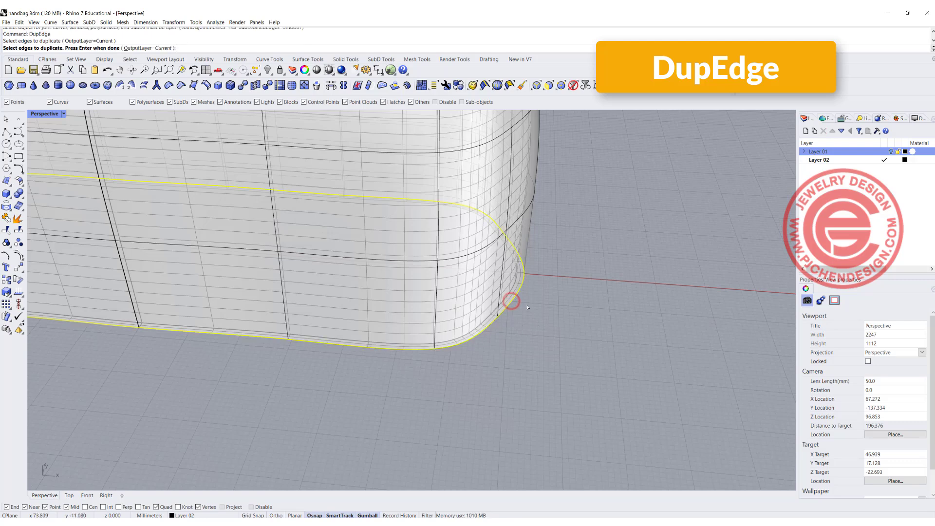
key("Return")
Extrude the duplicated bottom curve straight down 2.5 mm as a solid base plate under the bag
scroll(527, 306, "down", 5)
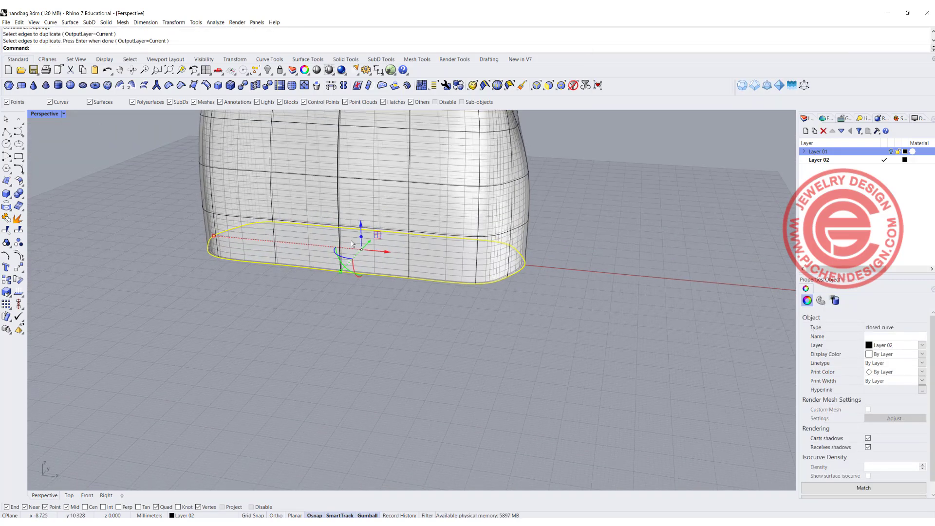
left_click(106, 23)
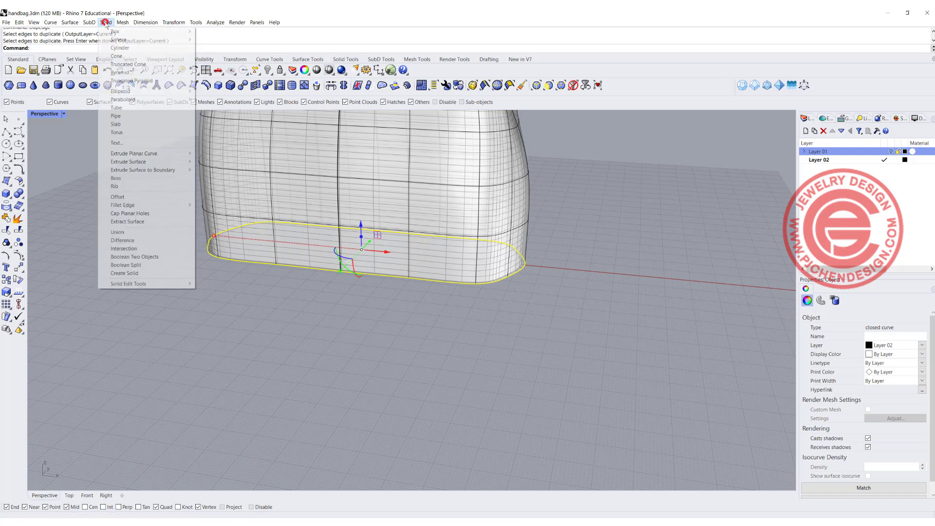
mouse_move(165, 156)
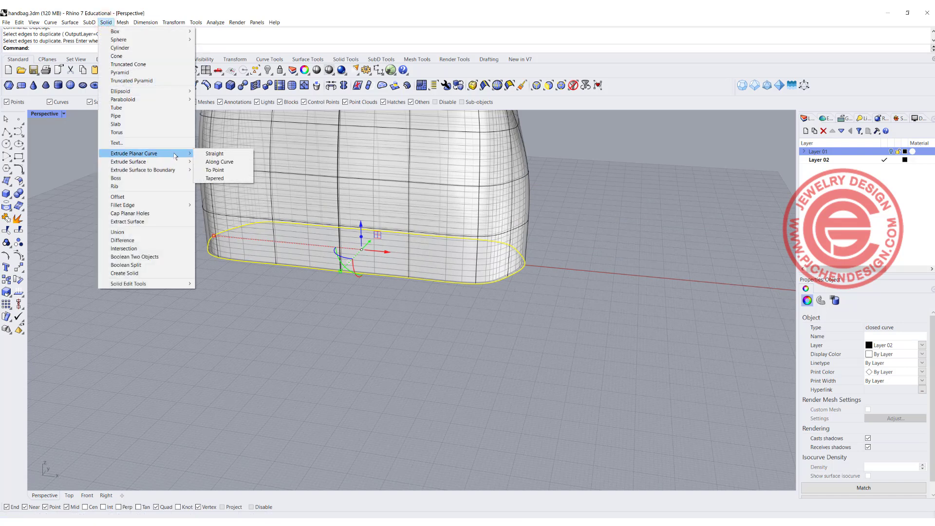
left_click(209, 154)
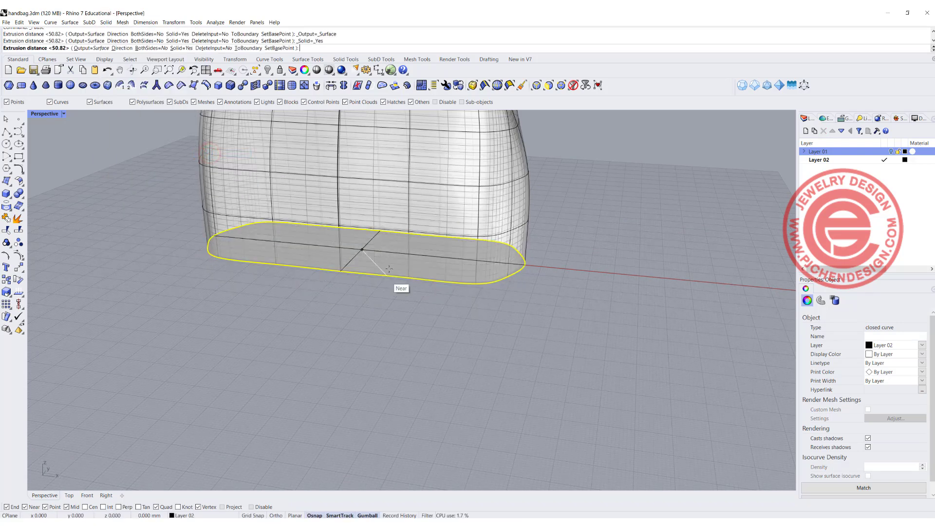
right_click_drag(405, 277, 423, 280)
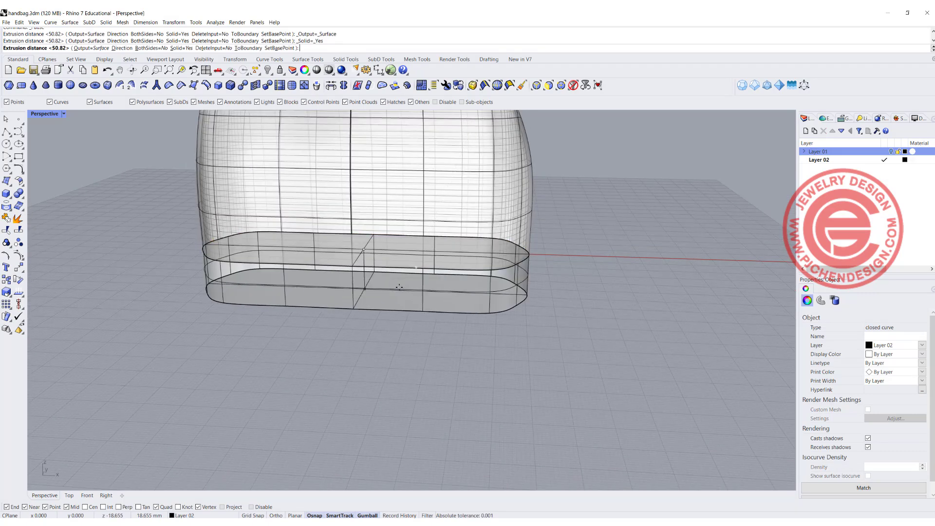
type("2.5")
key("Return")
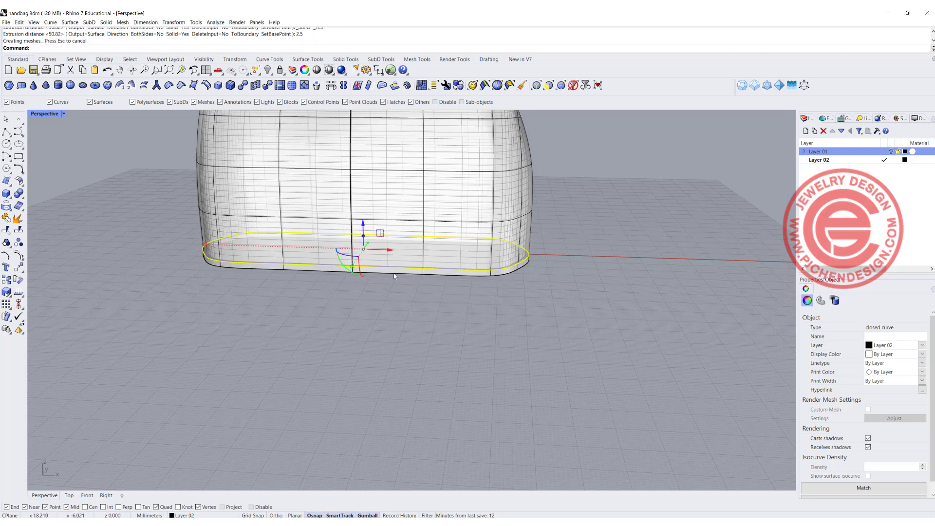
left_click(454, 313)
scroll(533, 260, "up", 5)
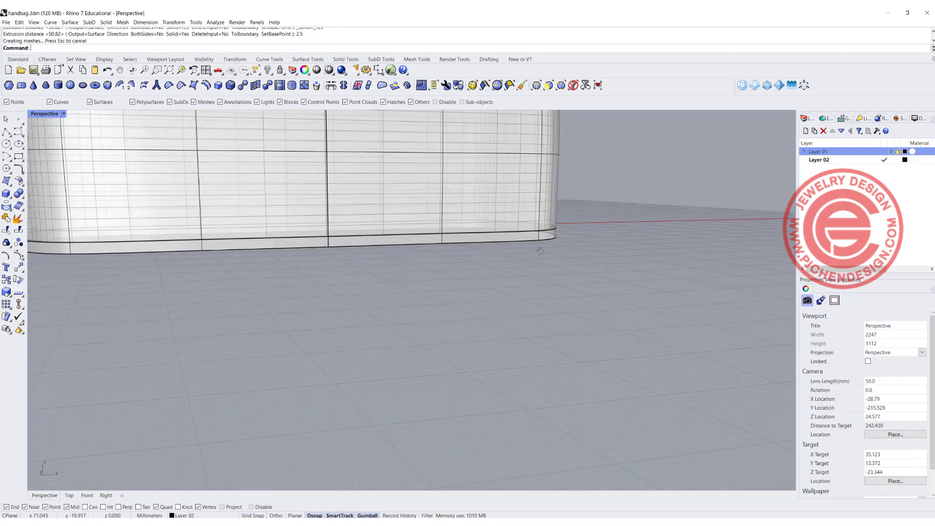
Inspect the joint between the base plate and the bag in Rendered display mode, and return the viewport to Ghosted
left_click(63, 114)
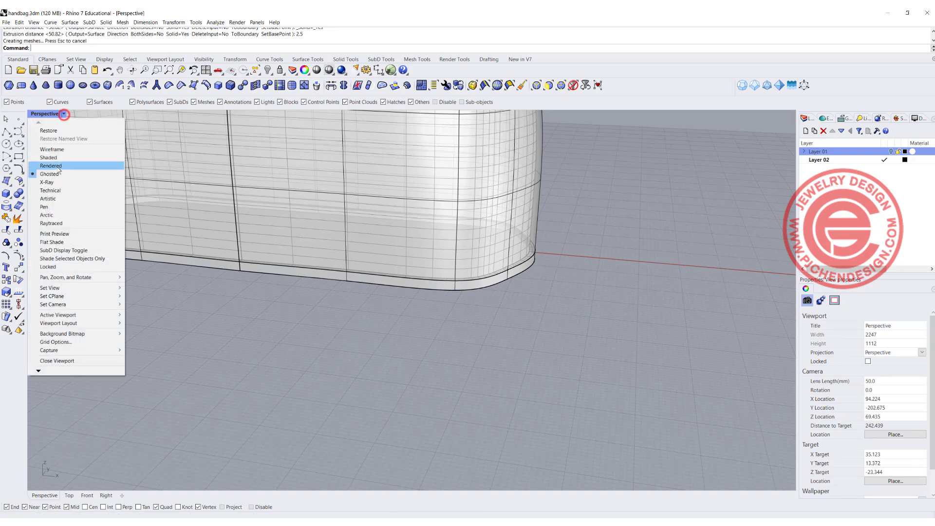
left_click(57, 165)
right_click_drag(538, 262, 459, 262)
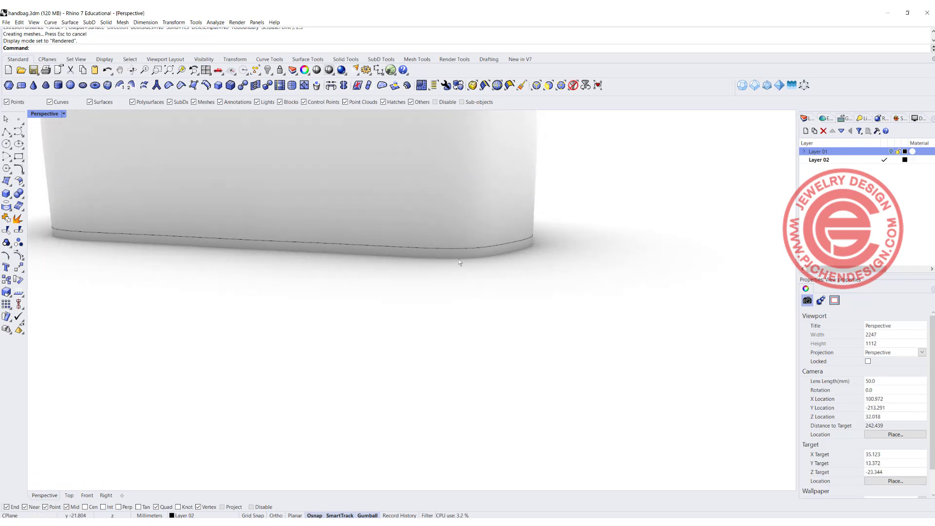
left_click(64, 113)
left_click(57, 174)
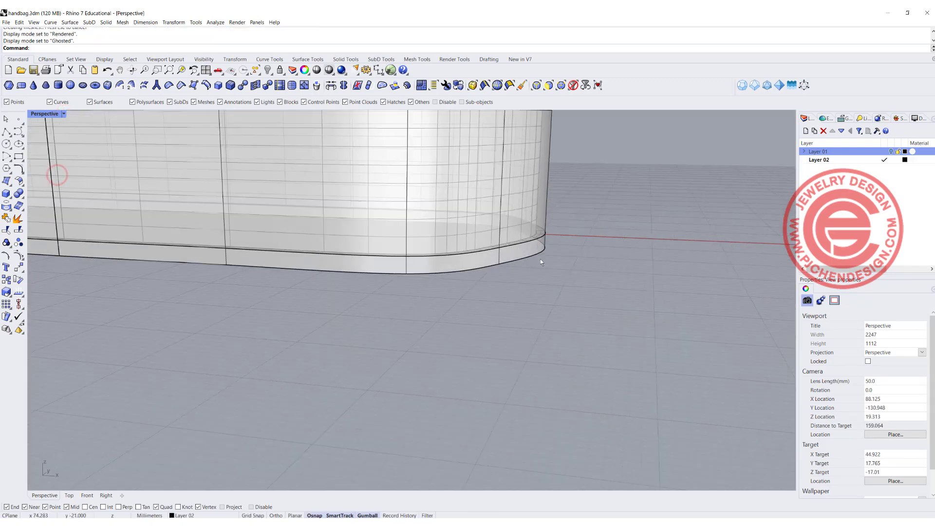
Fillet the upper and lower edges of the extruded base plate with a 0.35 mm radius, selecting them as chained edges
scroll(540, 258, "up", 5)
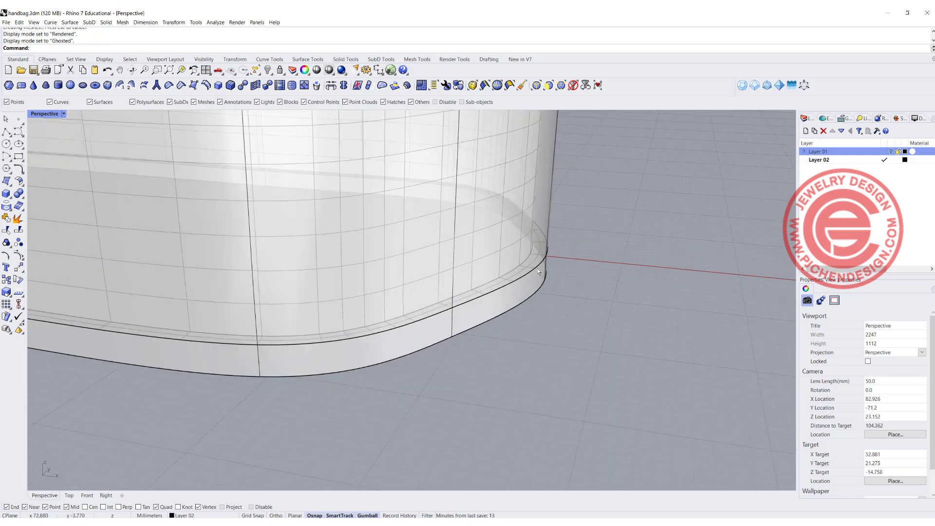
left_click(20, 193)
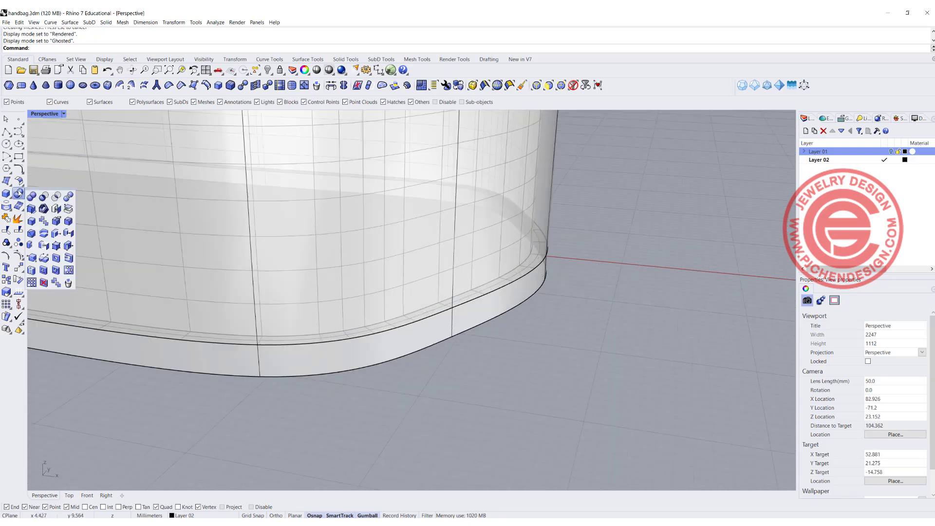
left_click(69, 222)
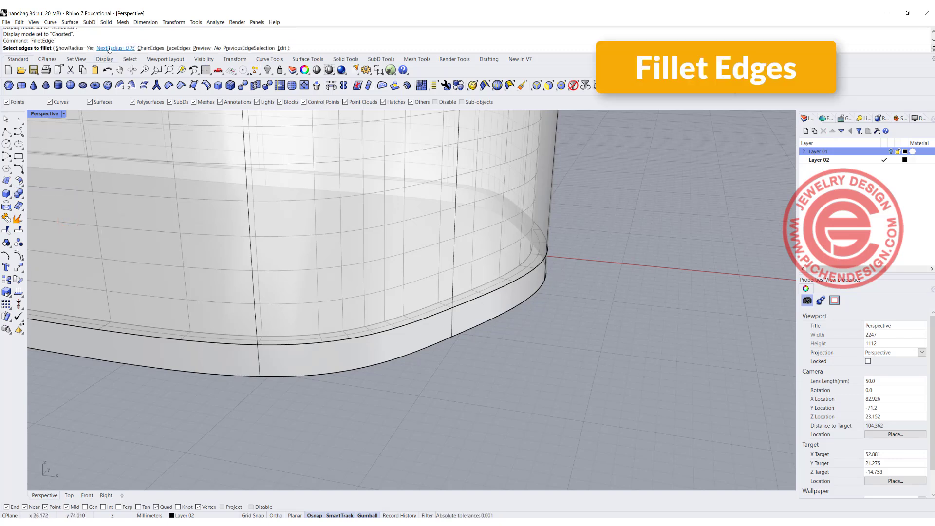
left_click(146, 48)
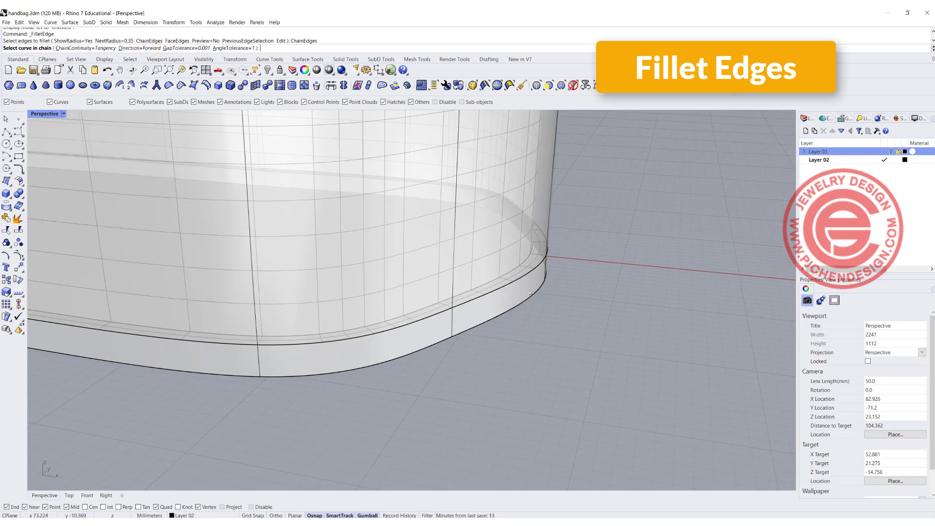
left_click(527, 275)
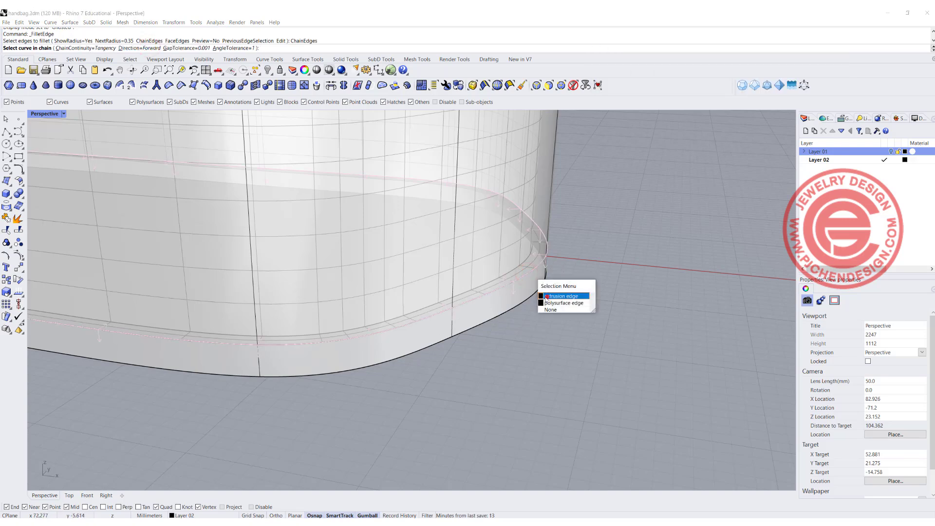
left_click(542, 297)
left_click(534, 298)
scroll(534, 298, "up", 2)
key("Return")
right_click(531, 270)
right_click(531, 270)
right_click(533, 298)
left_click(529, 306)
right_click(529, 306)
right_click(530, 308)
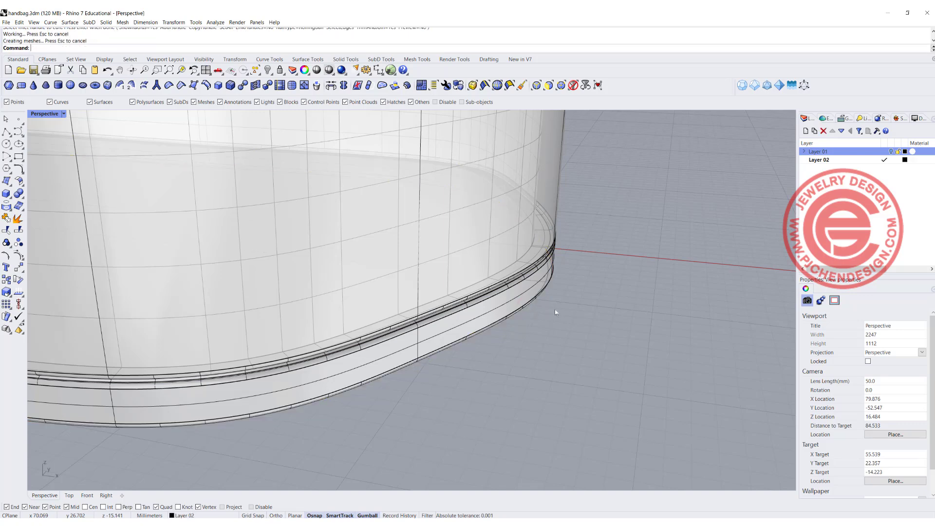
Check the filleted base plate in Rendered mode, and undo its fillet and extrusion, returning the viewport to Ghosted
scroll(559, 310, "down", 4)
left_click(64, 114)
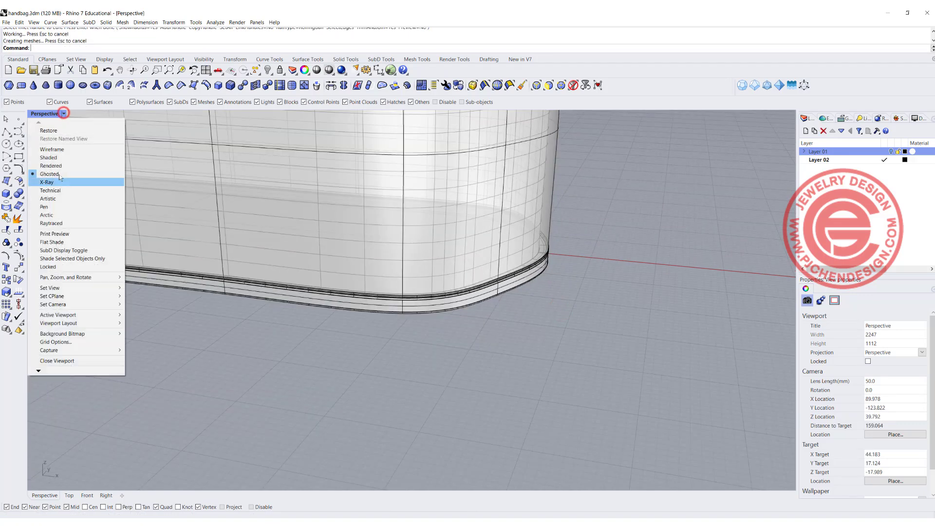
left_click(63, 168)
right_click_drag(554, 275, 595, 282)
key("ctrl+z")
left_click(64, 114)
left_click(61, 173)
Create a planar surface from the closed bottom curve, and place a copy of it a short distance straight below
right_click_drag(535, 285, 532, 258)
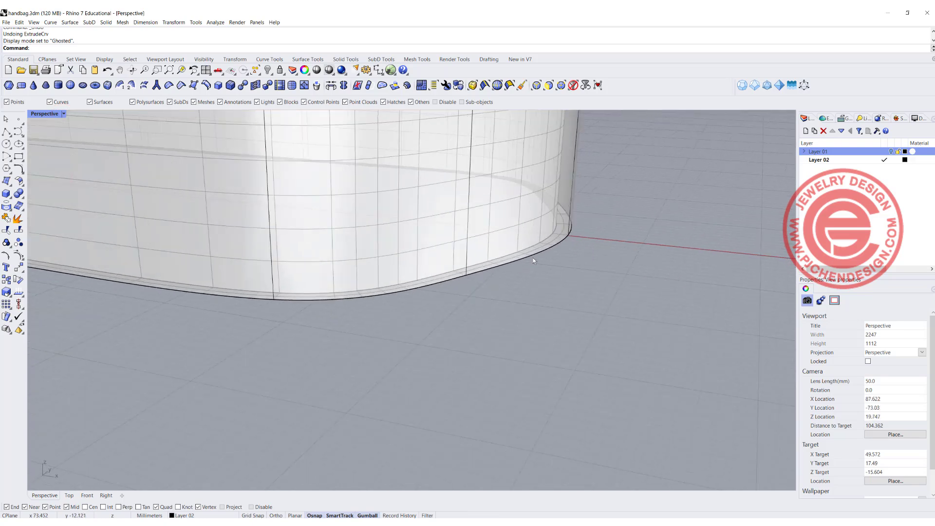
left_click(548, 250)
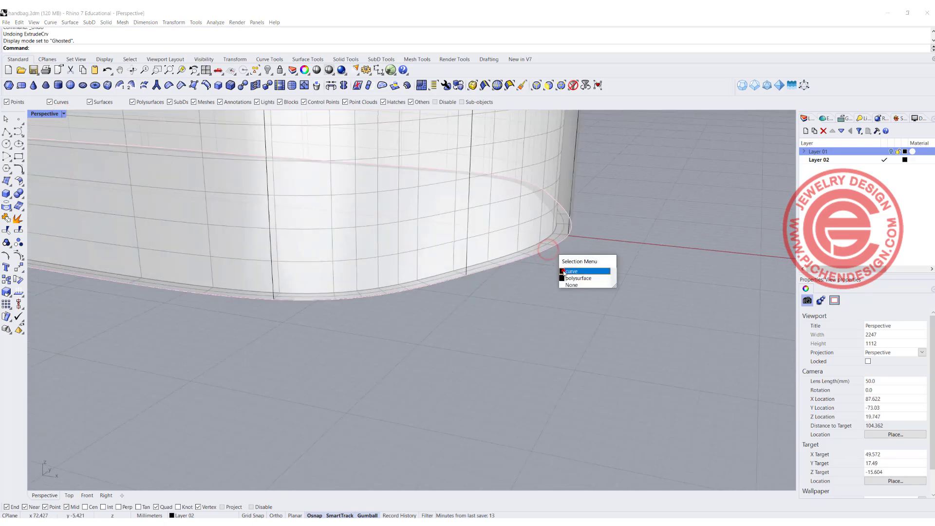
left_click(569, 271)
left_click(7, 194)
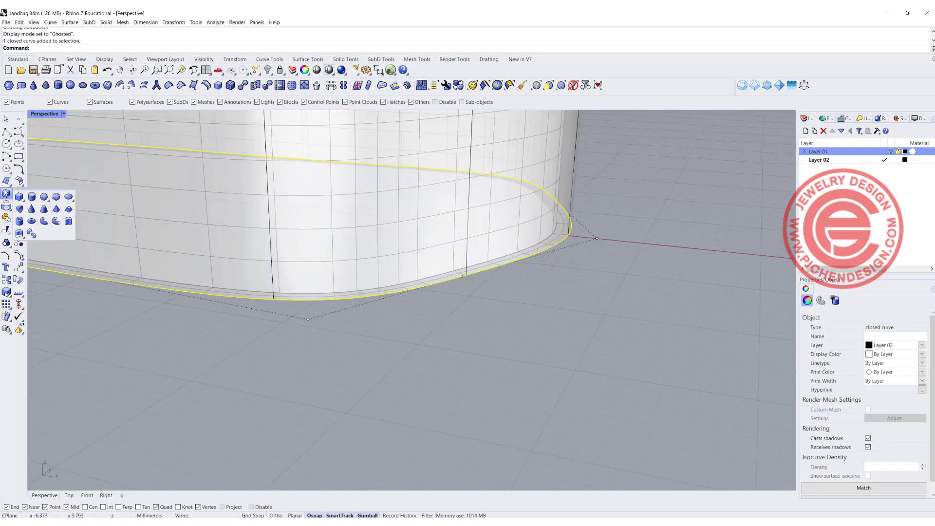
left_click(6, 182)
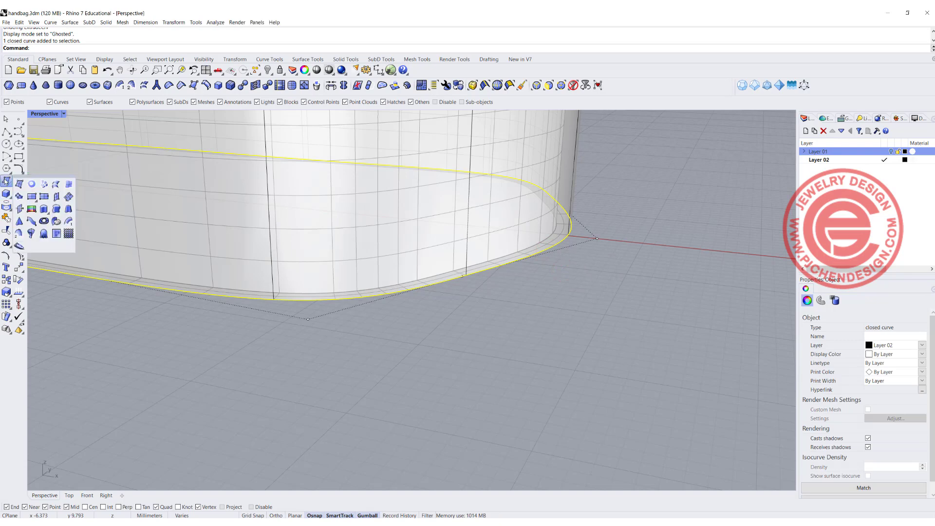
left_click(32, 185)
right_click_drag(600, 284, 308, 215)
left_click_drag(305, 200, 307, 195)
left_click(587, 295)
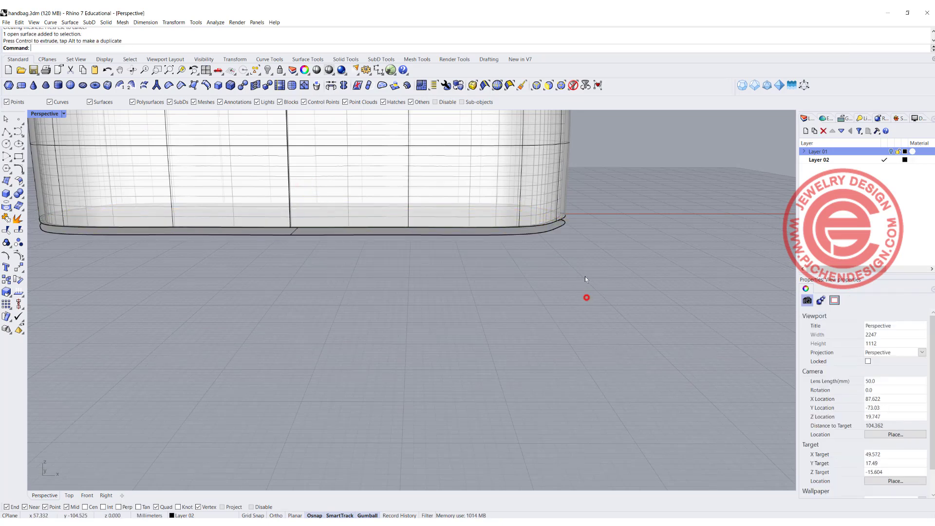
Blend the chained edges of the two planar base surfaces with curvature continuity, locking both bulge values together at 0.423
left_click(24, 182)
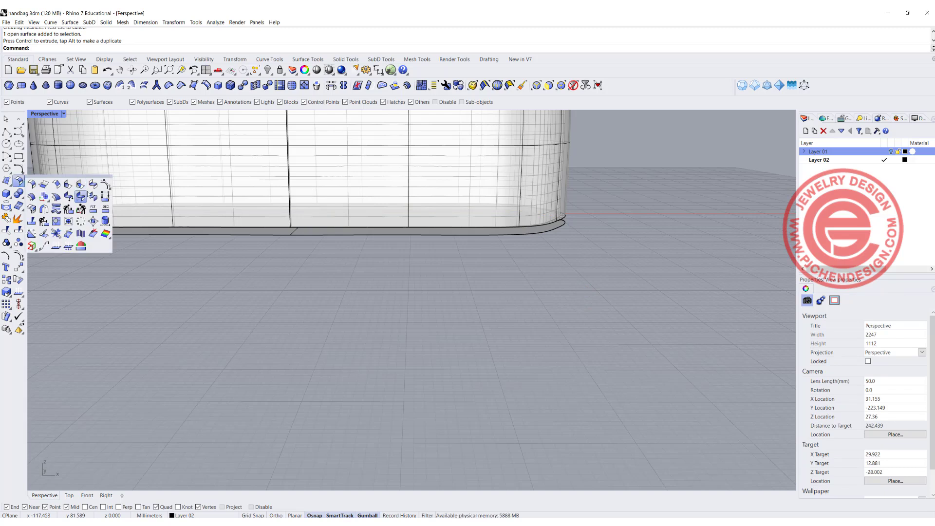
left_click(90, 182)
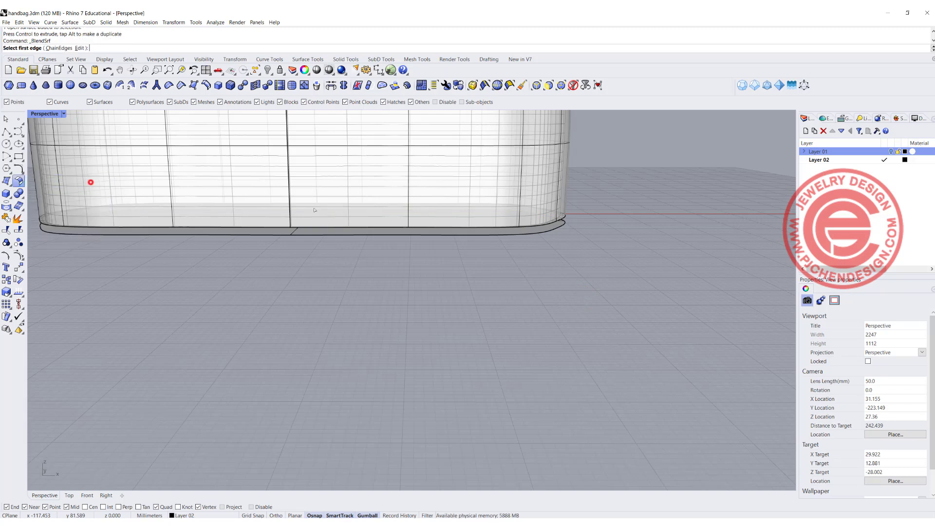
left_click(59, 48)
left_click(564, 216)
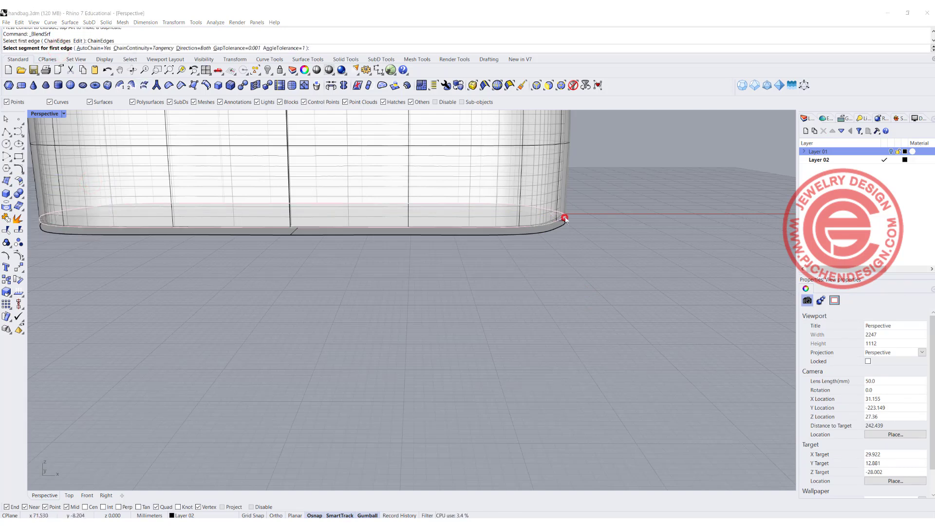
left_click(580, 239)
left_click(573, 234)
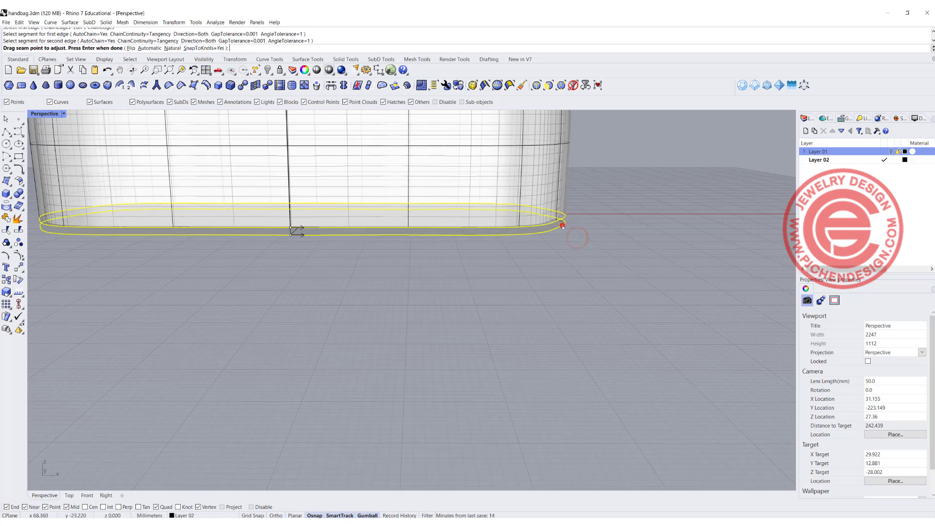
key("Return")
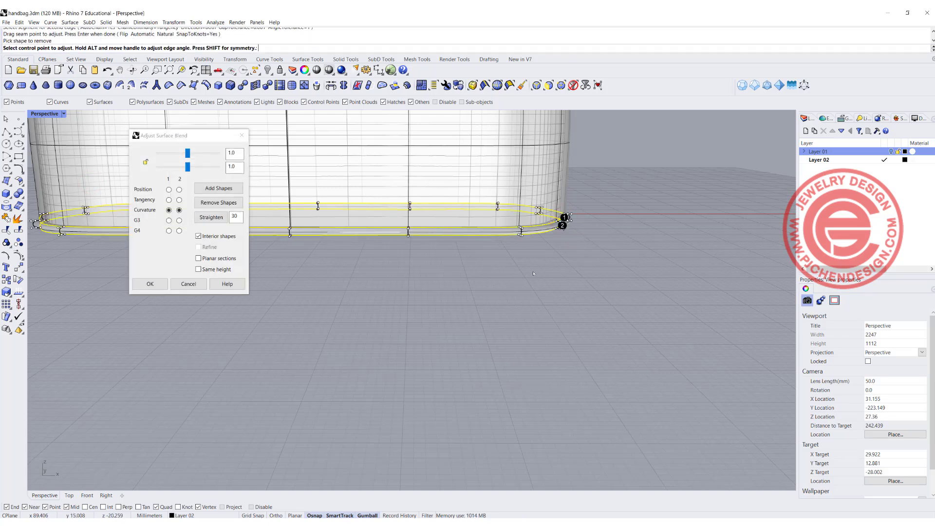
left_click(144, 162)
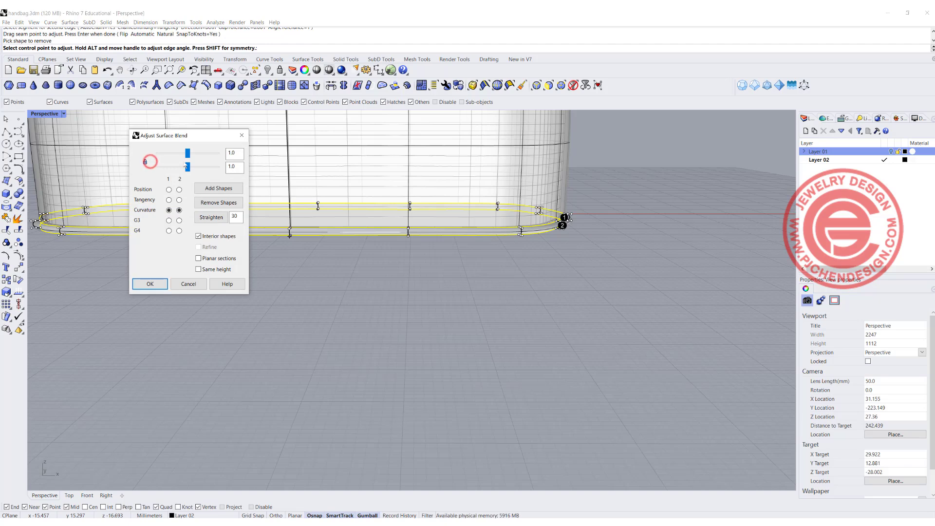
left_click_drag(188, 167, 167, 166)
left_click_drag(166, 167, 170, 167)
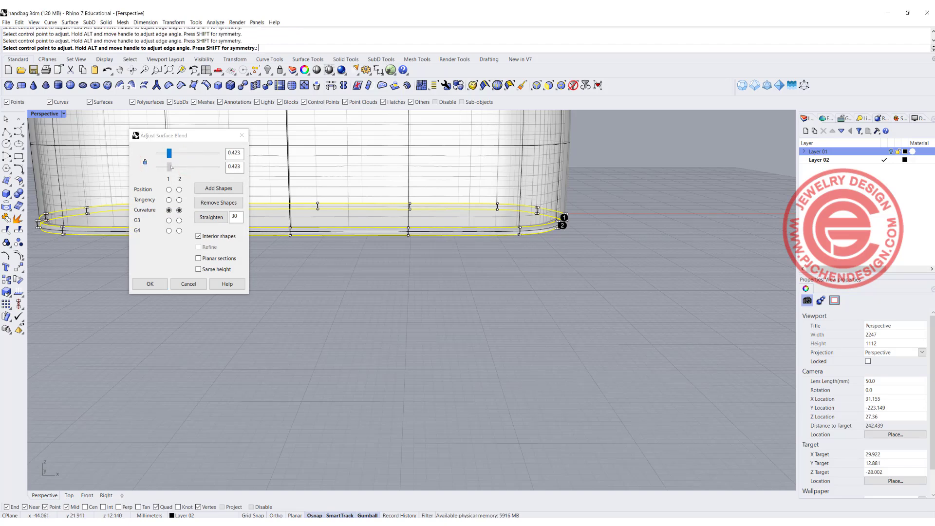
left_click(150, 284)
Select everything except the bag body, and join the two planar surfaces and the blend into one solid base
right_click_drag(615, 293, 557, 264)
left_click(471, 258)
key("ctrl+i")
left_click(13, 222)
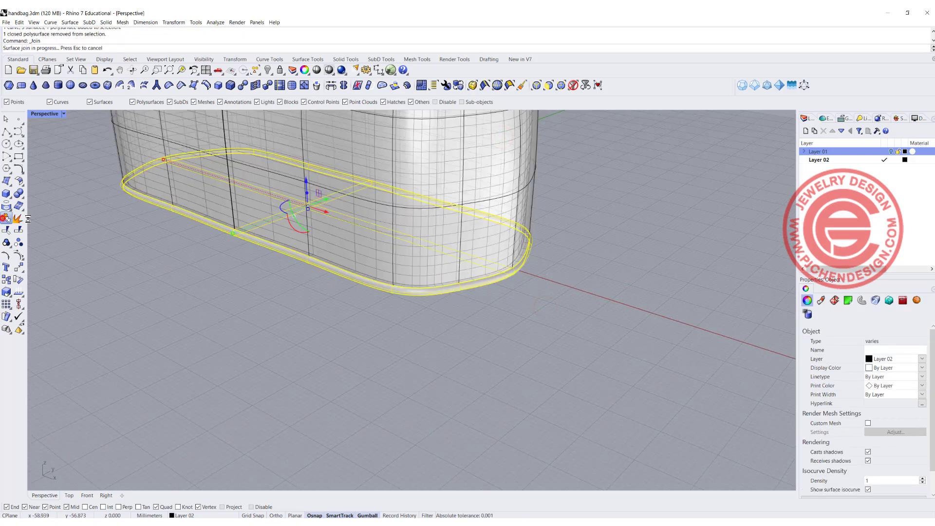
Set the display color of the joined base and its curve to Green
left_click(924, 370)
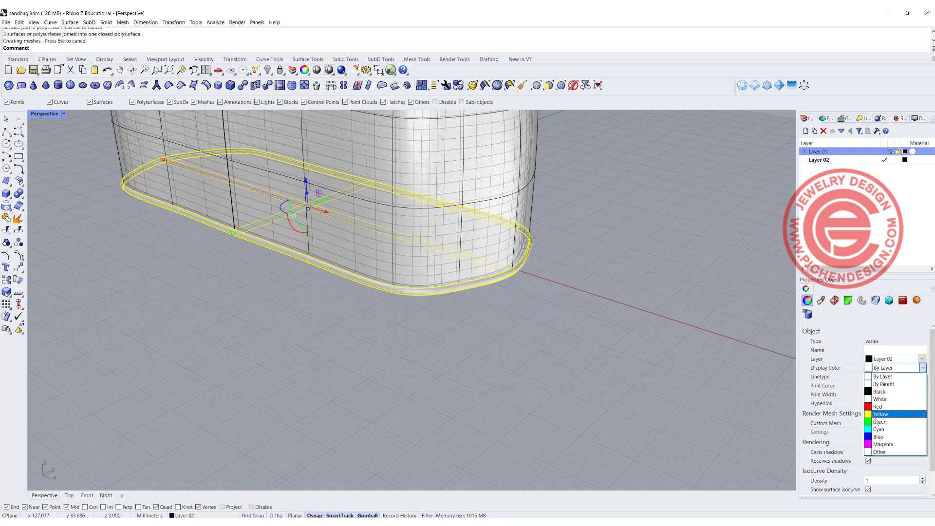
left_click(877, 419)
left_click(670, 345)
scroll(536, 283, "down", 4)
right_click_drag(521, 307, 504, 252)
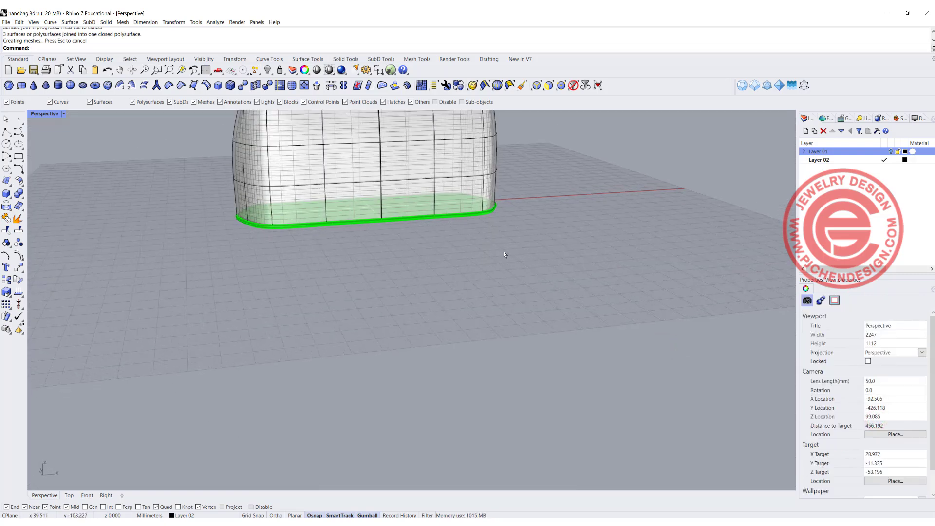
right_click_drag(424, 188, 325, 173)
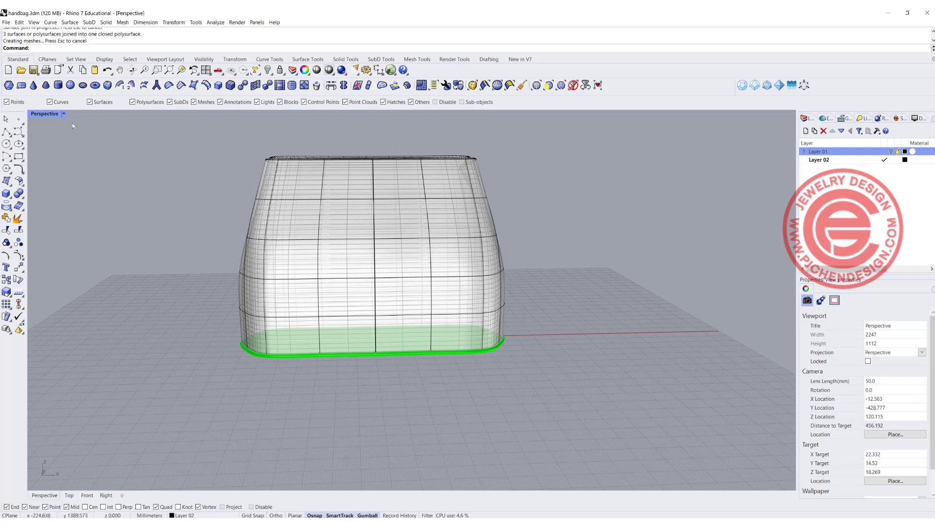
In the Front view, draw a short, steep, slightly slanted line above the bag's rim, to the left of the vertical centerline
double_click(40, 114)
double_click(39, 305)
scroll(358, 275, "down", 6)
right_click_drag(491, 281, 381, 271)
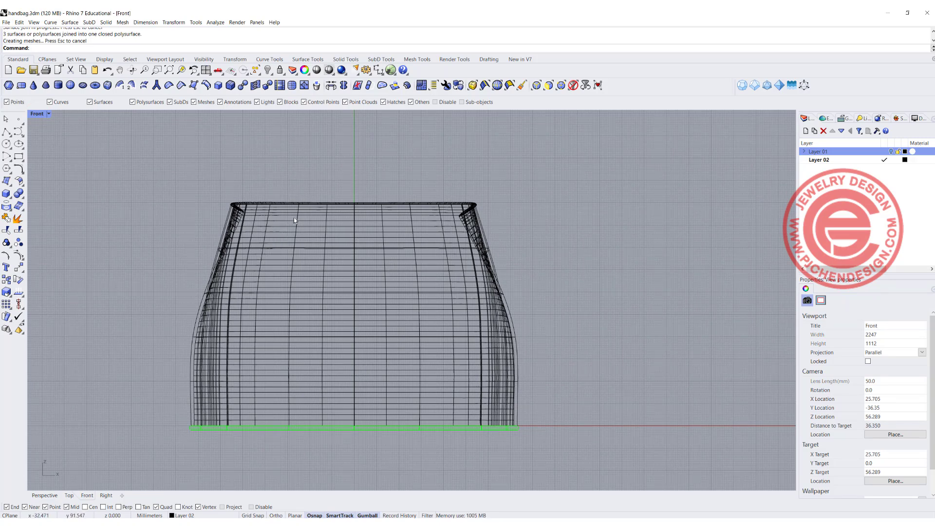
right_click_drag(295, 201, 281, 249)
scroll(281, 248, "up", 2)
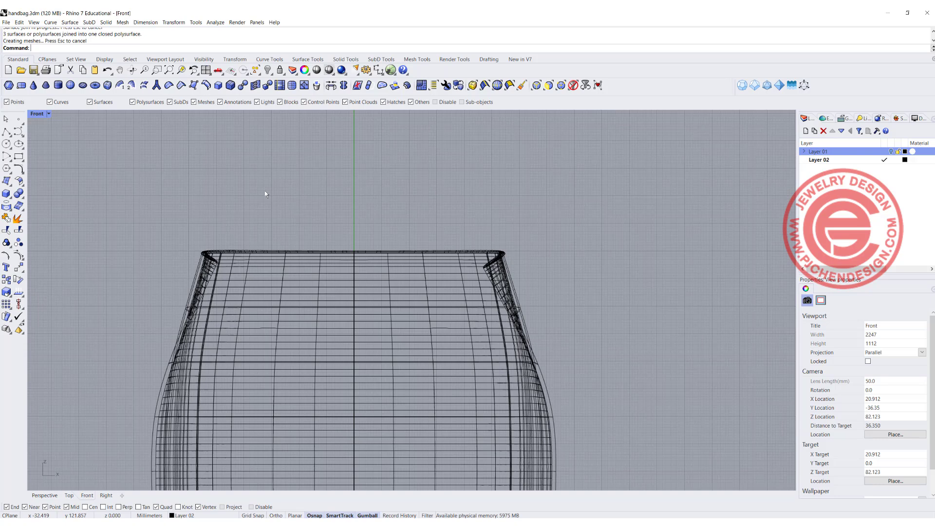
scroll(277, 180, "down", 2)
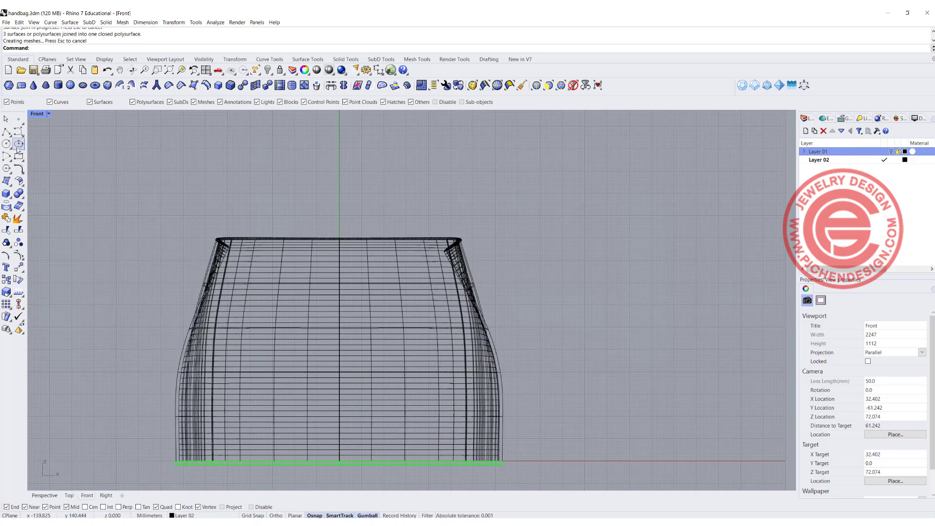
left_click(256, 148)
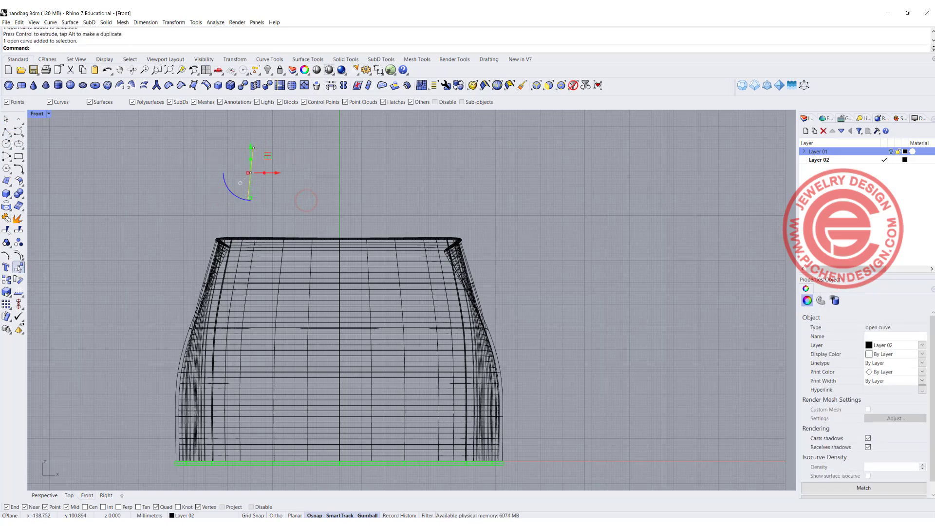
Mirror the slanted line across a nearly vertical axis just to its right, and shift the copy slightly toward the original
left_click(20, 269)
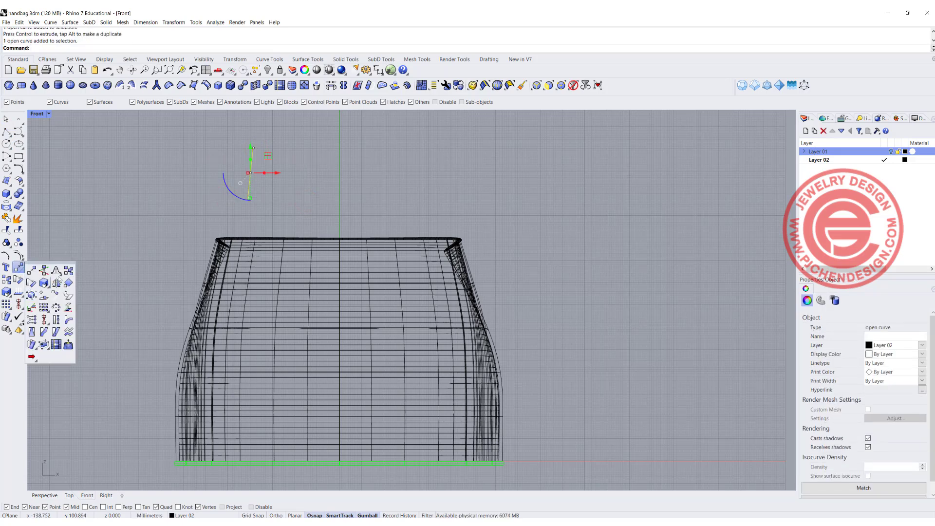
left_click(57, 282)
left_click(271, 144)
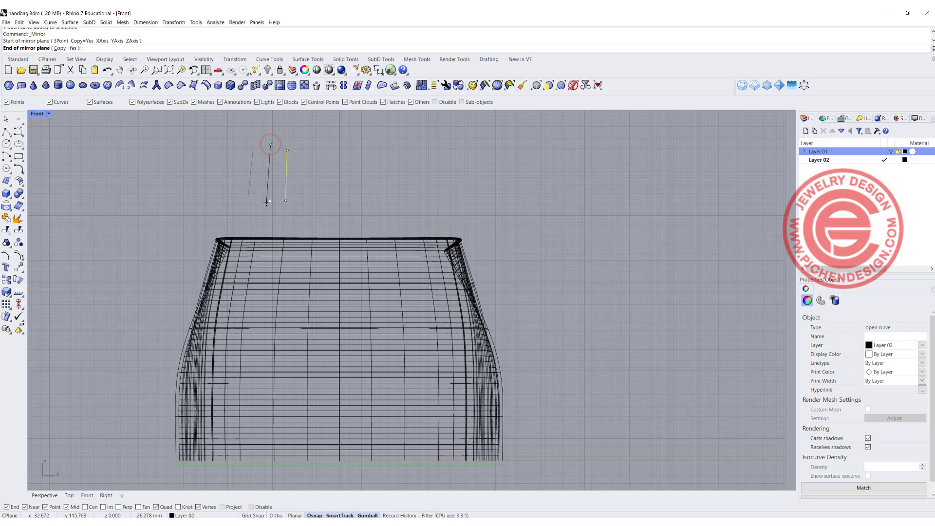
left_click(271, 206)
scroll(272, 154, "up", 3)
left_click(299, 165)
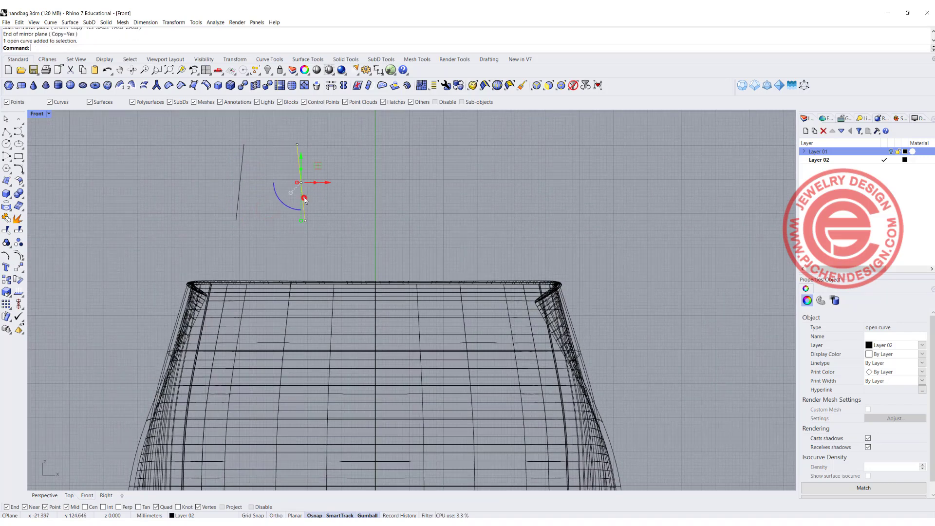
left_click_drag(327, 183, 323, 183)
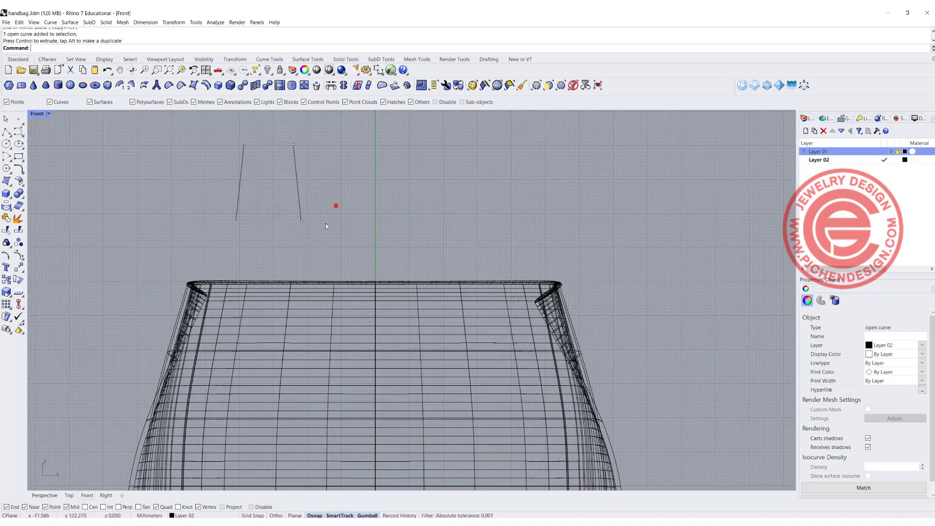
left_click(320, 226)
Blend the upper ends of the two slanted lines with tangency continuity, shortening both handles symmetrically for a flatter arch
scroll(321, 226, "down", 2)
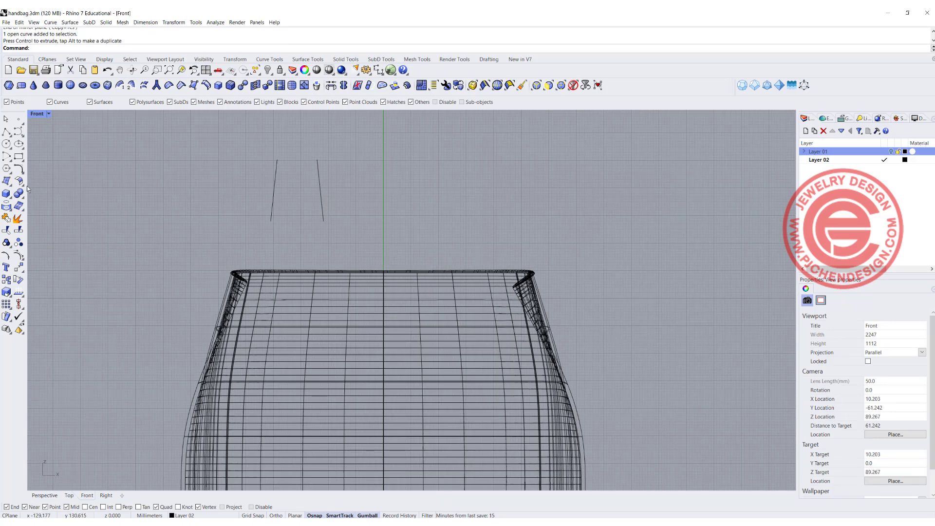
left_click(21, 171)
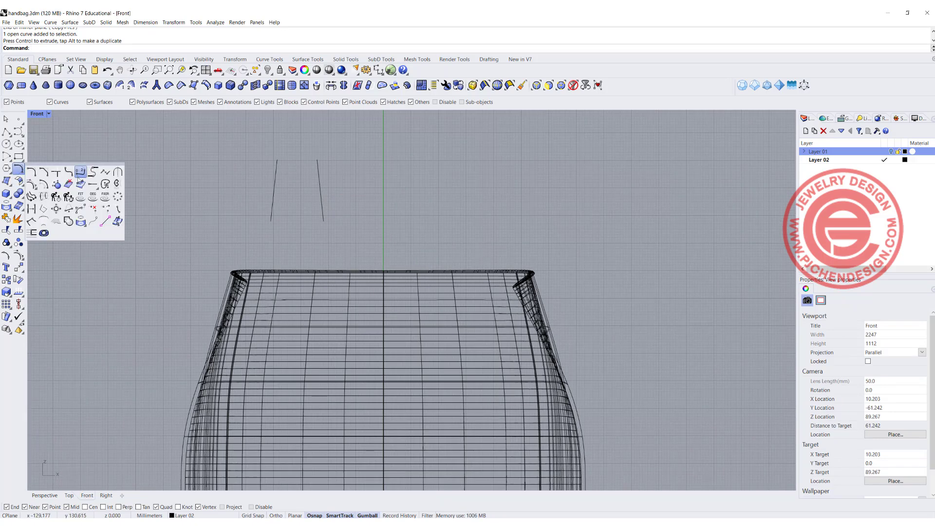
left_click(80, 173)
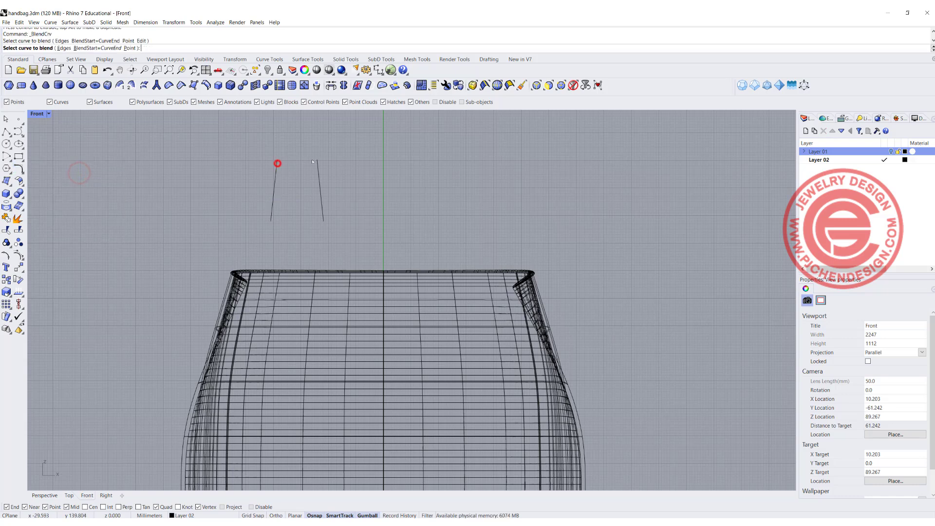
left_click(277, 164)
left_click(316, 159)
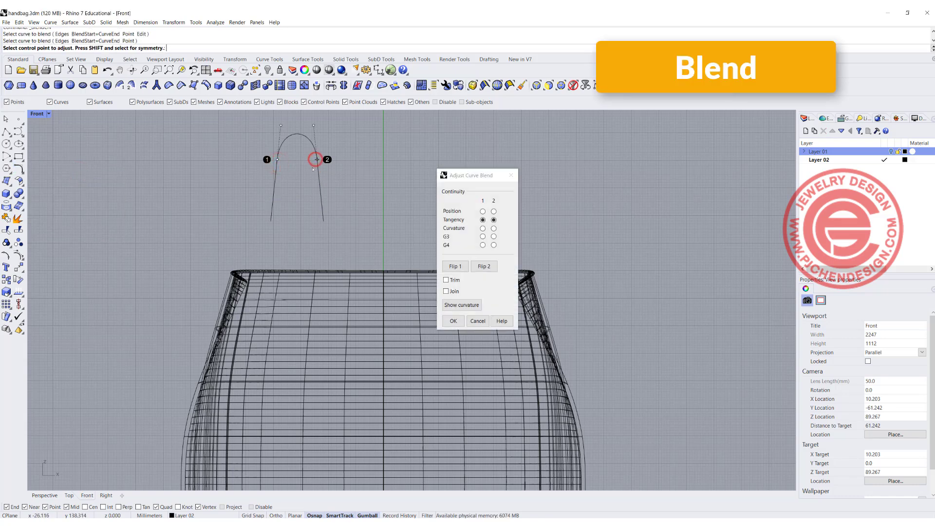
left_click(314, 126)
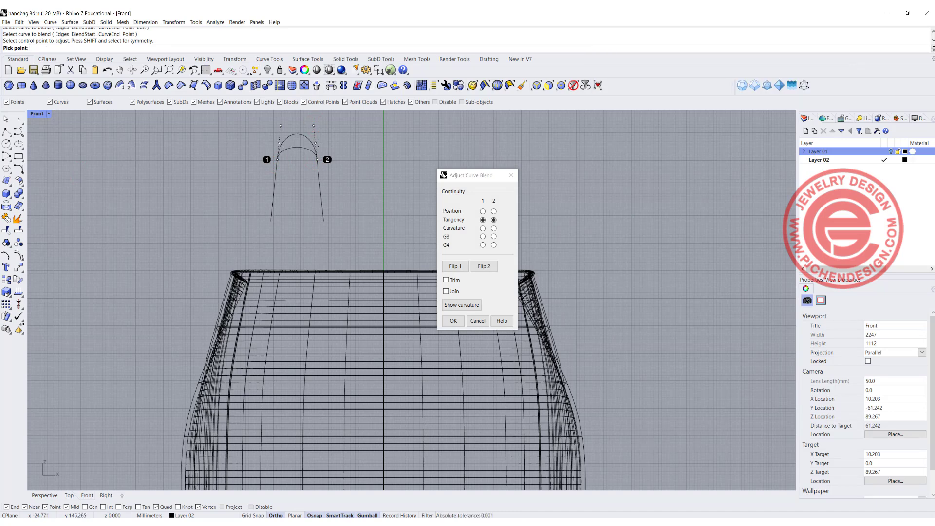
left_click(316, 143)
left_click(453, 321)
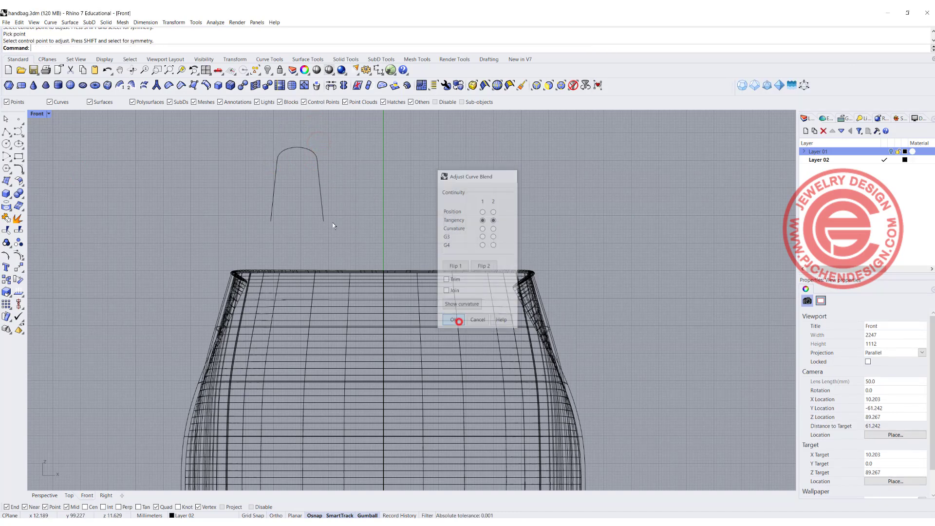
Blend the lower ends of the two slanted lines with tangency continuity, shortening both handles symmetrically to flatten the bottom curve
key("Return")
left_click(270, 221)
left_click(323, 221)
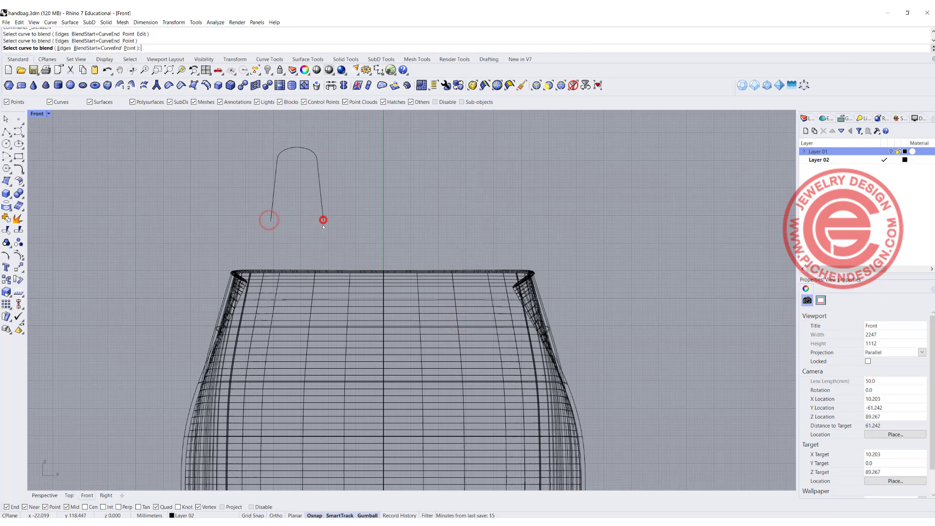
left_click(329, 267)
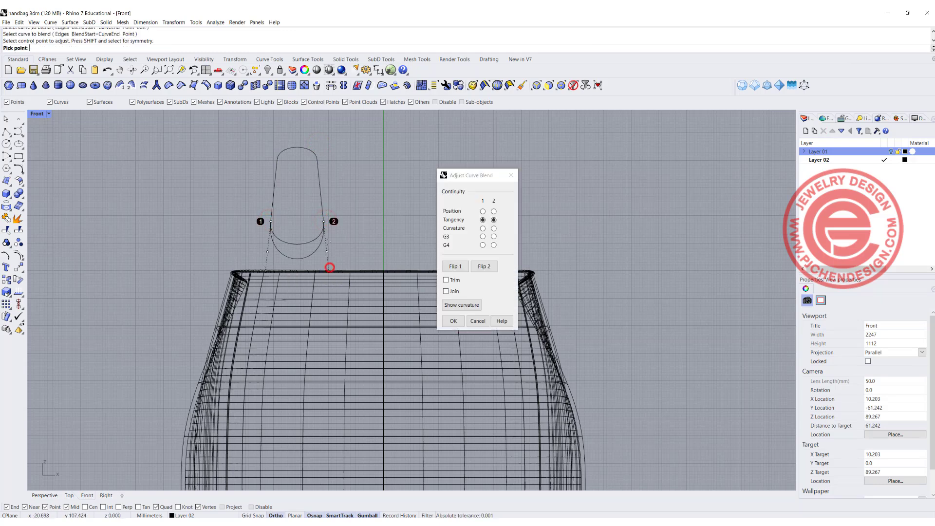
left_click(327, 238)
left_click(458, 321)
Join the two slanted lines and both blend curves into one closed tab outline
left_click_drag(375, 209, 215, 122)
left_click(5, 217)
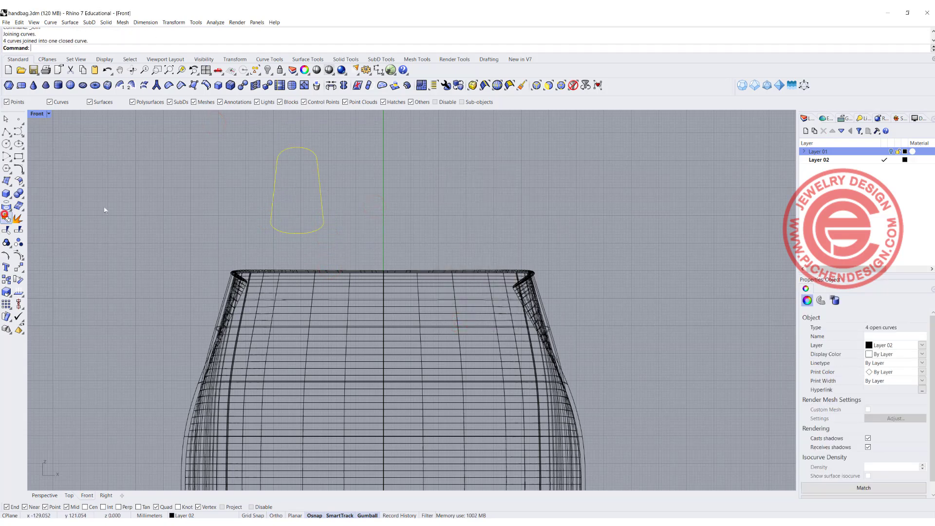
left_click(347, 194)
Move the closed tab outline straight down onto the upper left part of the bag, just below the rim
scroll(349, 205, "down", 2)
left_click(361, 212)
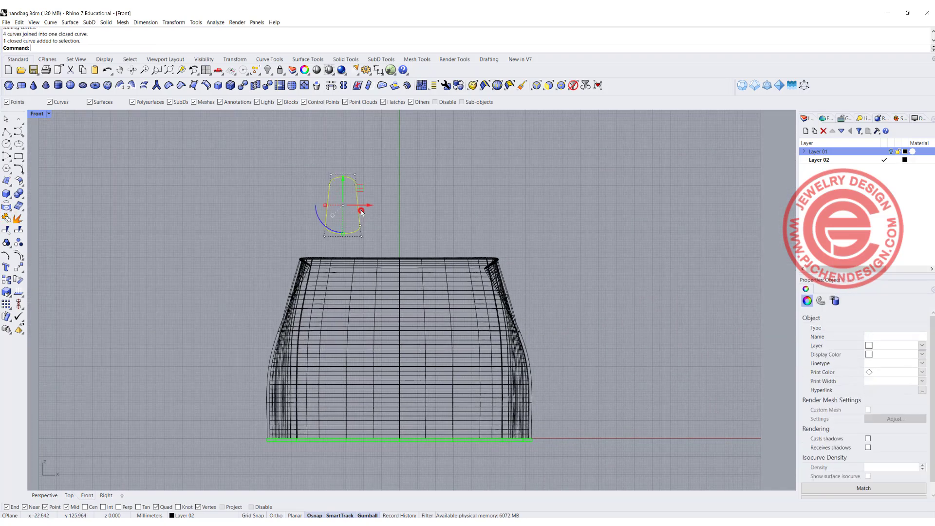
right_click_drag(366, 205, 320, 189)
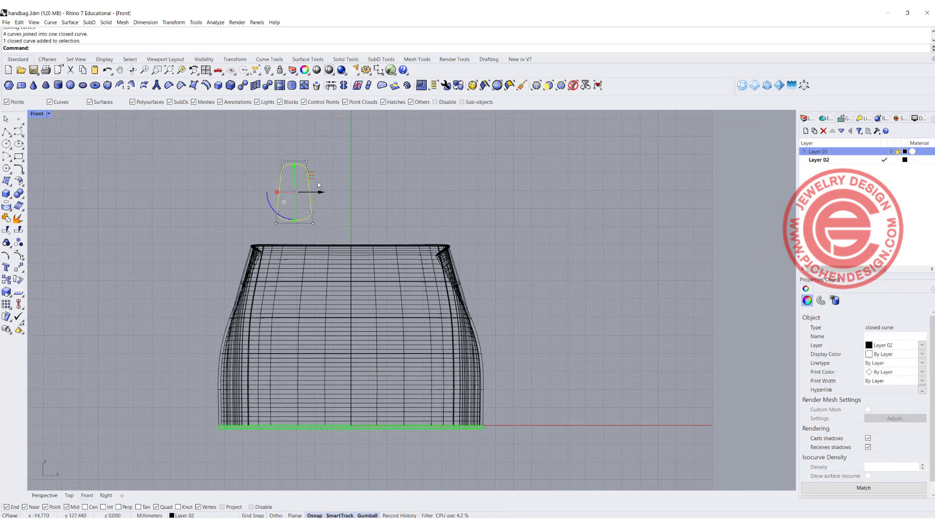
left_click_drag(311, 174, 313, 276)
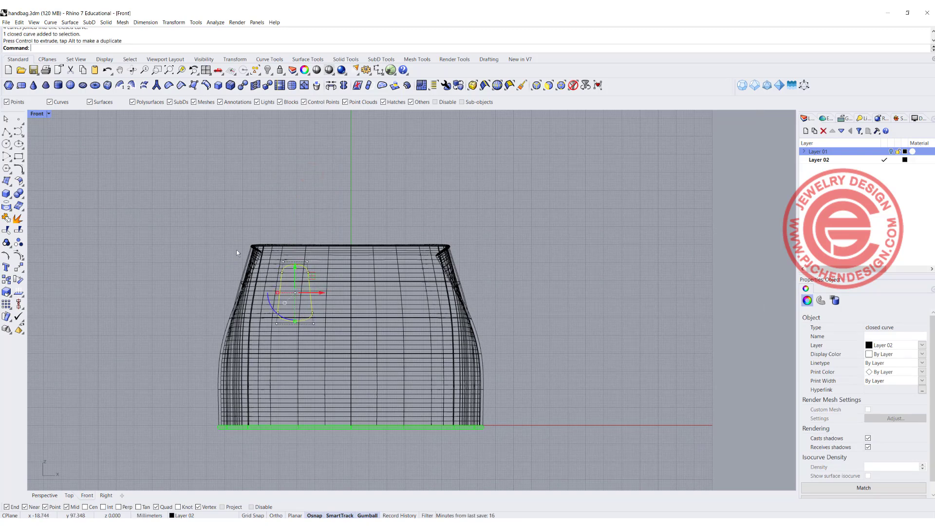
Mirror the tab outline across the bag's vertical centerline, keeping the original
left_click(20, 269)
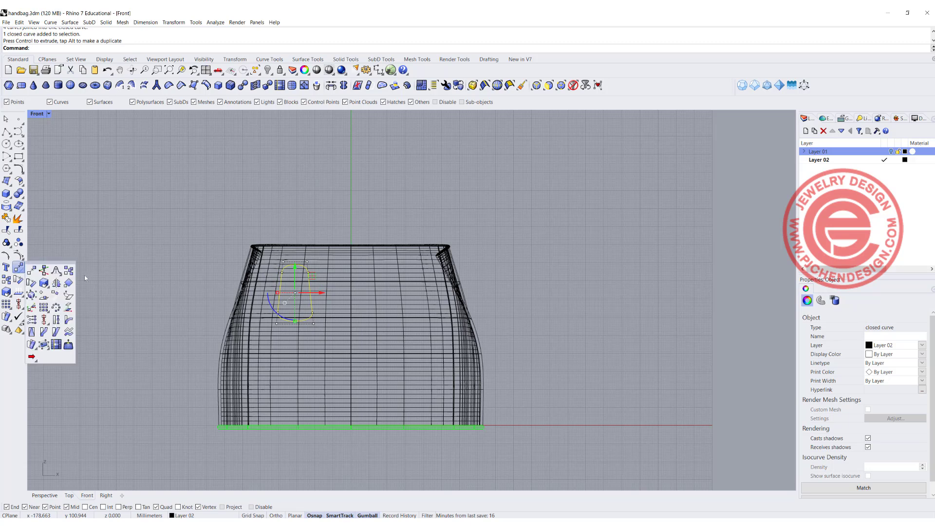
left_click(56, 282)
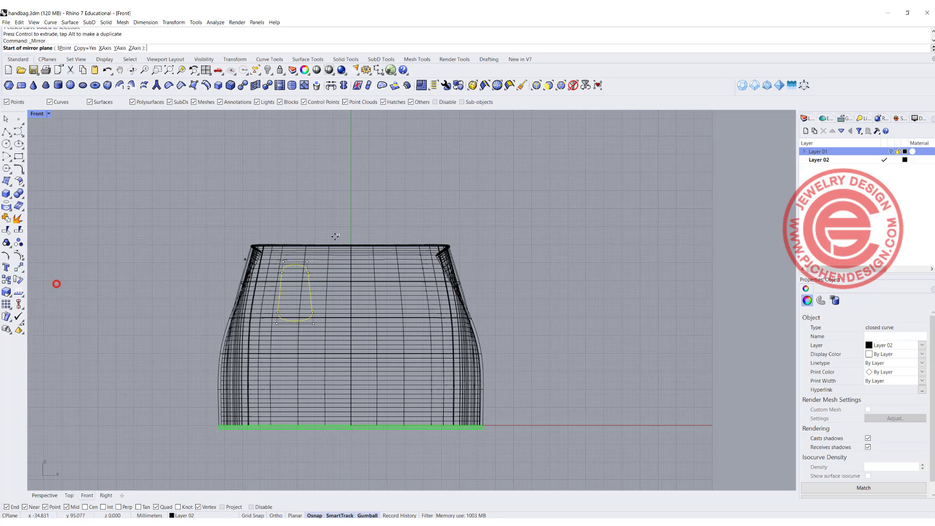
left_click(352, 257)
left_click(352, 197)
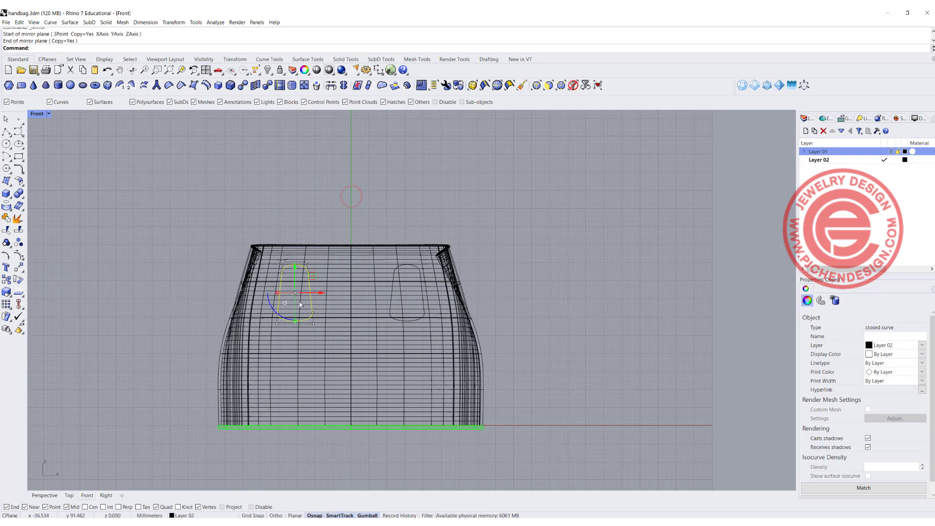
Rotate the left tab outline slightly clockwise so its inner edge is vertical, and delete the unrotated copy on the right
scroll(306, 289, "up", 2)
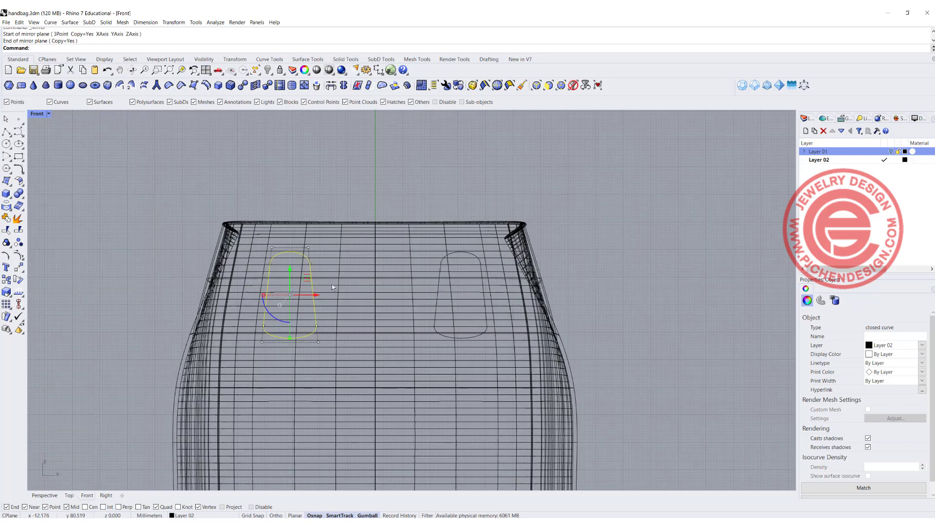
left_click_drag(281, 321, 279, 320)
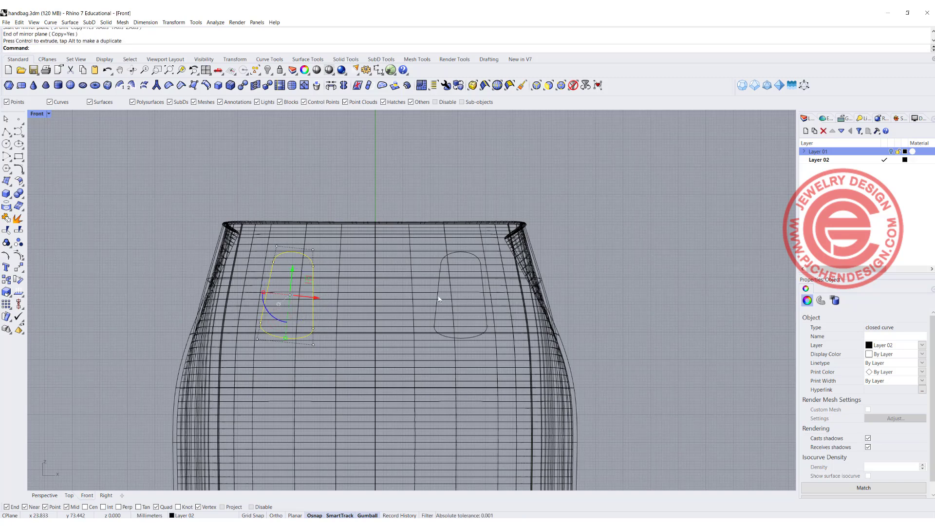
left_click(436, 298)
key("Delete")
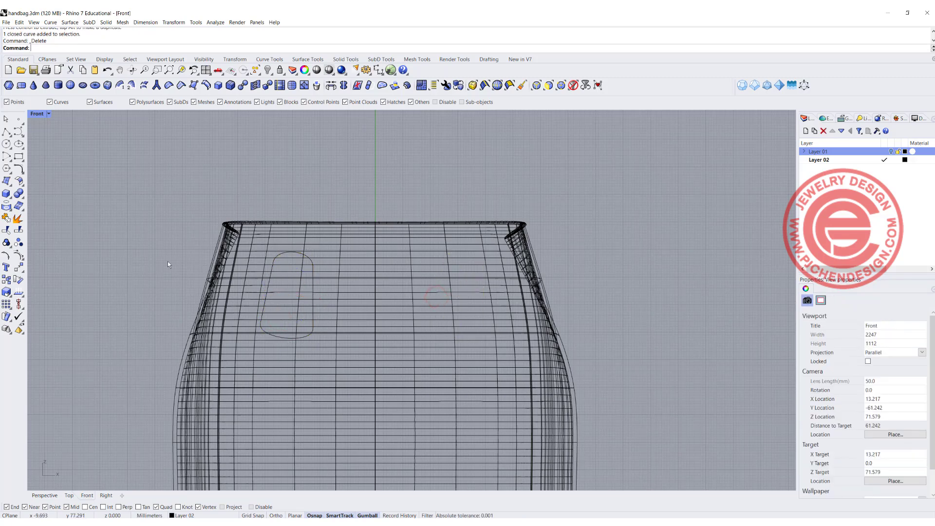
Mirror the tilted tab outline across the bag's vertical centerline to the right side, keeping the original
left_click(19, 267)
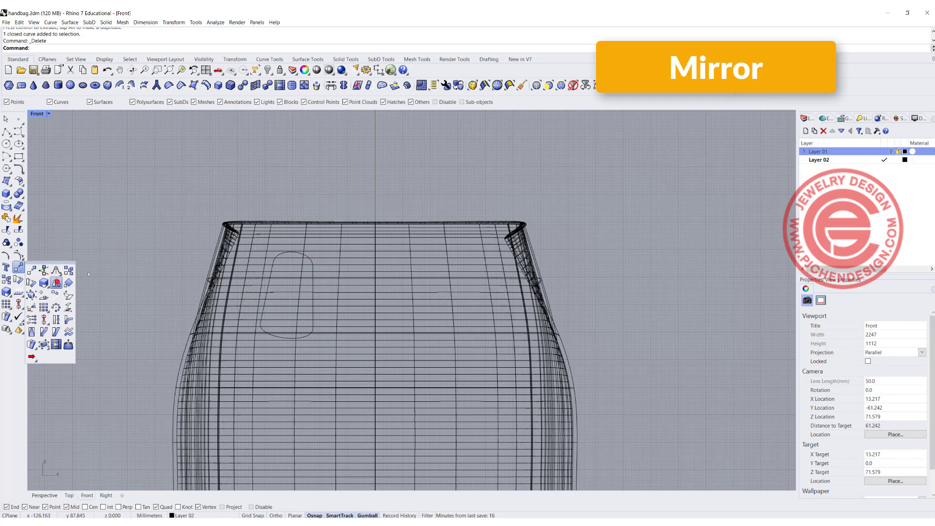
left_click(57, 282)
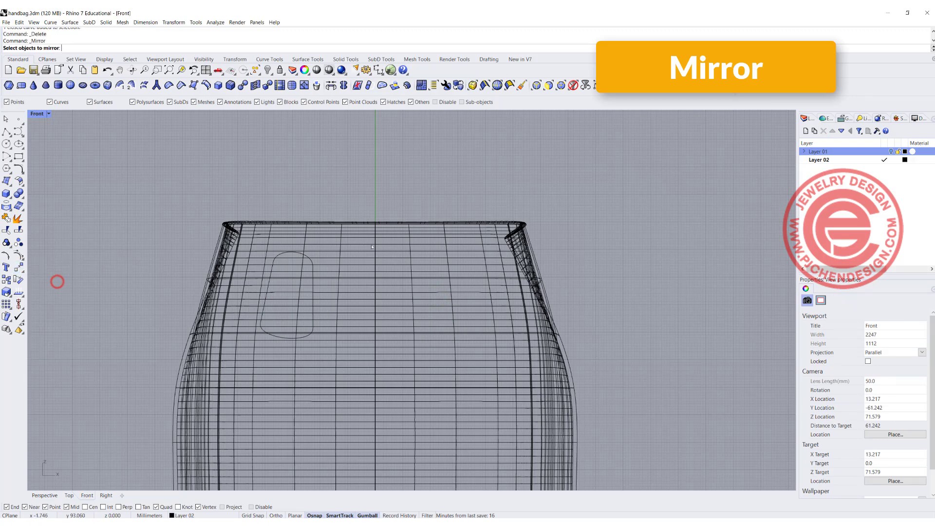
left_click(312, 262)
key("Return")
left_click(374, 247)
left_click(372, 293)
Set the display color of both tab outlines to Red
left_click(484, 294)
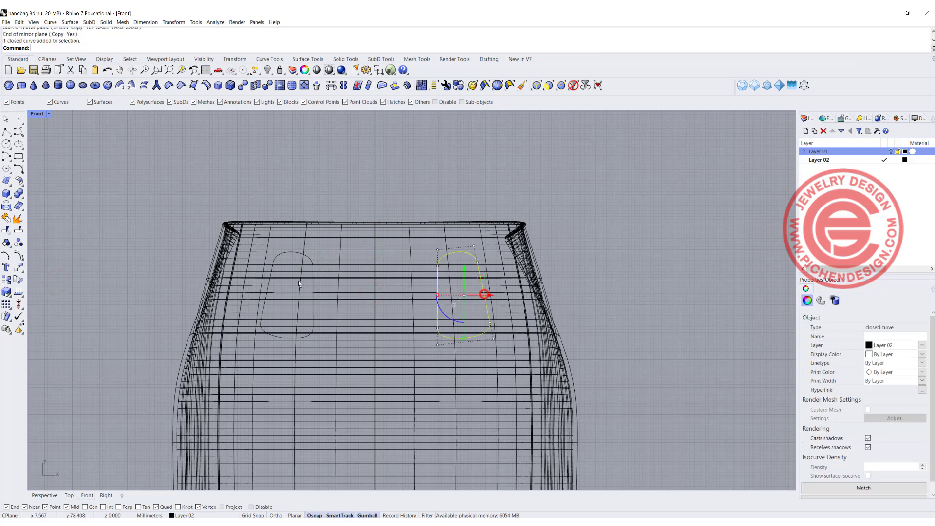
left_click(311, 288, "shift")
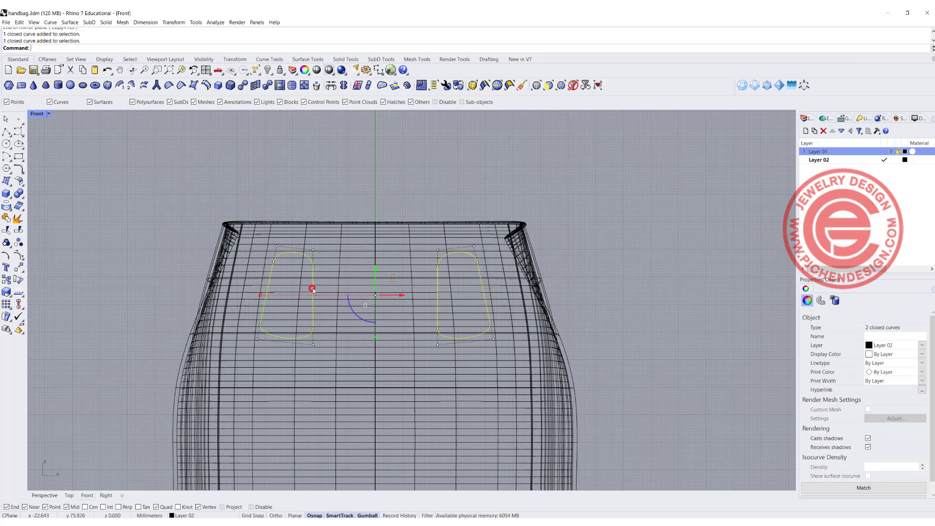
left_click(922, 354)
left_click(897, 392)
left_click(616, 240)
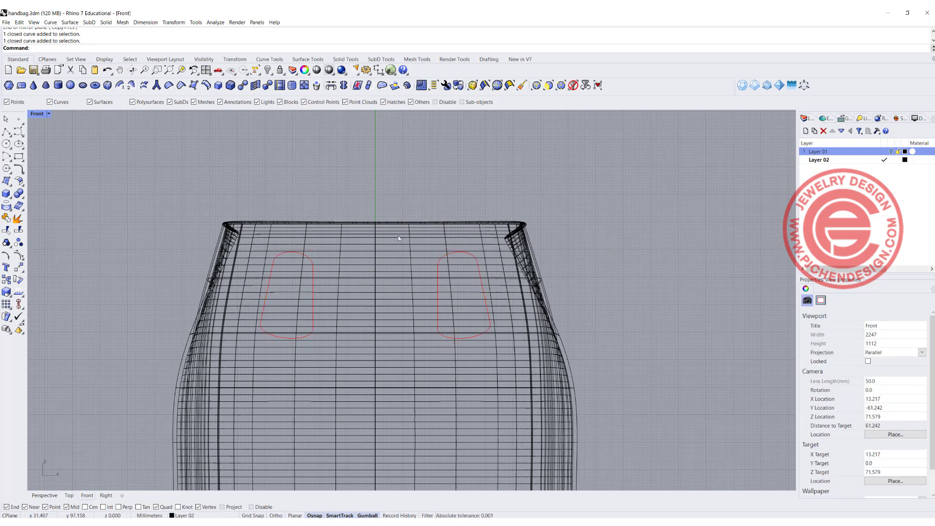
Draw a handle arc about 62 mm wide between the upper parts of the two tab outlines, with its peak above the bag's rim
scroll(376, 298, "down", 2)
scroll(322, 284, "up", 1)
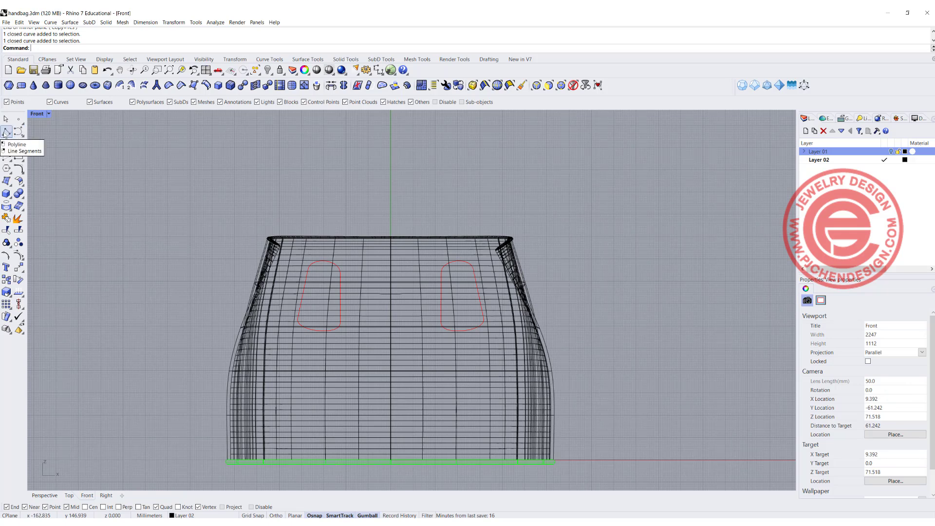
left_click(8, 156)
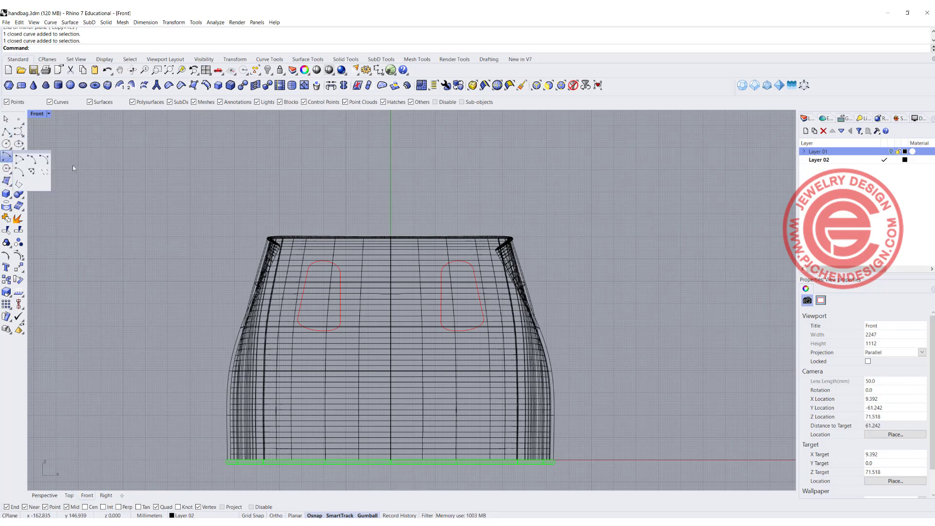
left_click(32, 160)
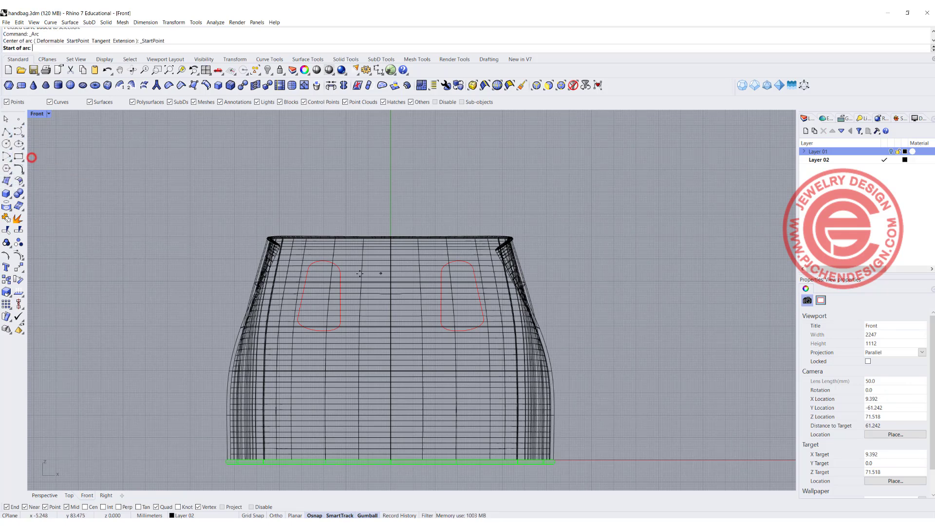
left_click(322, 279)
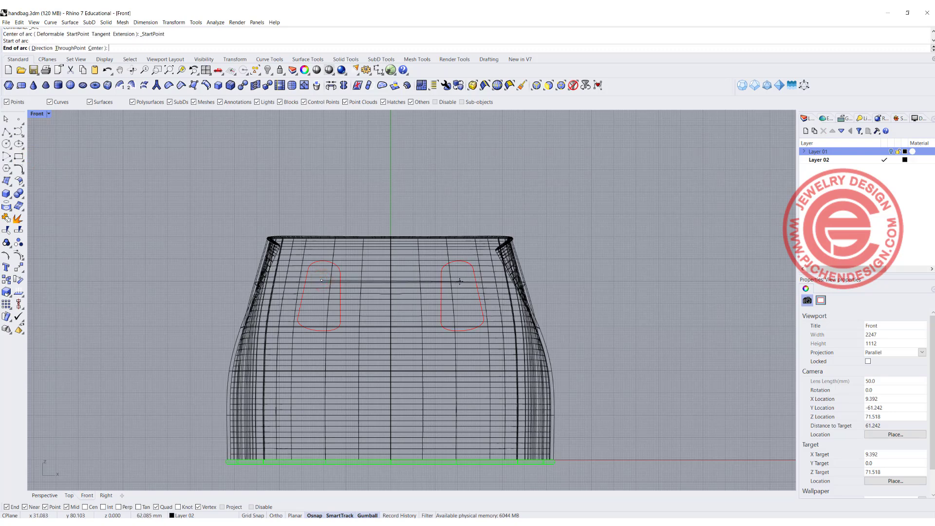
key("shift")
left_click(460, 280)
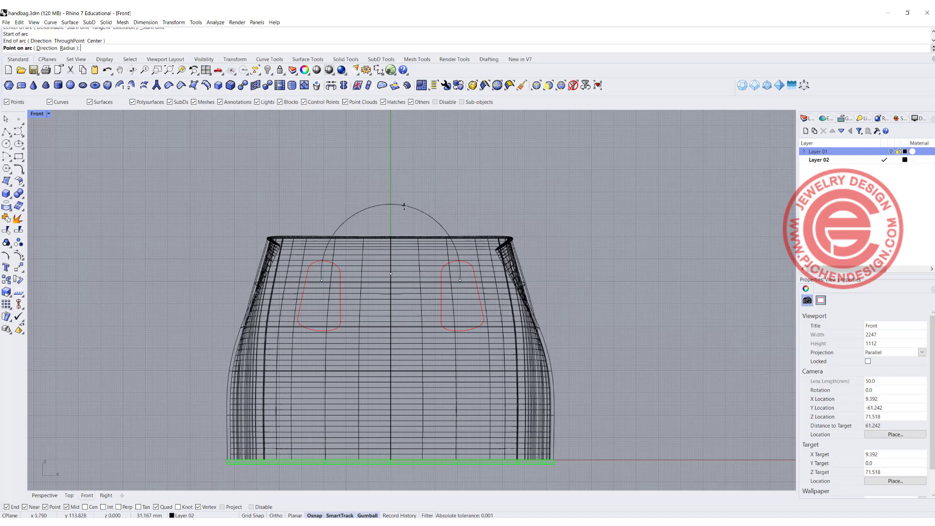
left_click(404, 206)
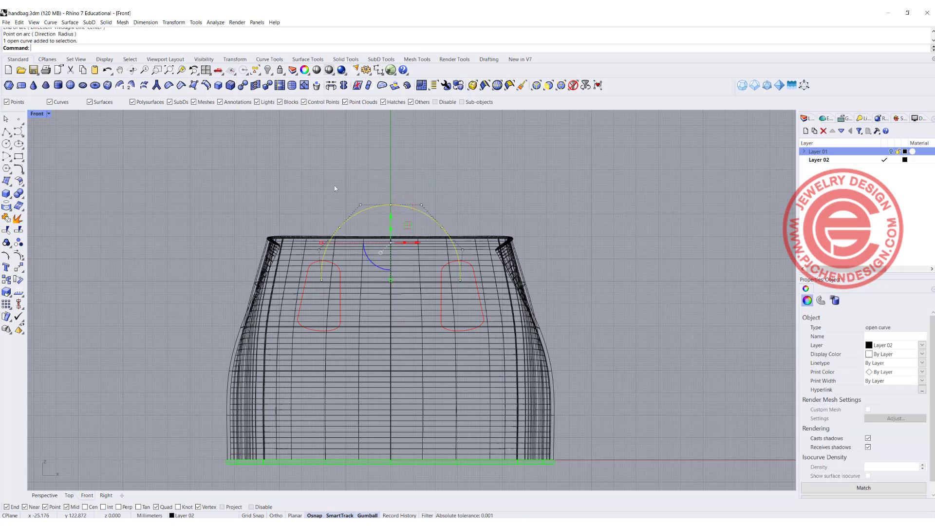
Rebuild the handle arc with a point count of 7 and degree 3
type("Rebuild")
key("Return")
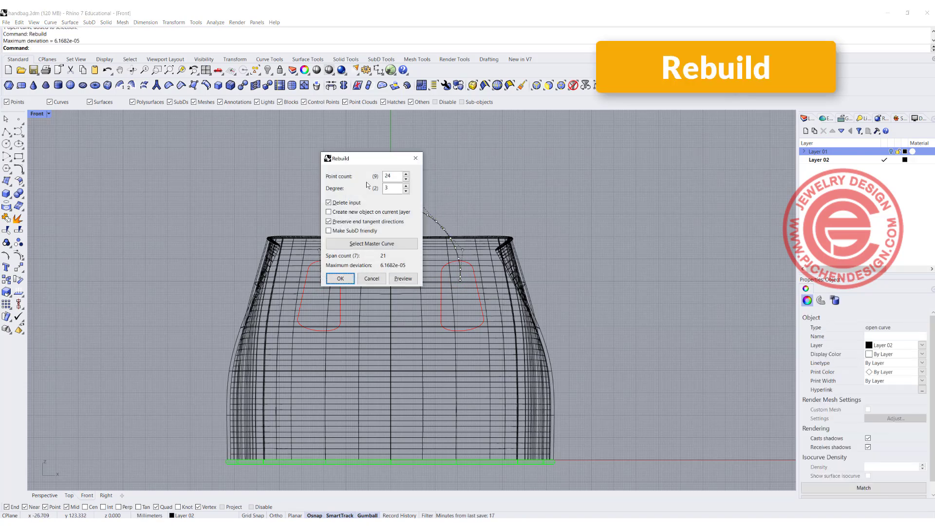
left_click_drag(394, 177, 366, 177)
type("7")
left_click(341, 279)
Move the handle curve's three uppermost control points straight up to make the handle much taller
left_click(287, 176)
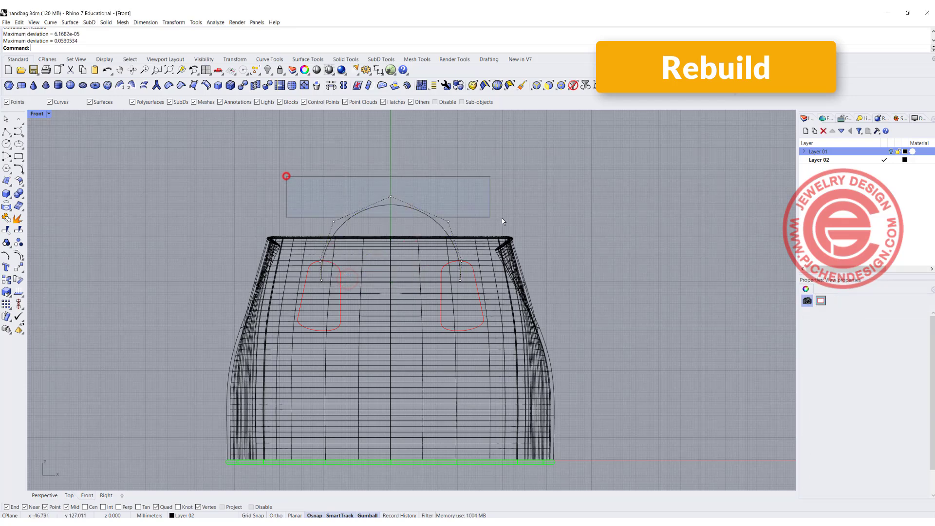
left_click(391, 196)
left_click_drag(287, 179, 466, 226)
right_click_drag(391, 178, 394, 224)
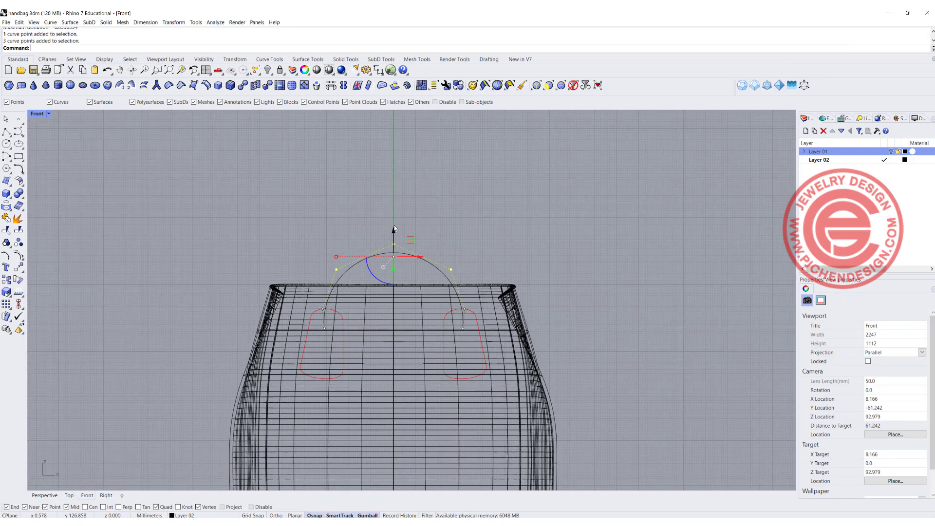
left_click_drag(393, 231, 393, 167)
Scale the pair of control points at the tabs' upper edges horizontally toward the centerline so the handle's ends run straighter
scroll(333, 323, "up", 5)
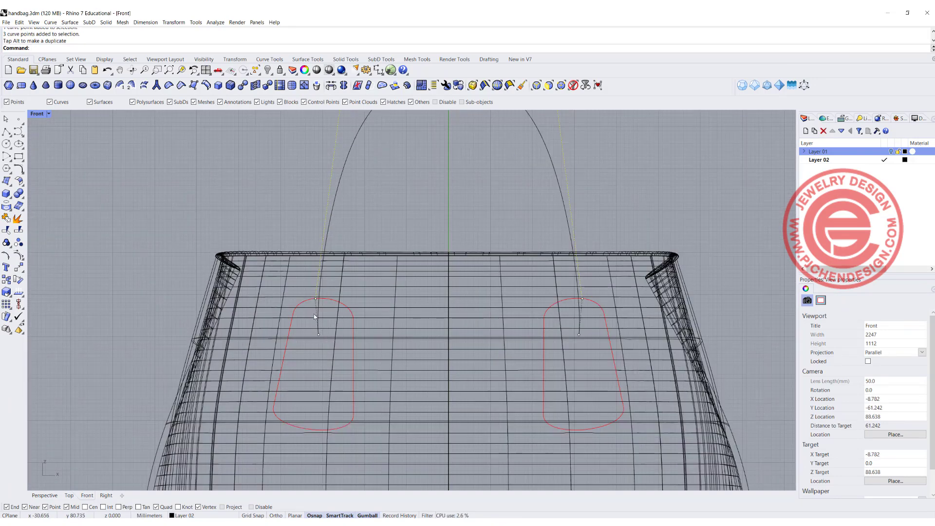
scroll(312, 301, "up", 5)
left_click(317, 297)
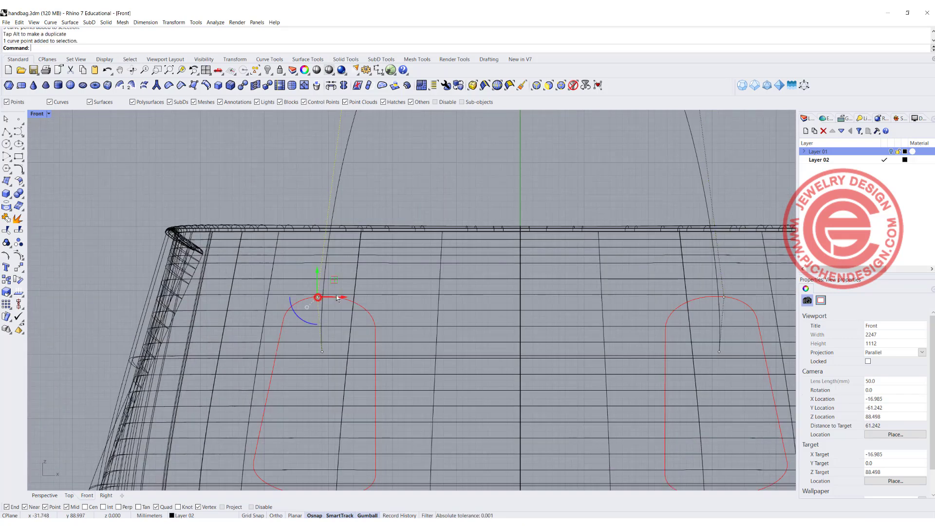
left_click(725, 298, "shift")
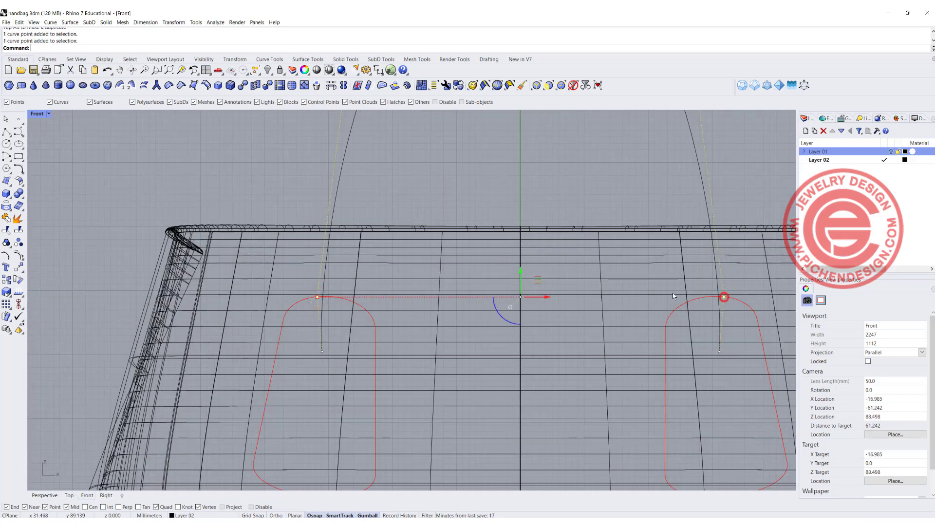
left_click(319, 299)
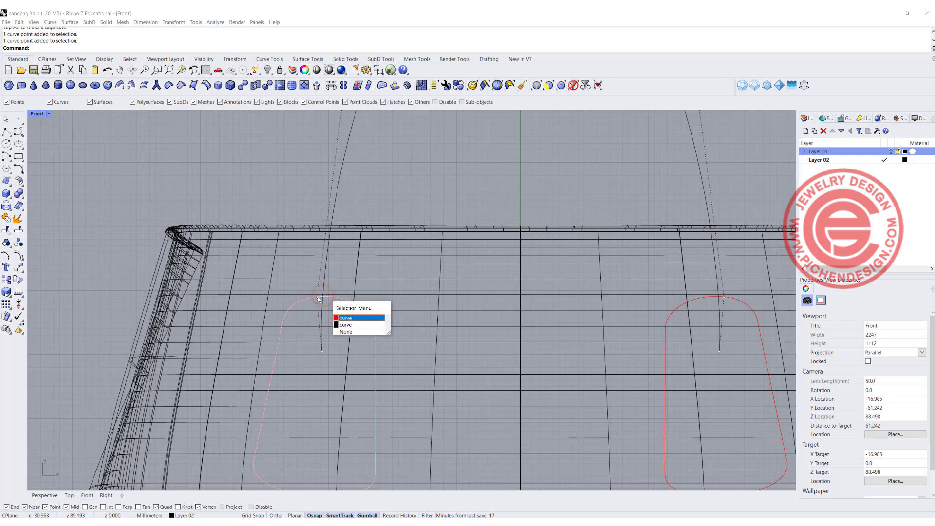
key("Return")
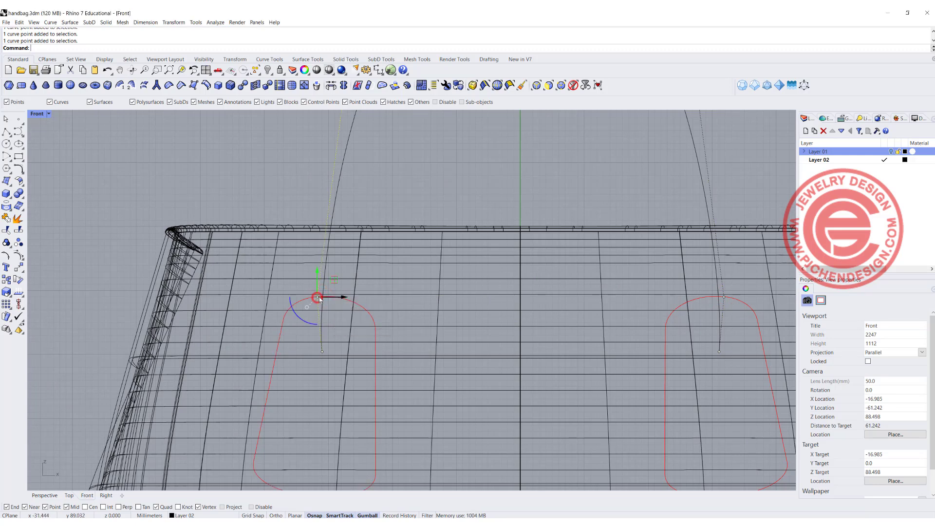
left_click(724, 298, "shift")
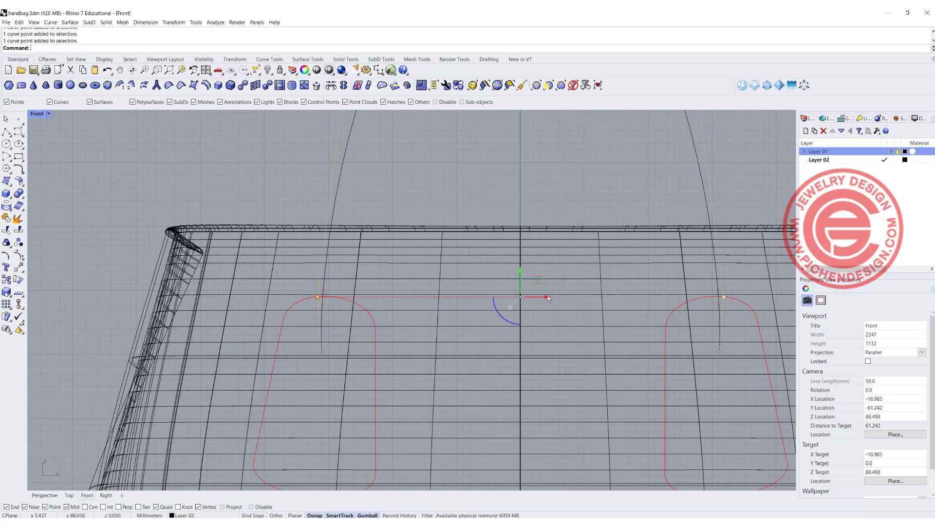
left_click_drag(317, 298, 330, 298)
scroll(454, 195, "down", 6)
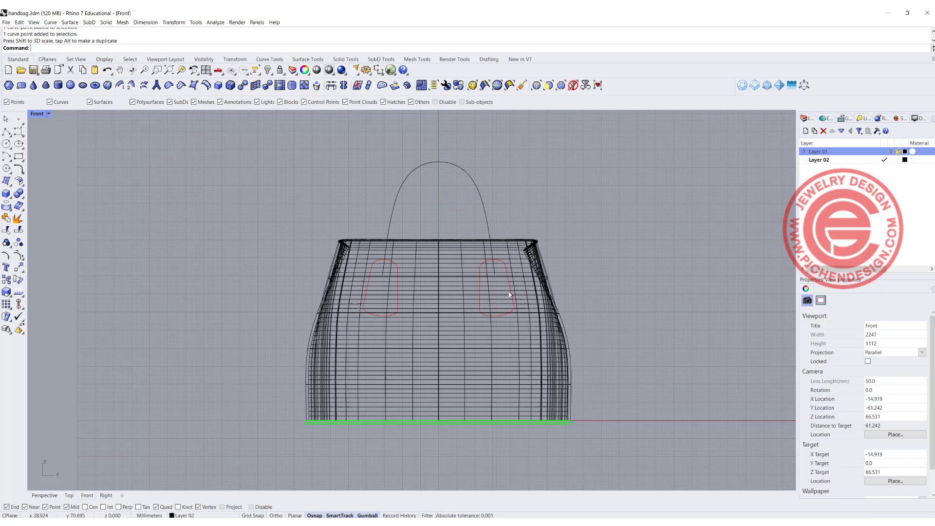
Restore the four-viewport layout and paste an in-place copy of the bag body
double_click(37, 114)
right_click_drag(560, 205, 606, 173)
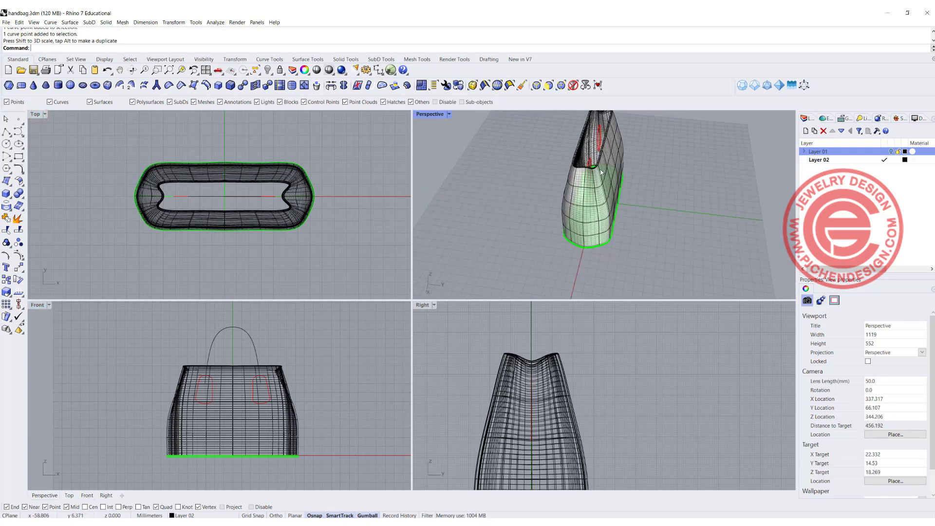
scroll(605, 173, "up", 5)
left_click(587, 191)
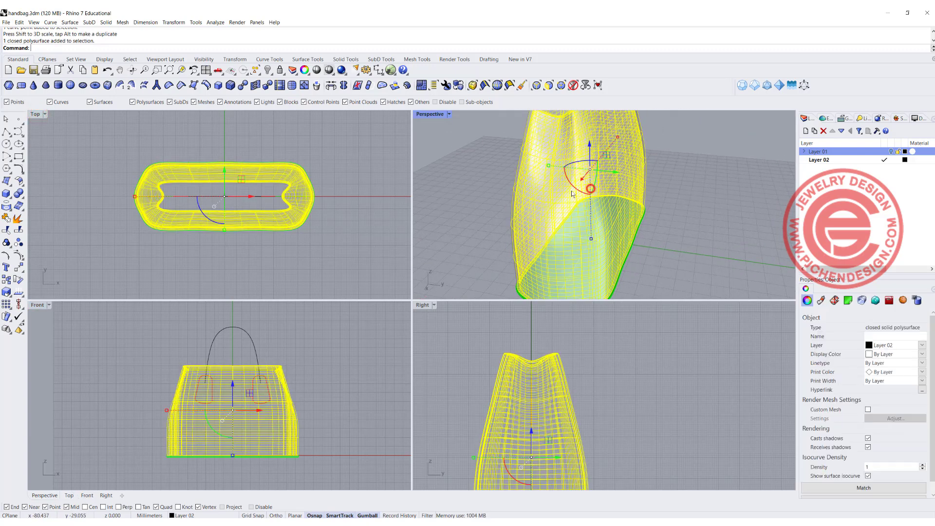
left_click(334, 382)
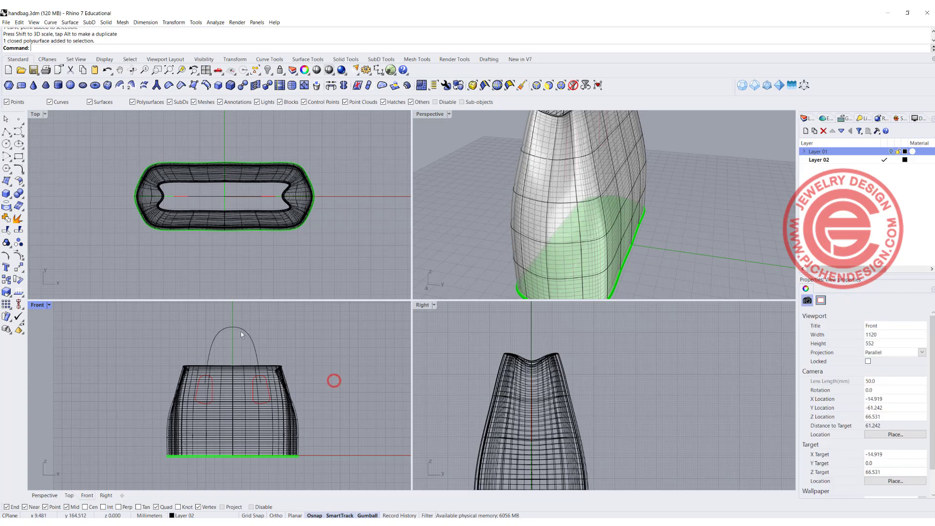
scroll(272, 386, "up", 5)
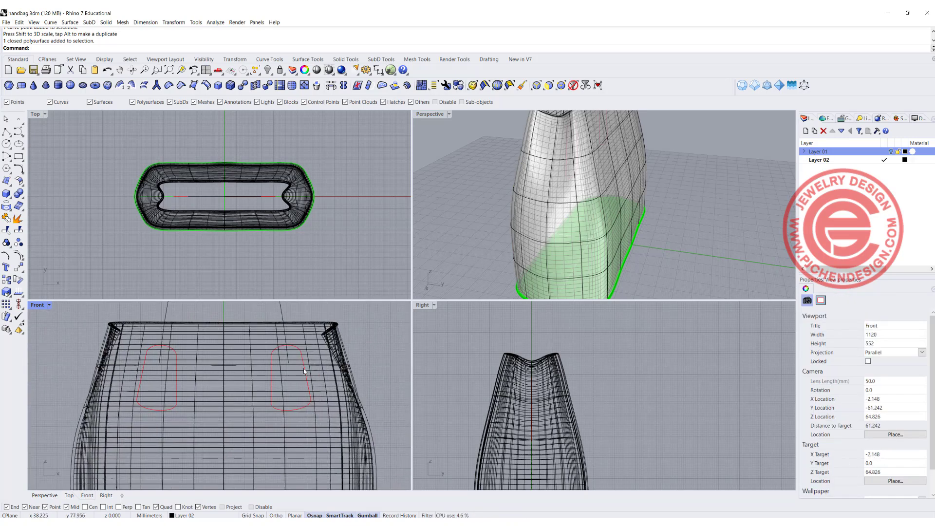
left_click(304, 369)
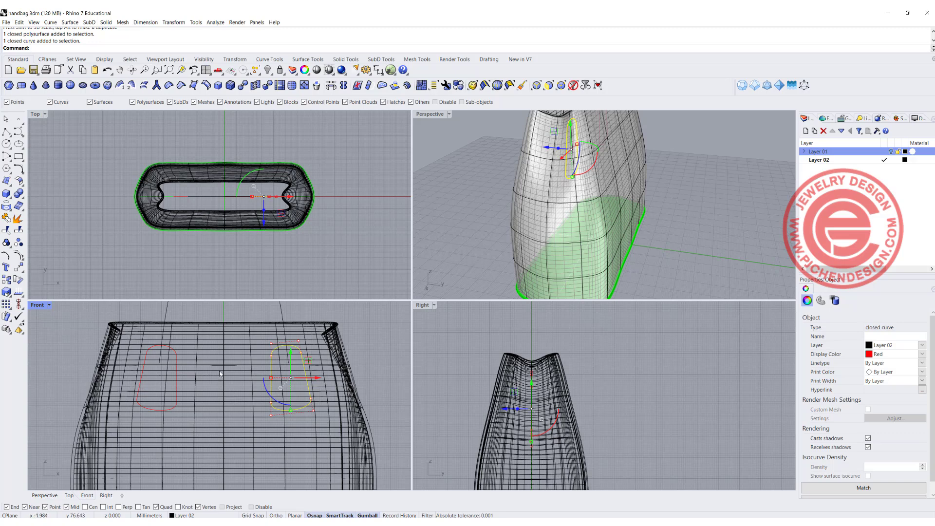
left_click(241, 364)
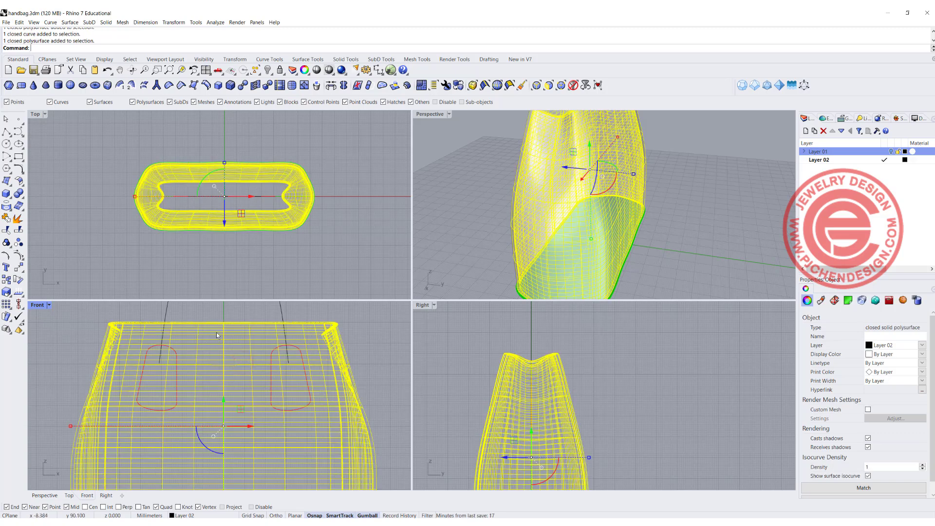
key("ctrl+c")
key("ctrl+v")
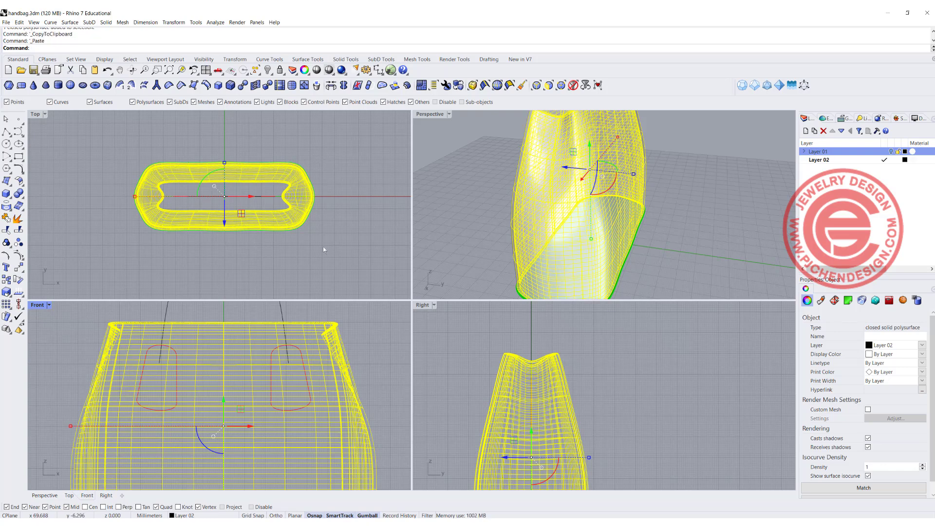
Hide one of the two coincident bag bodies
left_click(358, 388)
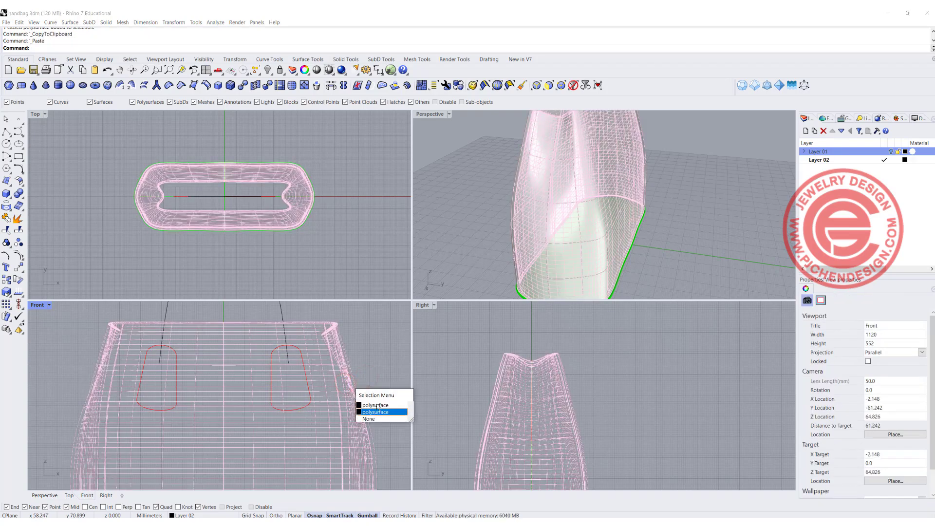
left_click(378, 406)
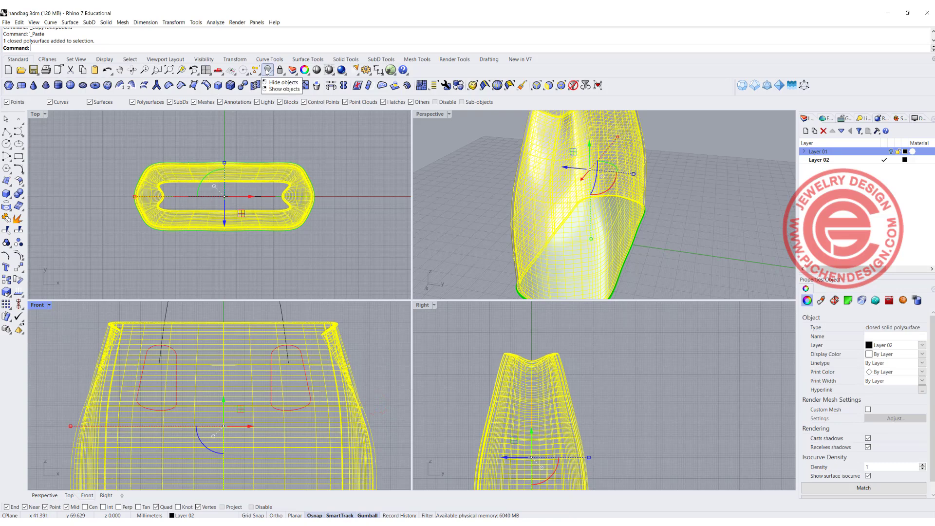
left_click(267, 71)
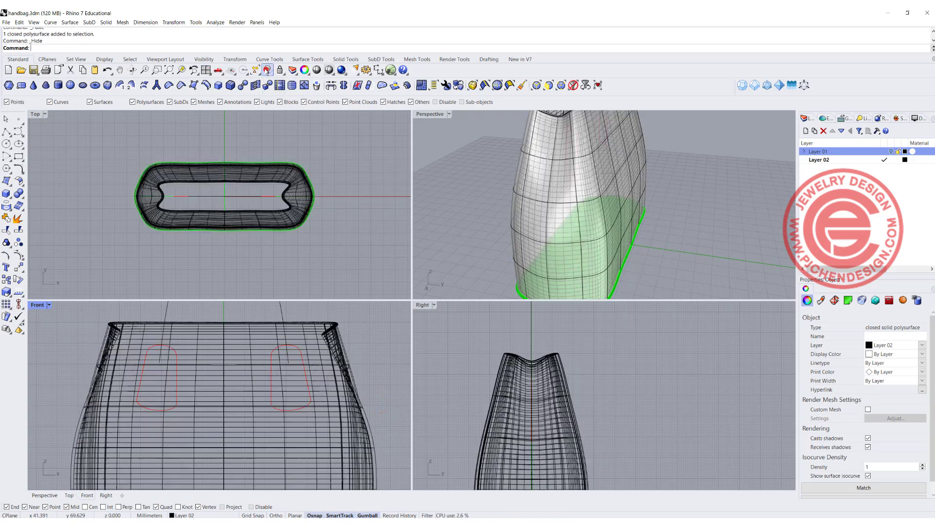
Trim the visible bag body with both tab outlines, removing everything outside them
left_click(307, 380)
left_click(177, 379, "shift")
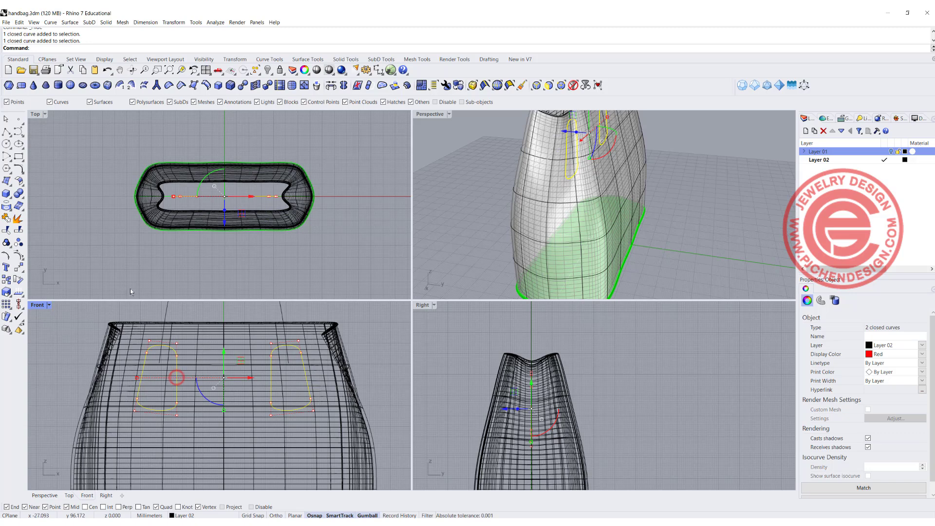
left_click(7, 230)
left_click(239, 350)
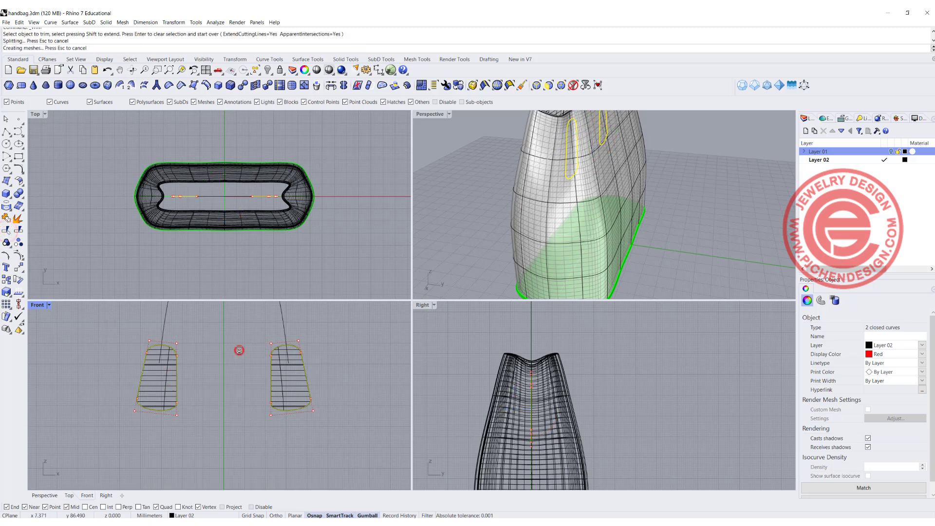
right_click(367, 197)
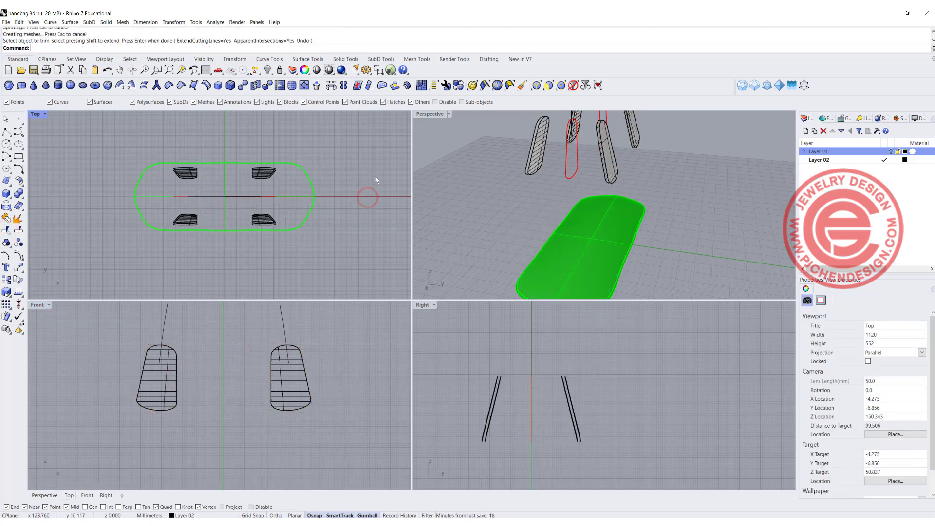
right_click(376, 180)
scroll(286, 184, "up", 5)
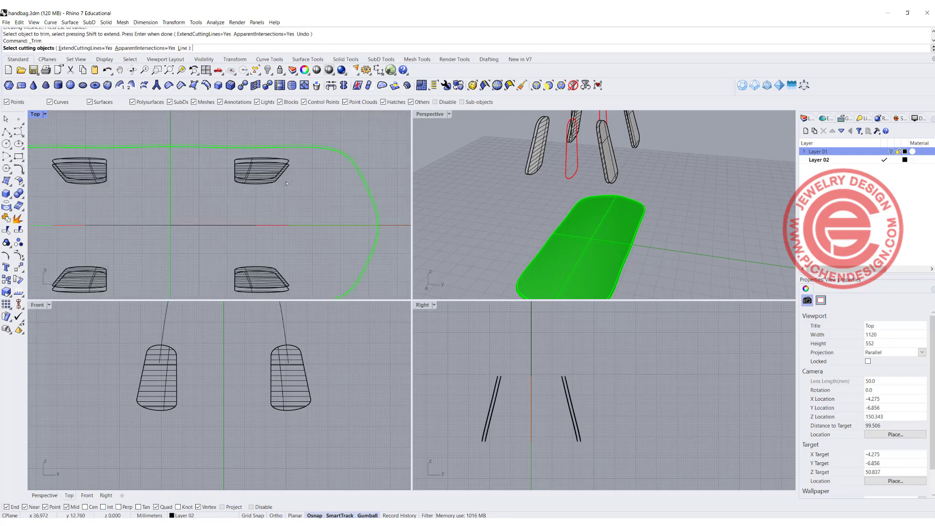
left_click(270, 186)
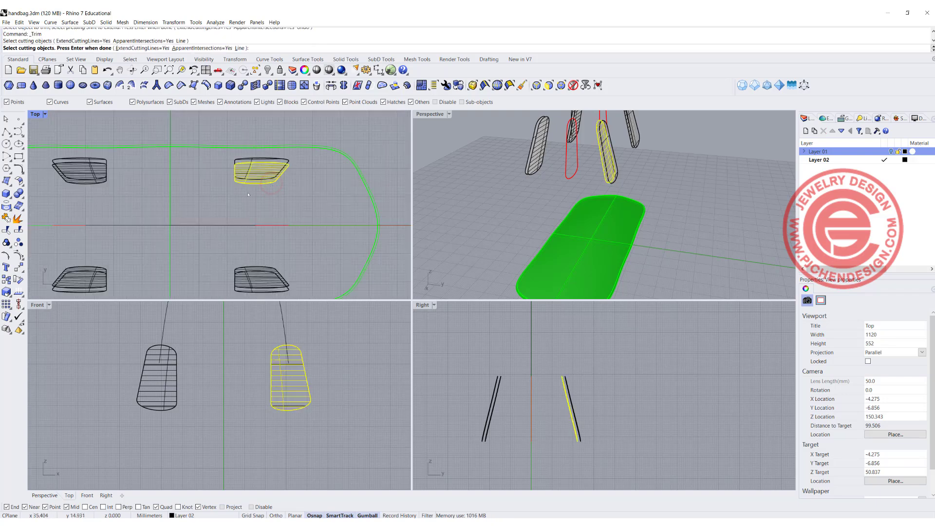
left_click(104, 181)
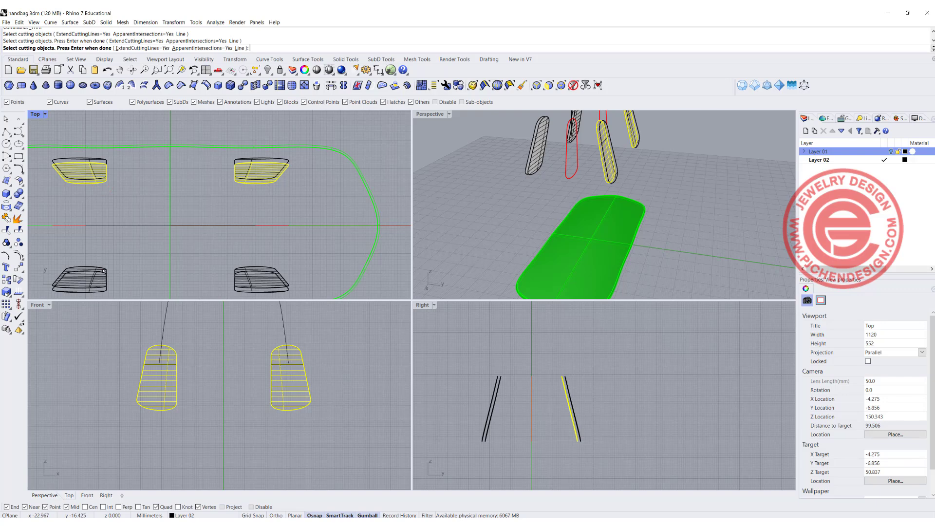
key("Escape")
Delete the inner surface of each of the four trimmed tab pieces, keeping only the outer surfaces
left_click(269, 180)
key("Delete")
left_click(96, 183)
key("Delete")
left_click(101, 265)
key("Delete")
left_click(256, 267)
key("Delete")
scroll(600, 162, "down", 3)
right_click_drag(600, 161, 529, 190)
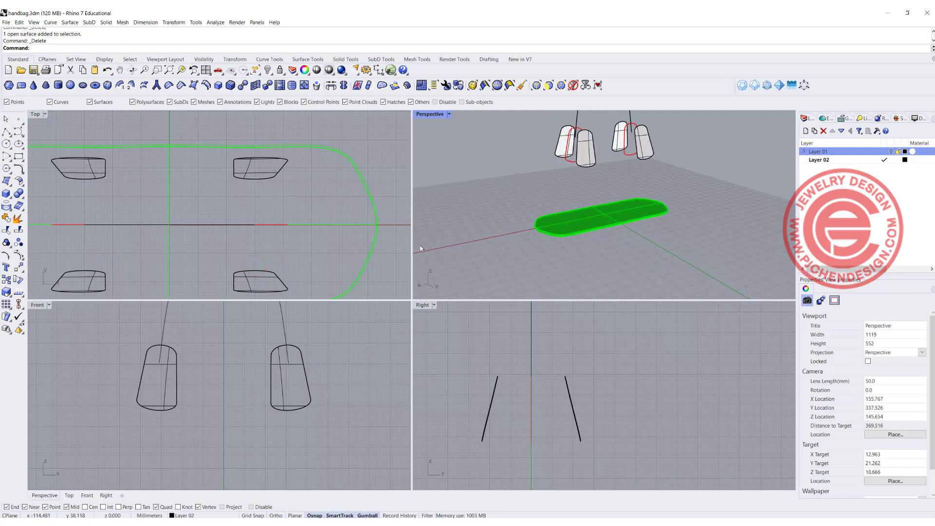
Set the display color of the four tab surfaces and the two tab outlines to Red
left_click(97, 329)
key("ctrl+a")
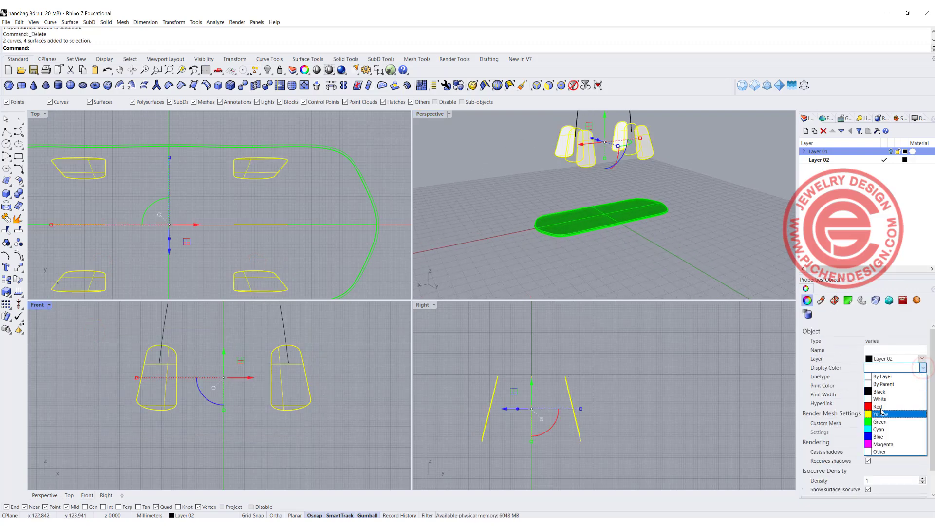
left_click(884, 407)
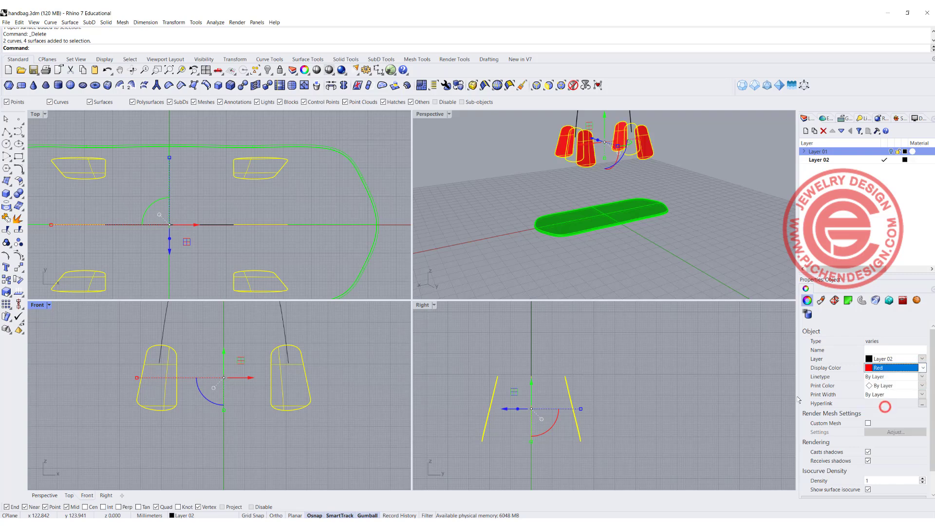
Show the hidden bag body objects again around the red tab surfaces
left_click(671, 274)
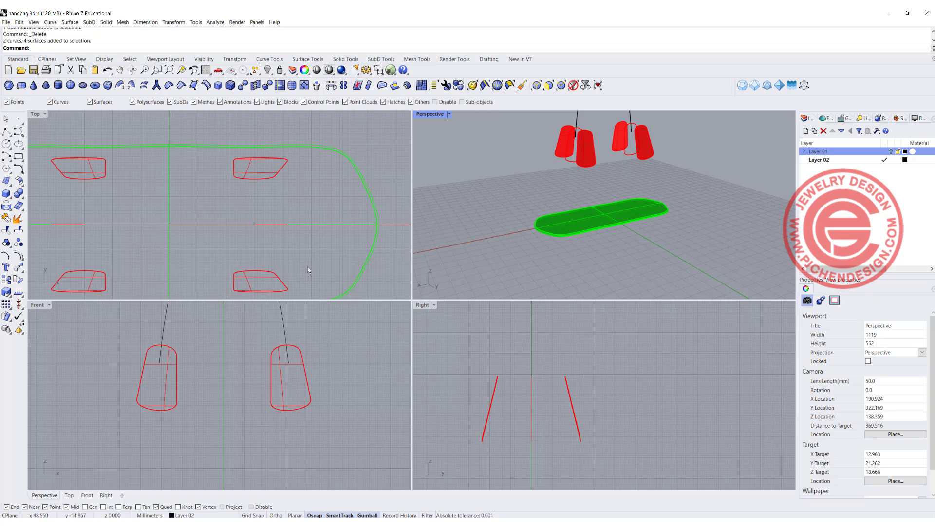
right_click_drag(660, 168, 567, 186)
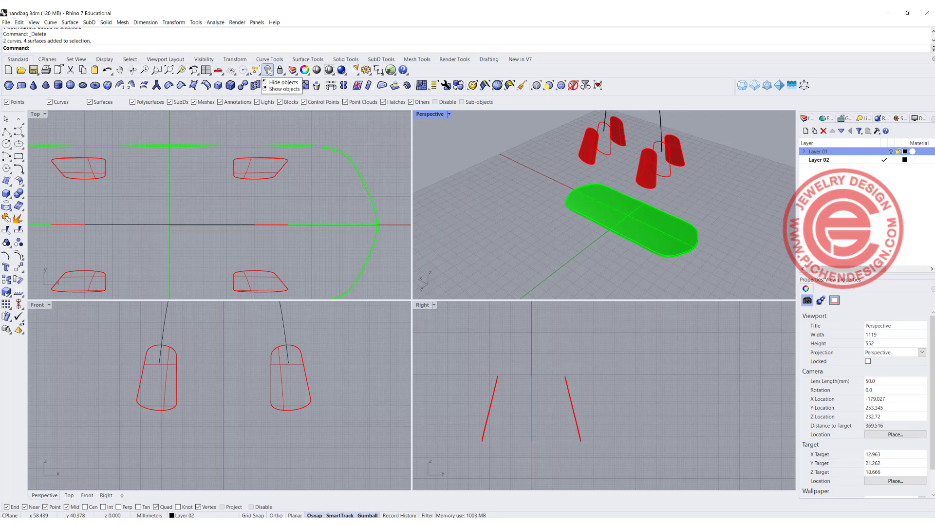
right_click(268, 71)
right_click_drag(660, 166, 653, 201)
scroll(603, 182, "up", 6)
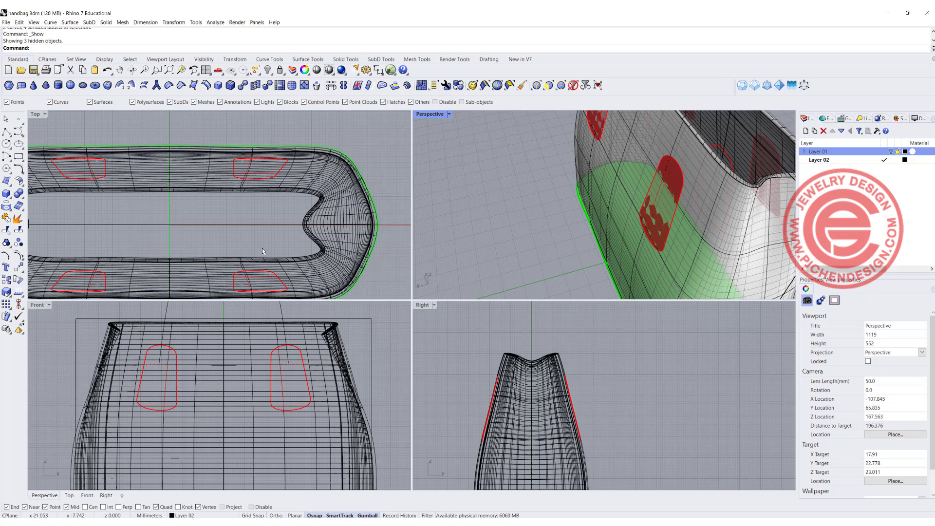
In the Right view, draw a six-point degree-3 curve rising from the near tab surface above the bag opening and leaning in toward the center axis
right_click_drag(258, 256, 264, 199)
left_click(283, 323)
right_click_drag(283, 323, 288, 367)
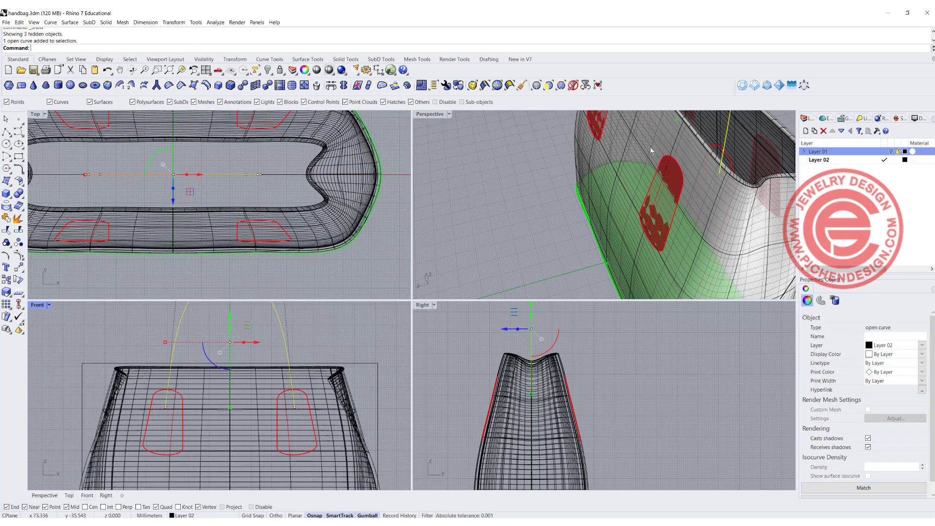
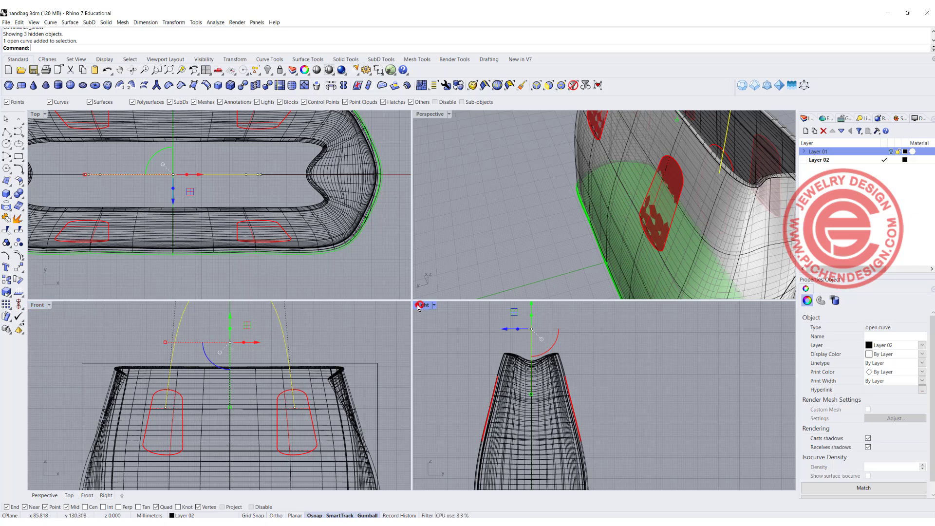
double_click(422, 304)
scroll(417, 305, "down", 3)
left_click(18, 131)
scroll(255, 326, "up", 1)
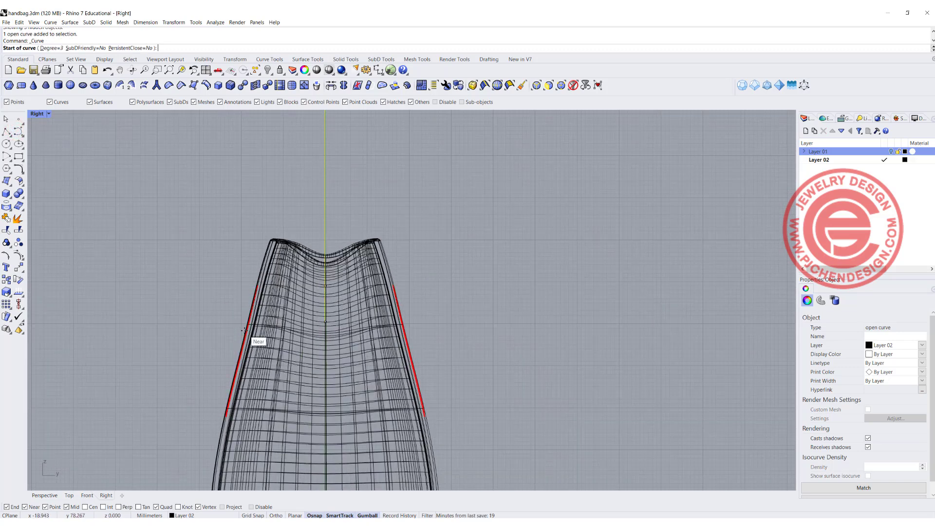
left_click(244, 330)
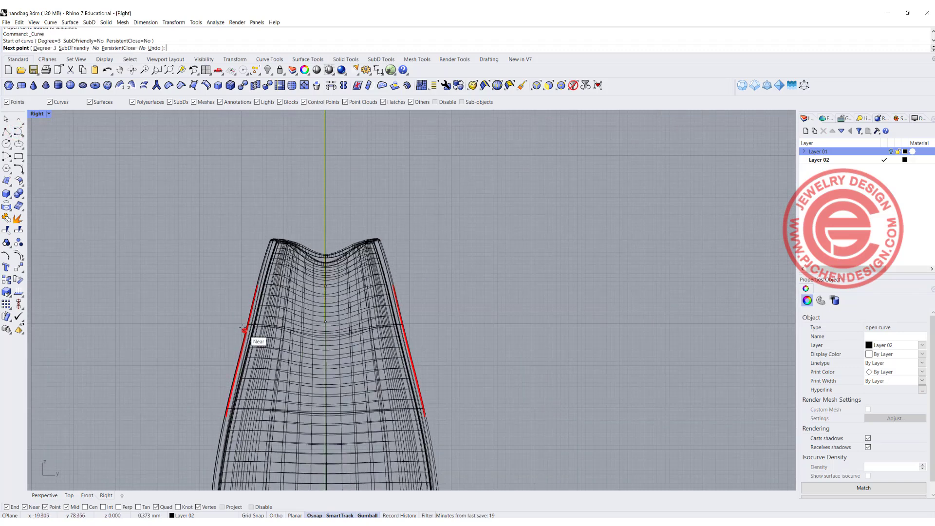
left_click(258, 273)
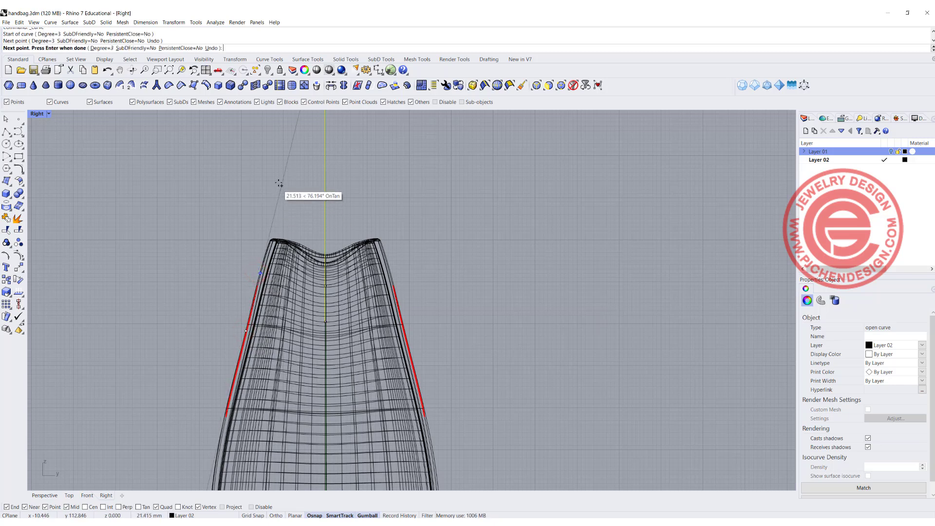
left_click(272, 230)
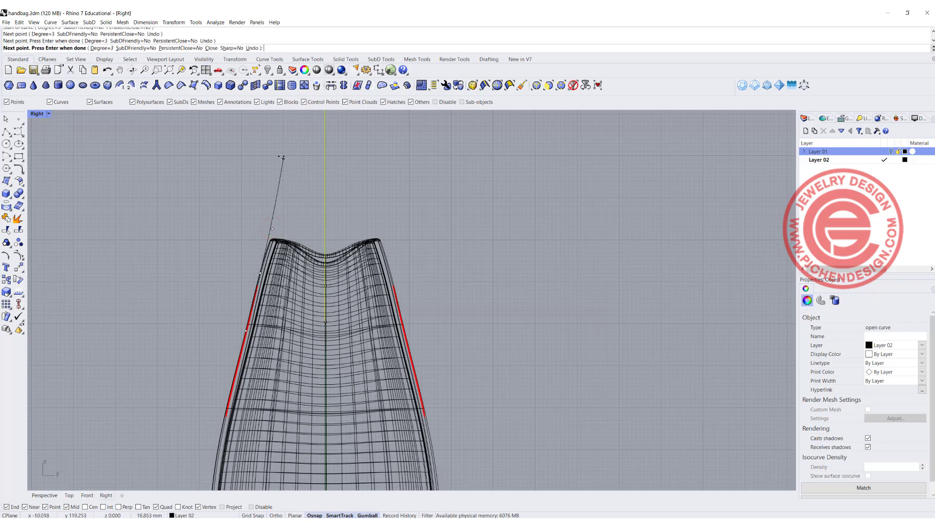
left_click(281, 156)
right_click_drag(280, 142, 247, 260)
left_click(262, 196)
left_click(289, 147)
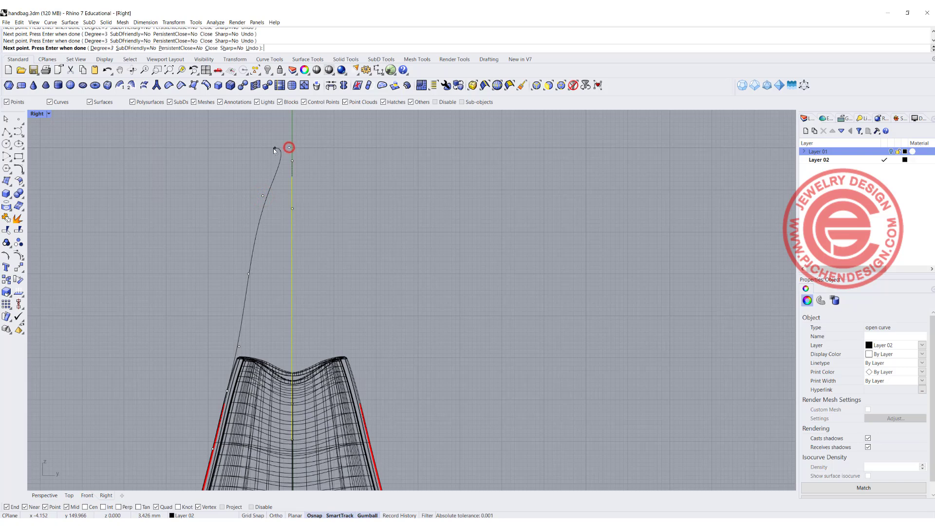
key("Return")
left_click(267, 198)
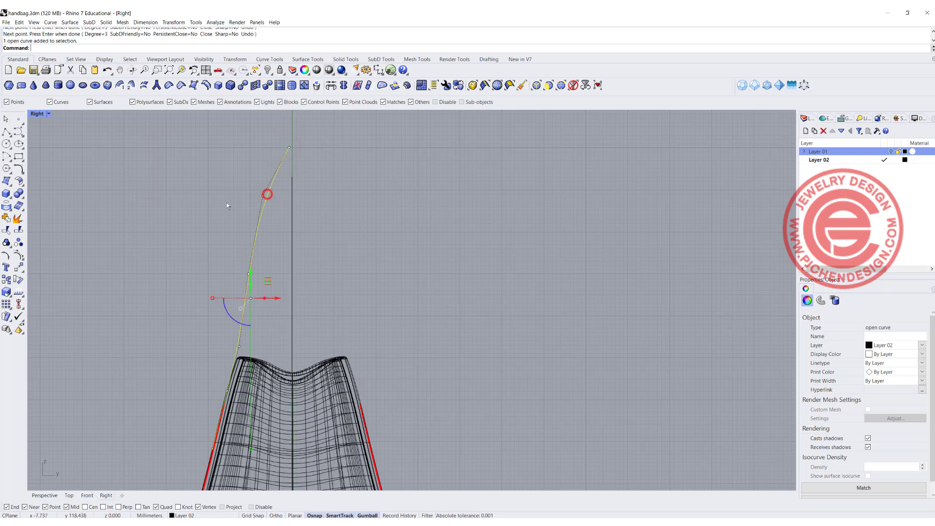
Examine the new side profile curve against the handle arch from several angles
double_click(34, 115)
right_click_drag(641, 228, 476, 187)
scroll(663, 220, "down", 5)
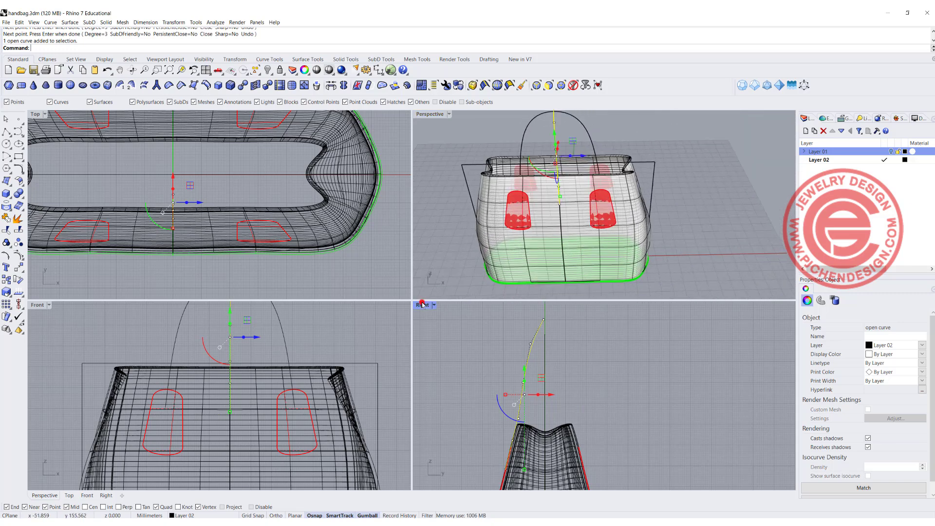
double_click(423, 305)
left_click(292, 210)
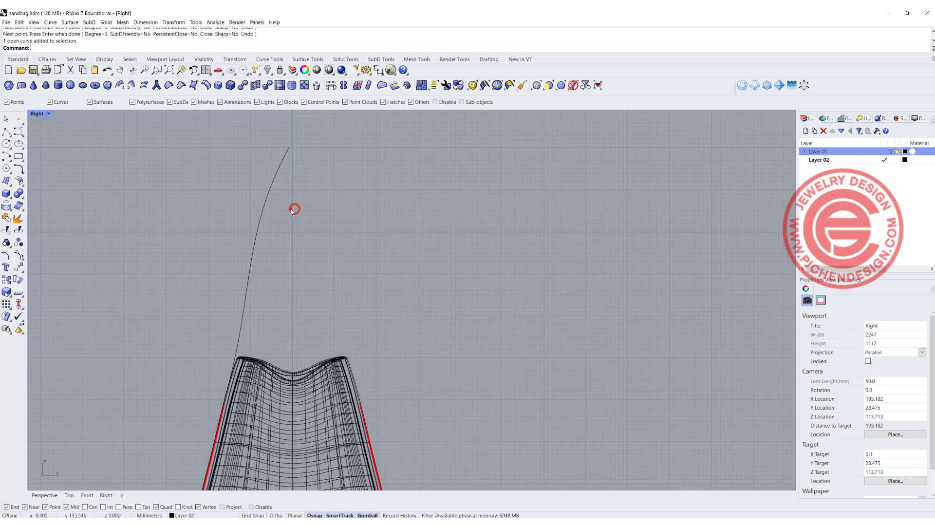
double_click(37, 114)
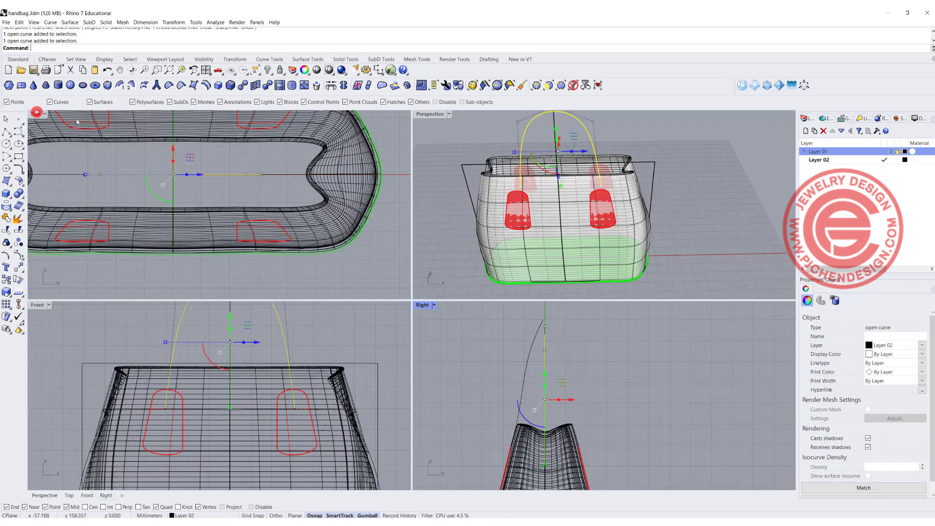
left_click(438, 115)
double_click(434, 113)
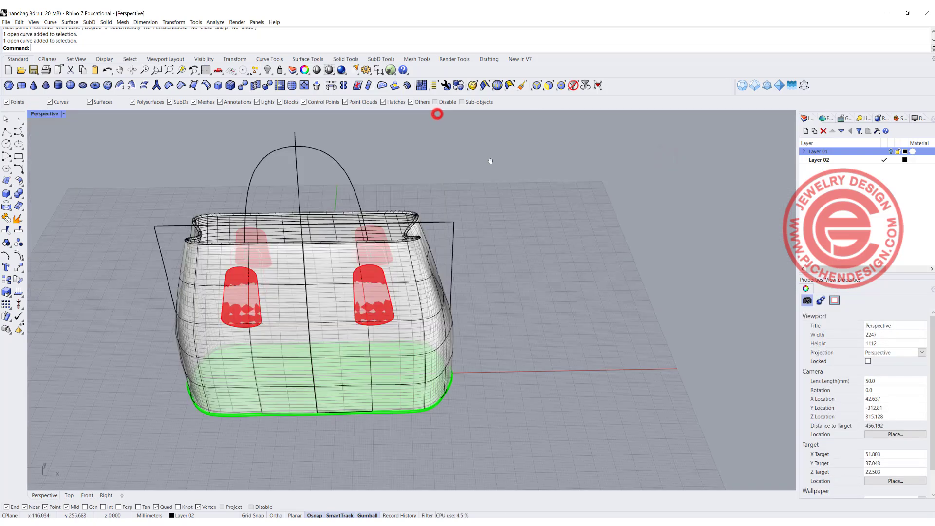
scroll(434, 114, "up", 3)
left_click(358, 213)
right_click_drag(464, 233, 356, 216)
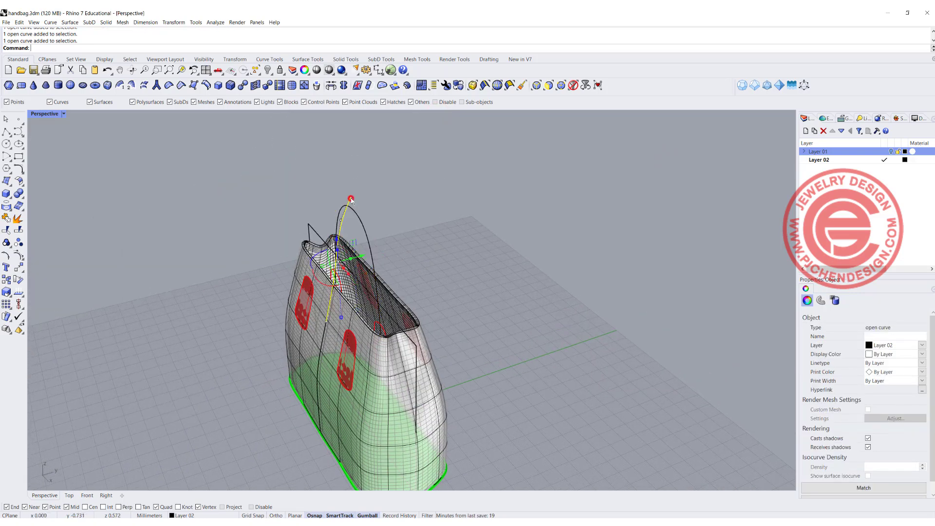
left_click(433, 235)
mouse_move(432, 236)
right_mouse_down()
mouse_move(449, 242)
mouse_move(105, 205)
right_mouse_up()
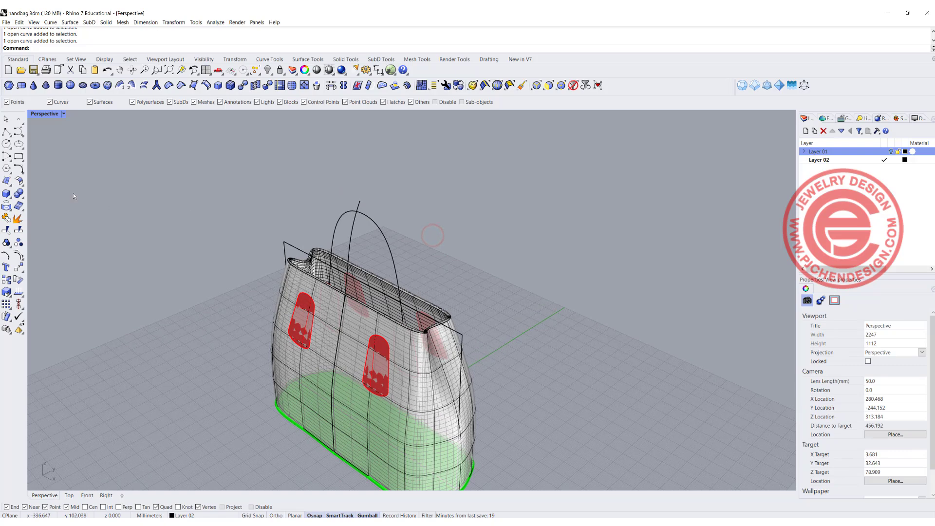
left_click(19, 171)
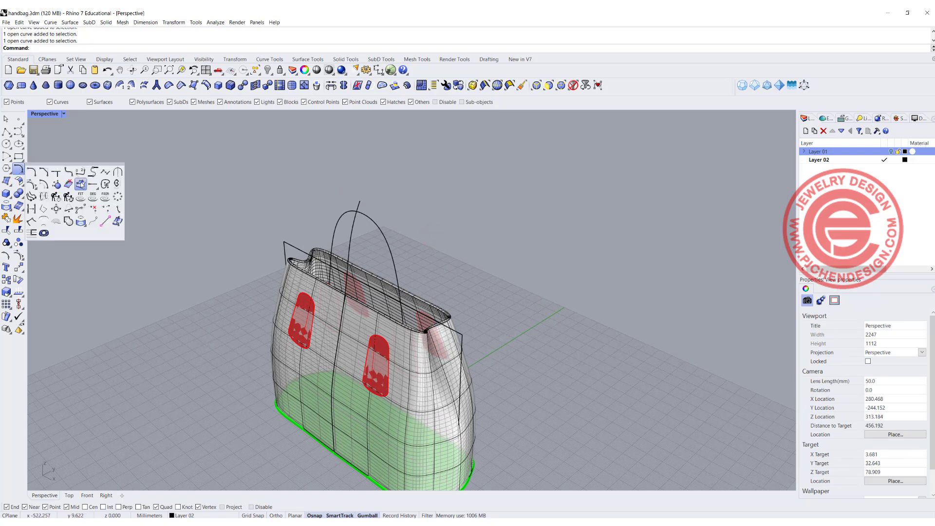
left_click(117, 187)
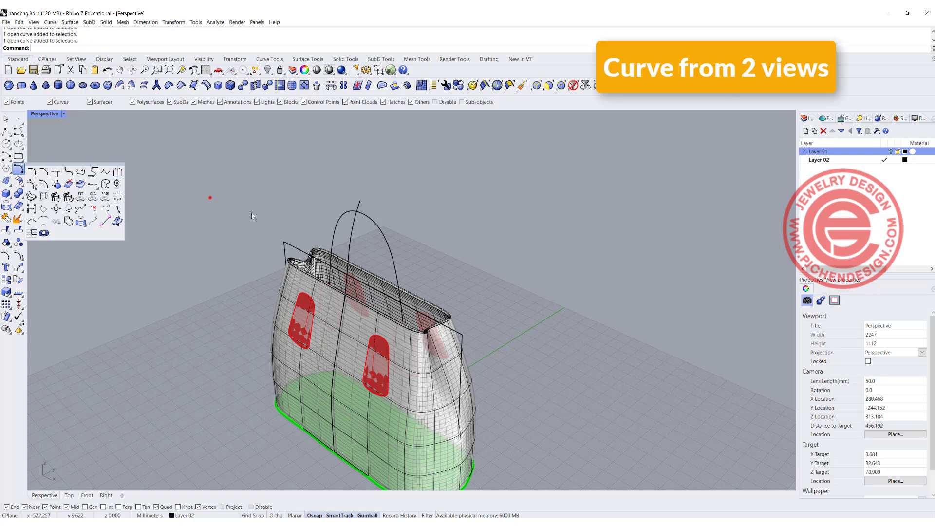
left_click(217, 207)
left_click(376, 225)
left_click(360, 202)
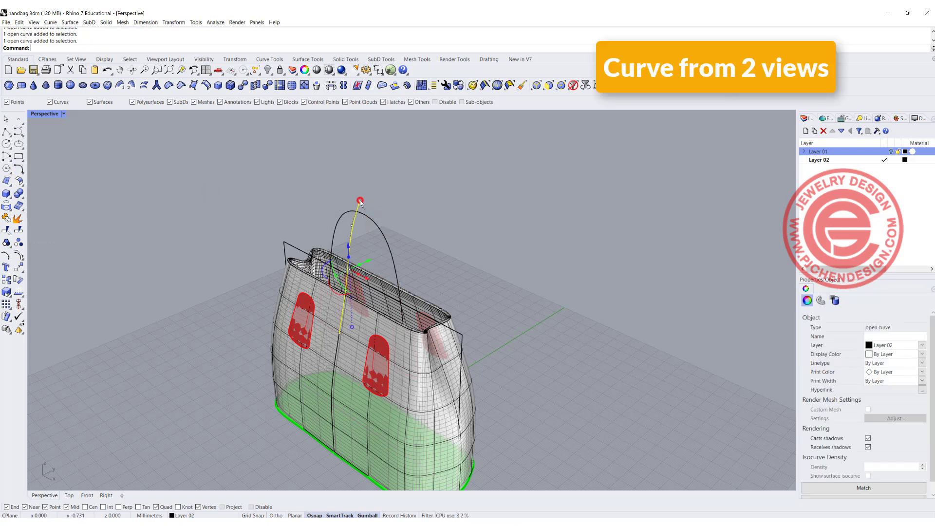
left_click(280, 181)
Create a 3D handle curve from the side profile curve and the handle arch with Curve from 2 Views
left_click(22, 169)
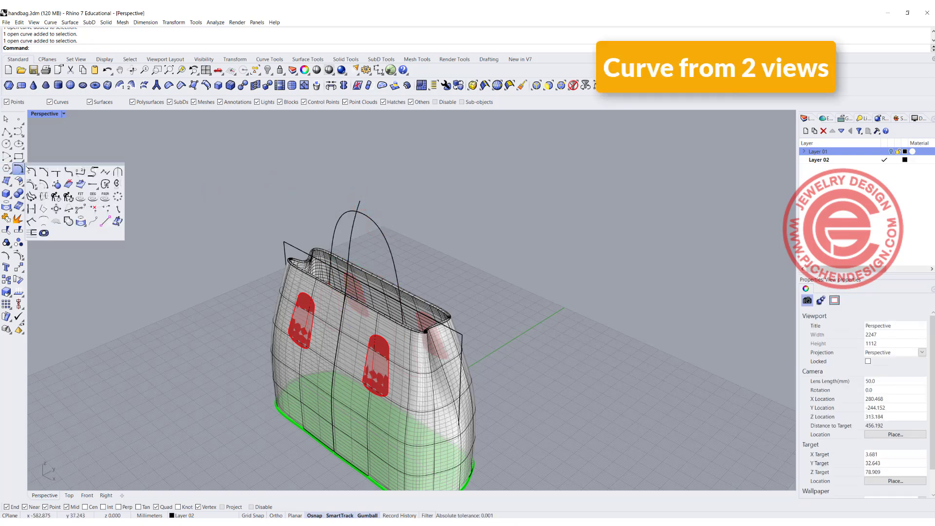
left_click(116, 183)
left_click(352, 228)
left_click(374, 224)
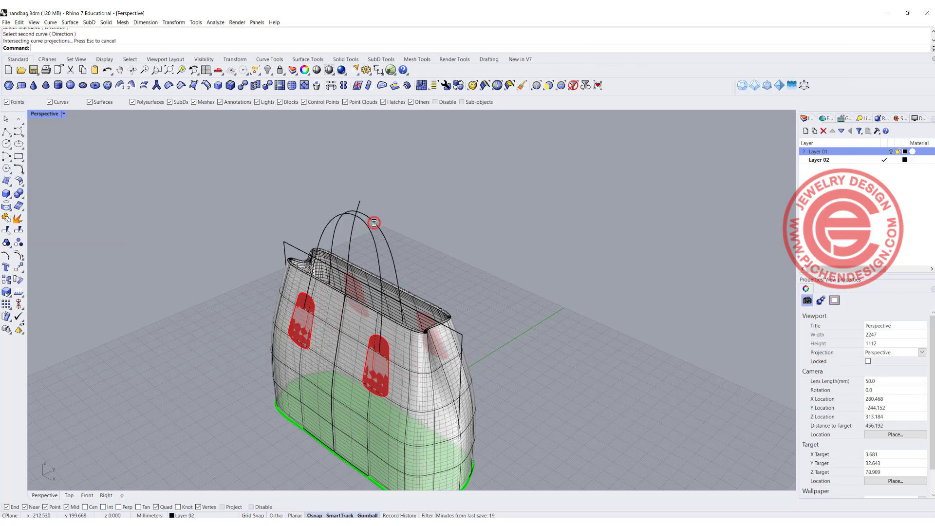
Set the display color of the combined 3D handle curve to Cyan
right_click_drag(421, 249, 359, 228)
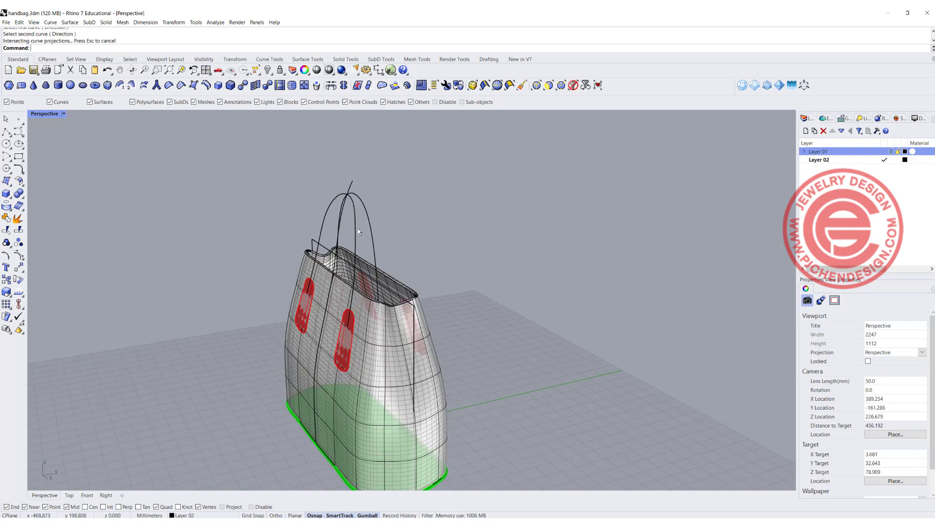
left_click(356, 229)
left_click(922, 354)
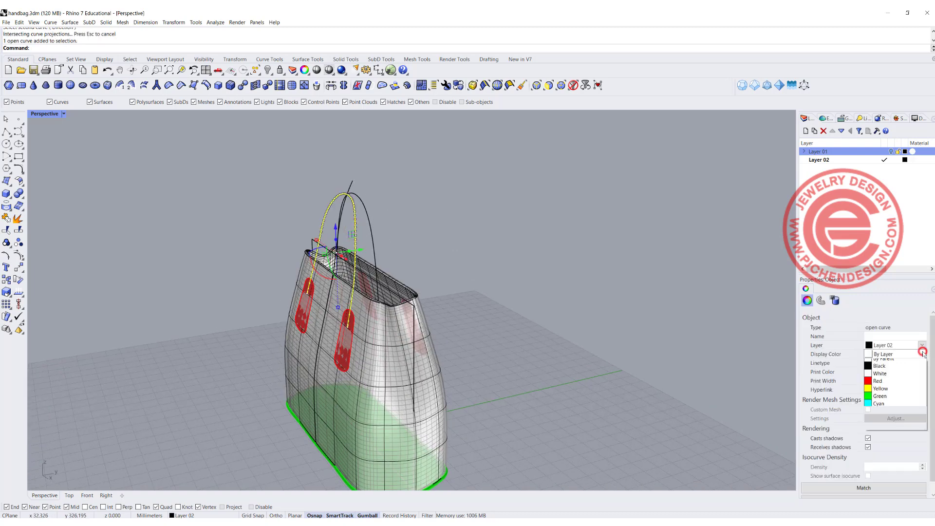
left_click(883, 416)
left_click(564, 305)
Build a solid round-capped pipe along the cyan handle curve, with Thick set to No
right_click_drag(359, 271, 390, 245)
scroll(323, 302, "up", 6)
left_click(399, 210)
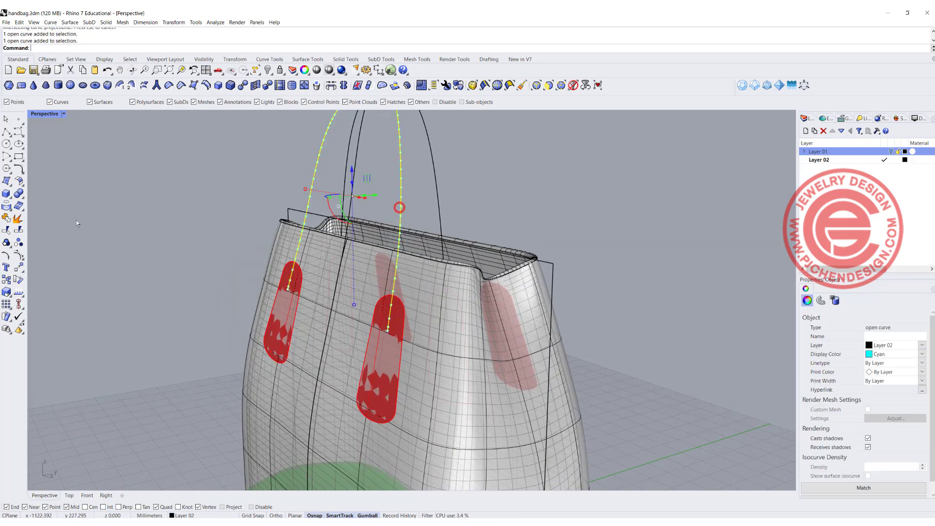
left_click(7, 193)
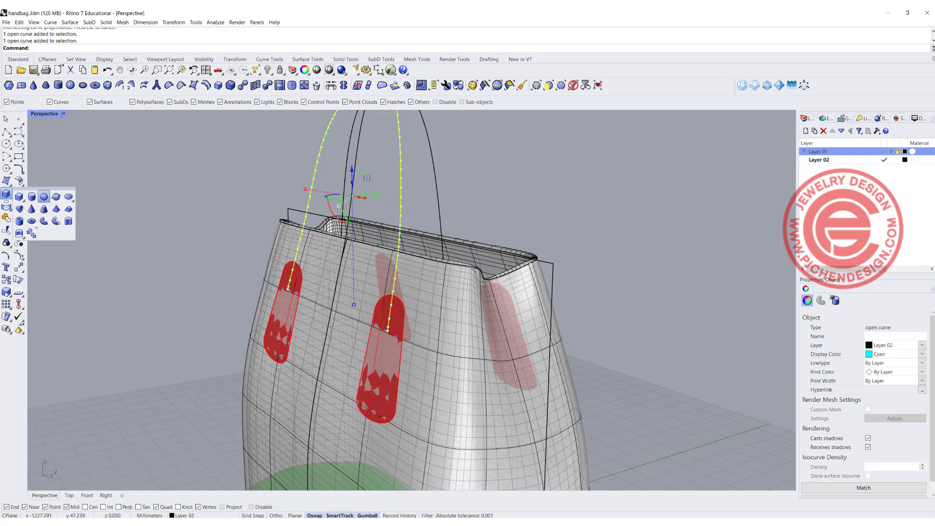
left_click(56, 220)
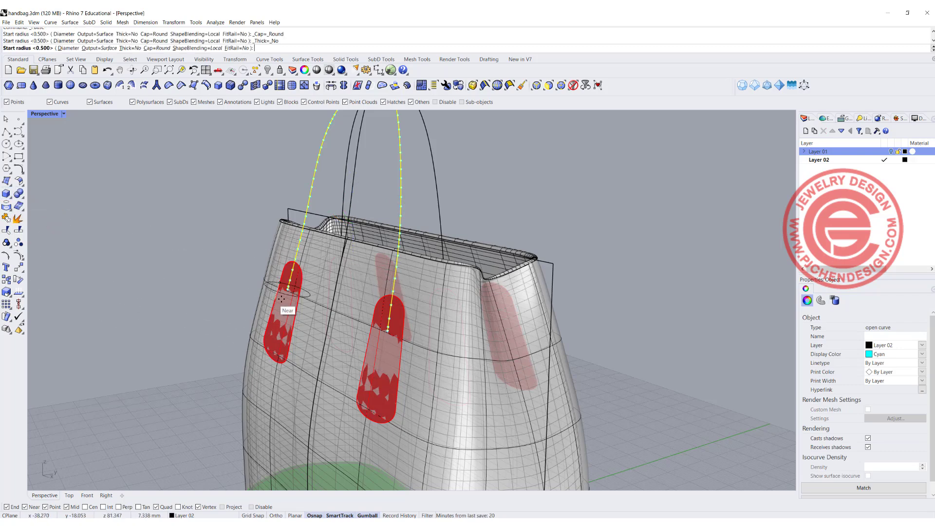
scroll(283, 312, "up", 4)
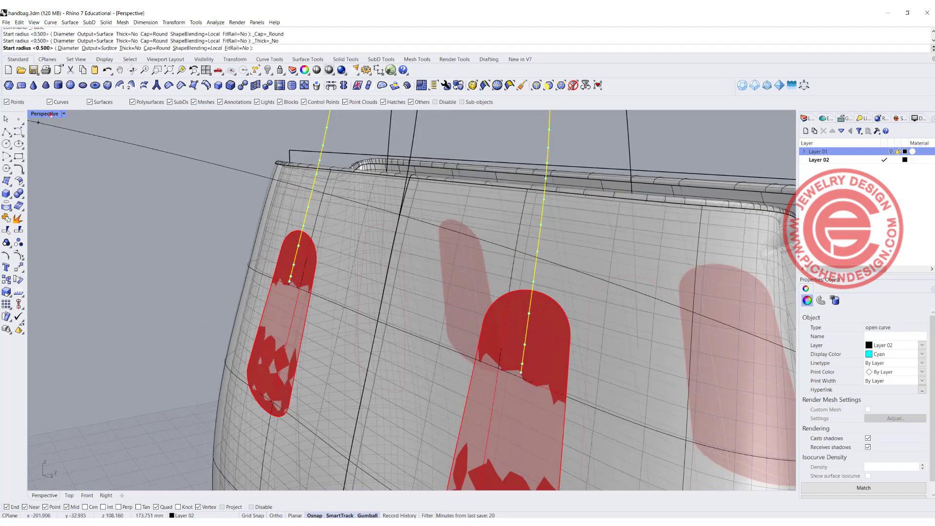
double_click(51, 115)
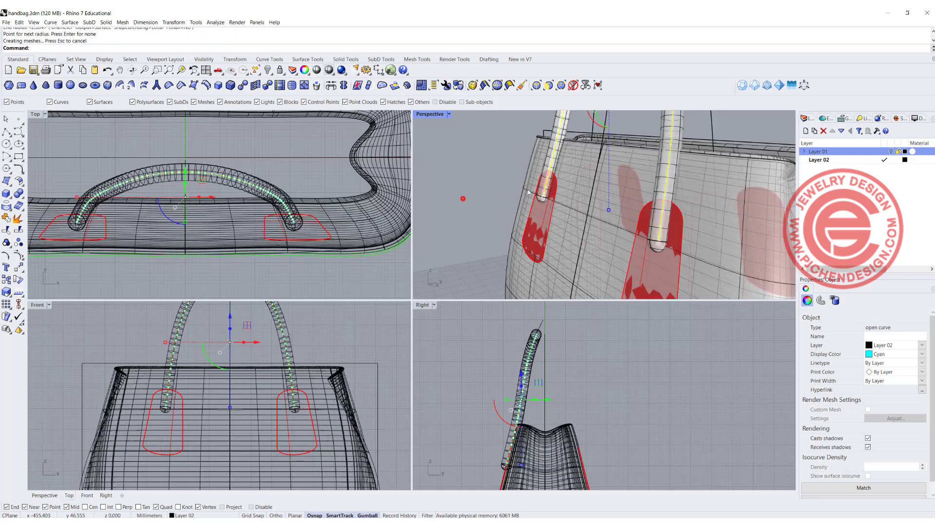
left_click(463, 198)
Move the handle pipe slightly outward from the bag body and check its fit against the tabs
scroll(553, 207, "down", 3)
right_click_drag(606, 224, 605, 288, "shift")
right_click_drag(706, 214, 607, 177)
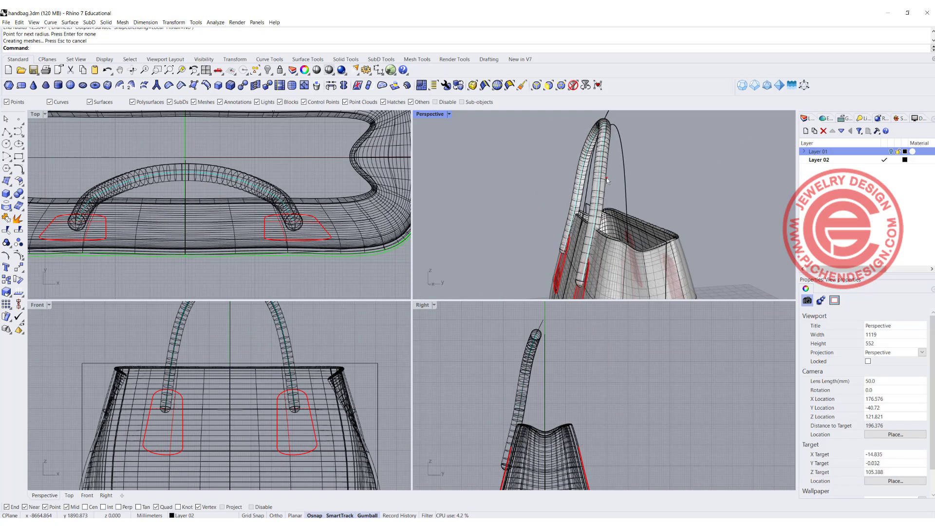
left_click(607, 178)
left_click_drag(612, 194, 607, 200)
left_click(740, 202)
right_click_drag(740, 202, 740, 201)
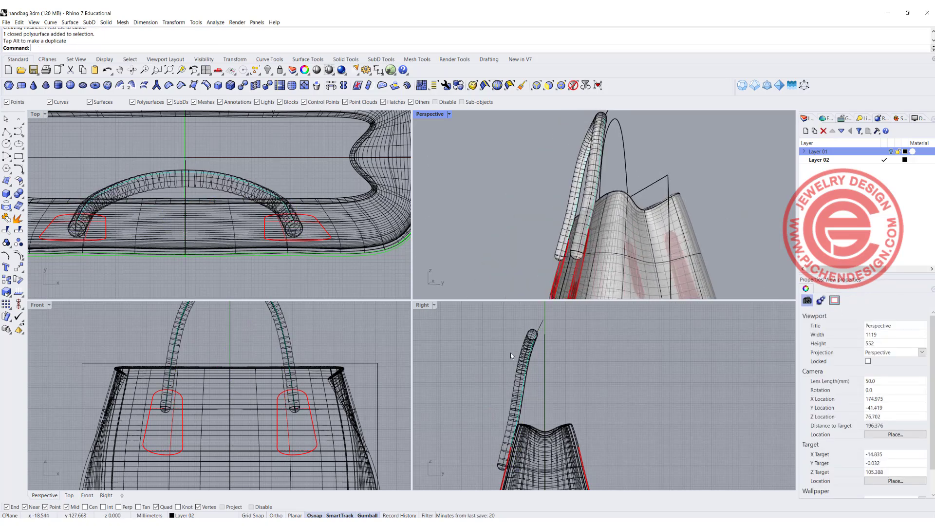
left_click(220, 184)
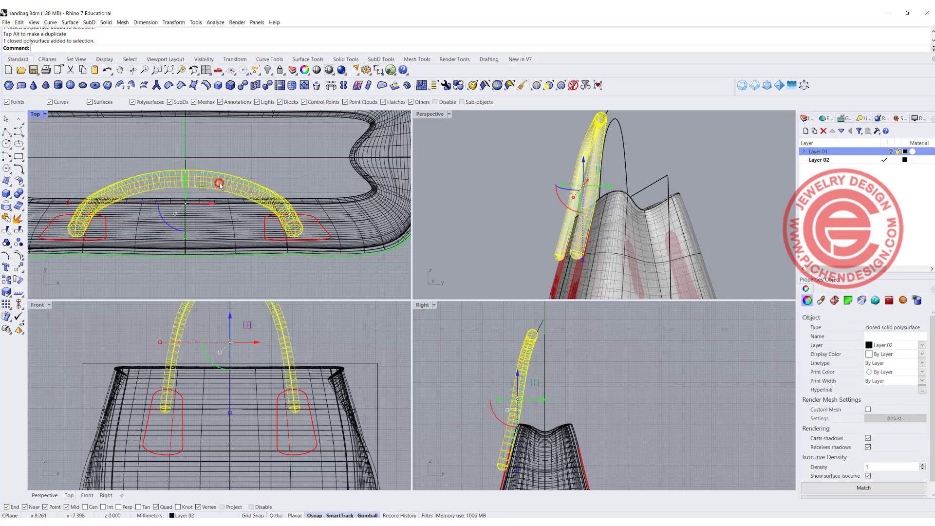
double_click(425, 116)
scroll(458, 239, "down", 4)
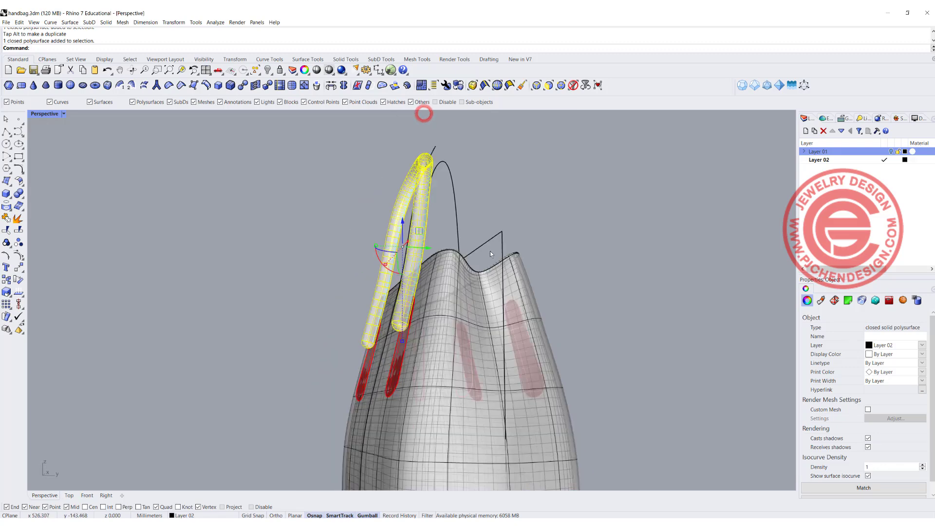
left_click(549, 209)
Delete the two red tabs on the side of the bag body that has no handle pipe
right_click_drag(549, 209, 562, 285)
scroll(374, 404, "up", 4)
left_click(549, 347)
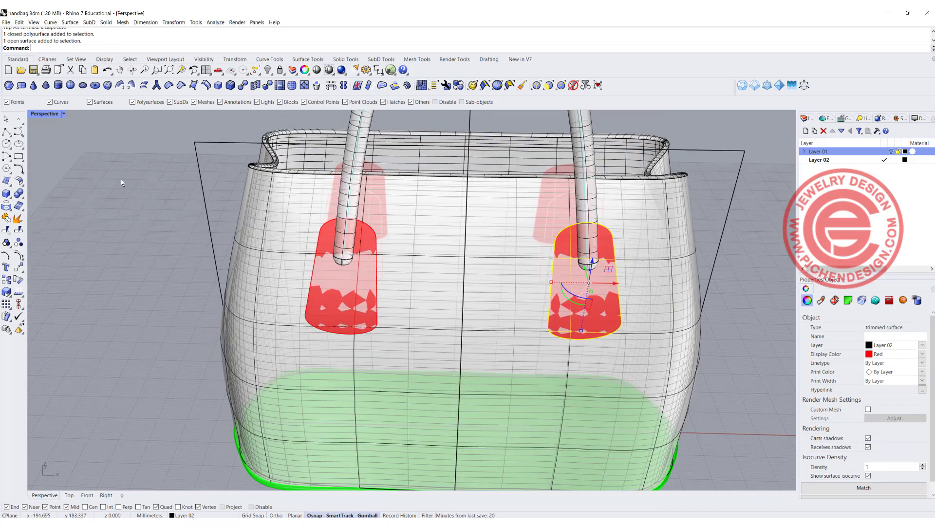
left_click(378, 275, "shift")
left_click(391, 287)
mouse_move(509, 204)
right_mouse_down()
mouse_move(450, 265)
mouse_move(424, 222)
mouse_move(503, 202)
right_mouse_up()
right_click_drag(419, 174, 639, 258)
left_click(629, 256)
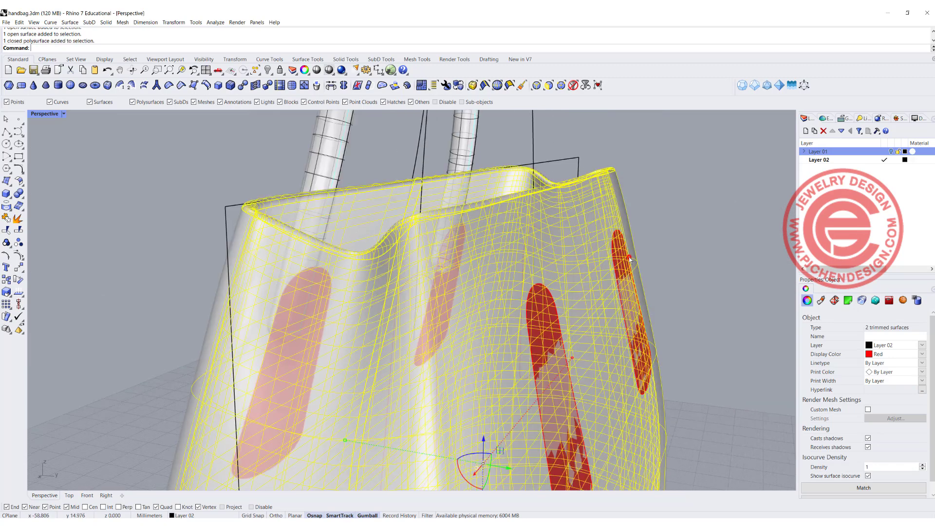
left_click(670, 247)
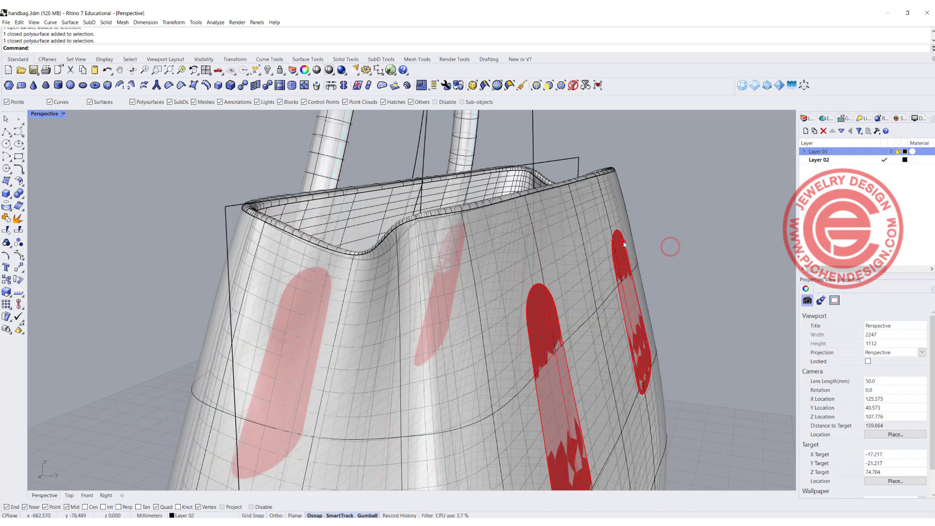
left_click(623, 242)
key("Delete")
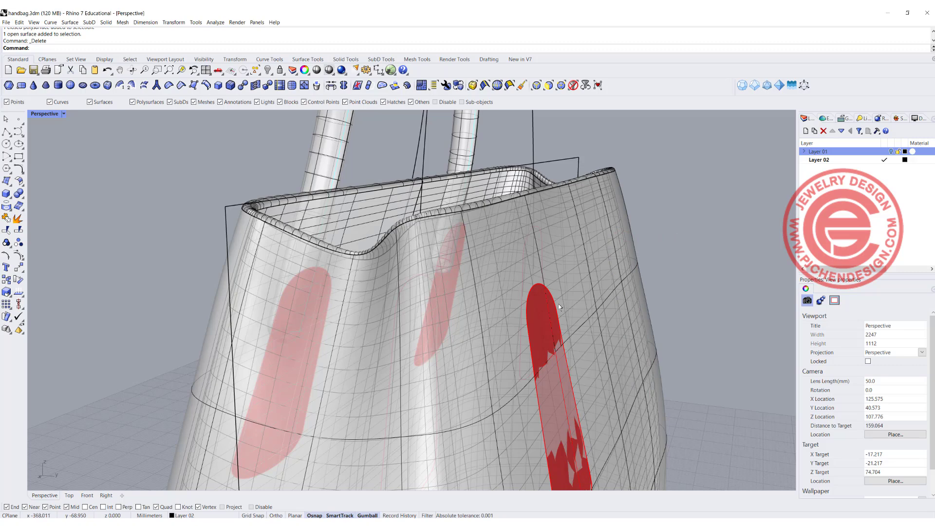
left_click(560, 303)
left_click(557, 308)
left_click(556, 307)
key("Delete")
Try rebuilding both remaining red tabs with point counts of U 24 and V 8, degree 3, deleting the input and retrimming
scroll(469, 256, "down", 8)
right_click_drag(214, 258, 399, 258)
scroll(409, 267, "up", 4)
left_click(409, 267)
left_click(409, 267)
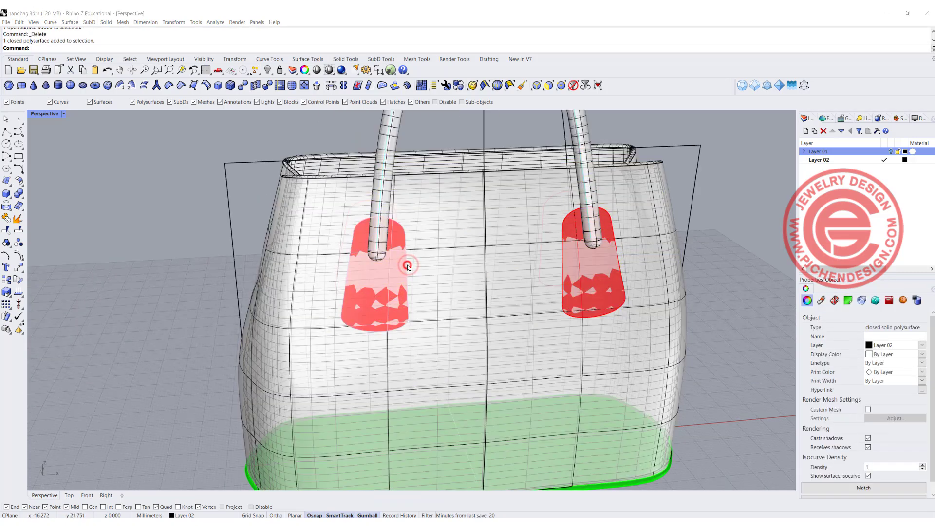
left_click(619, 261, "shift")
left_click(643, 282)
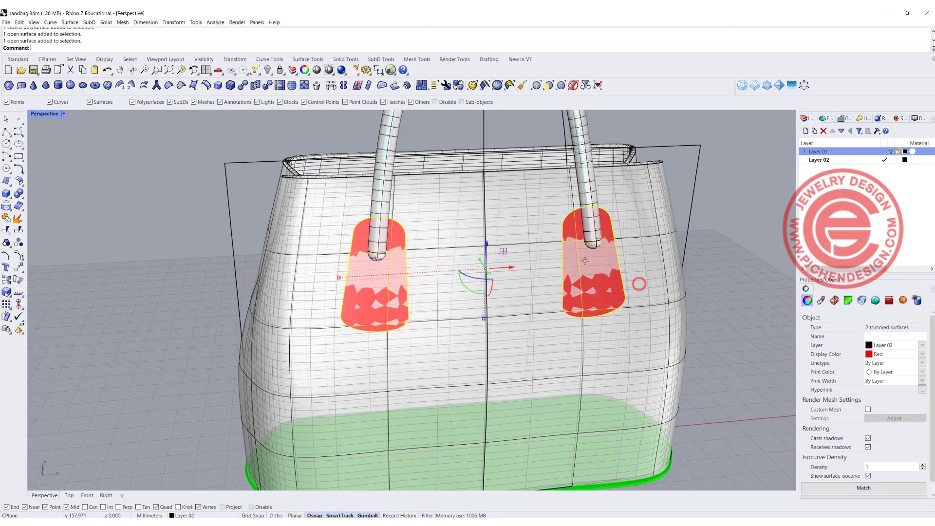
right_click_drag(629, 273, 575, 262)
type("Rebn")
key("Return")
type("Rebuild")
key("Return")
scroll(380, 166, "down", 3)
right_click_drag(419, 166, 430, 198)
double_click(586, 169)
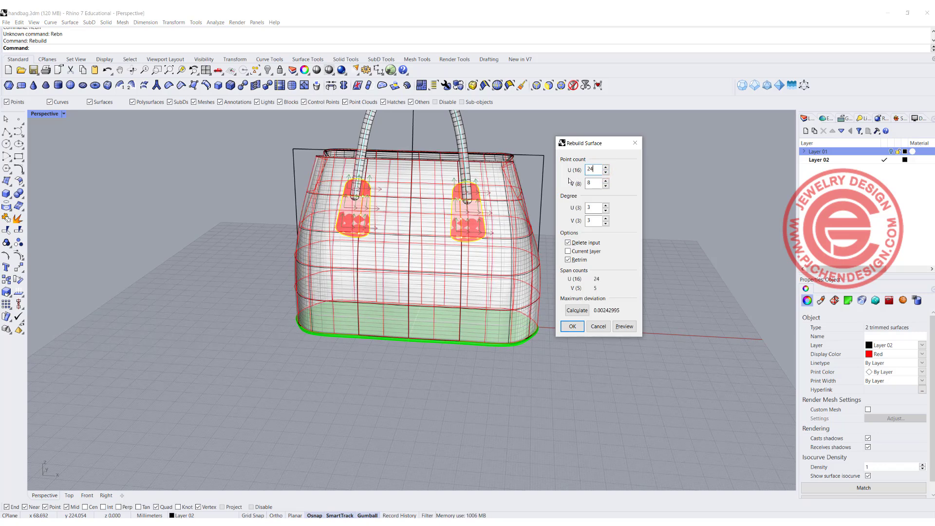
right_click_drag(449, 193, 346, 202)
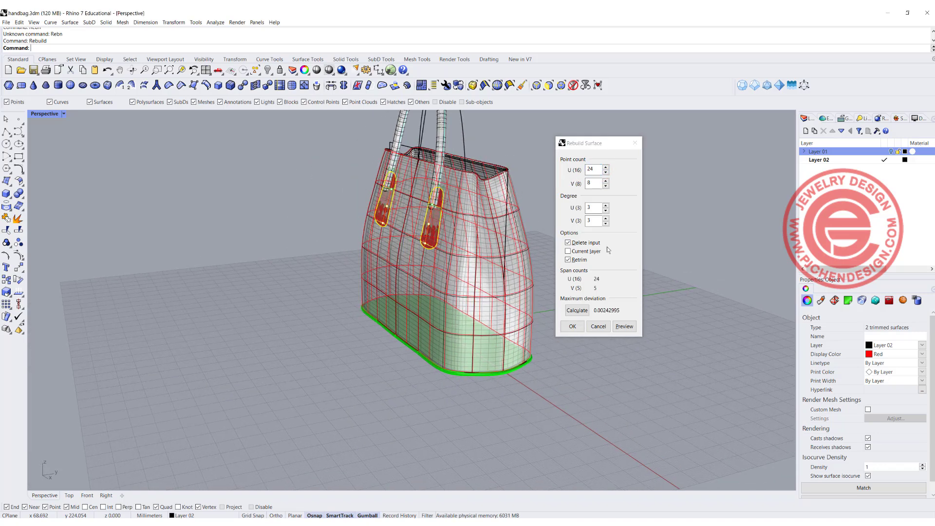
left_click(572, 327)
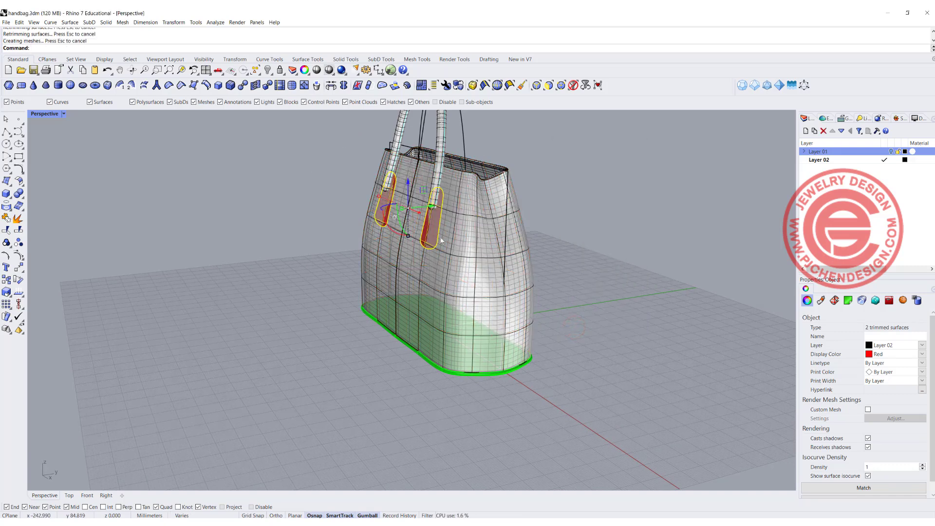
Inspect the control points of the rebuilt tabs, and undo the rebuild
right_click_drag(346, 195, 447, 187)
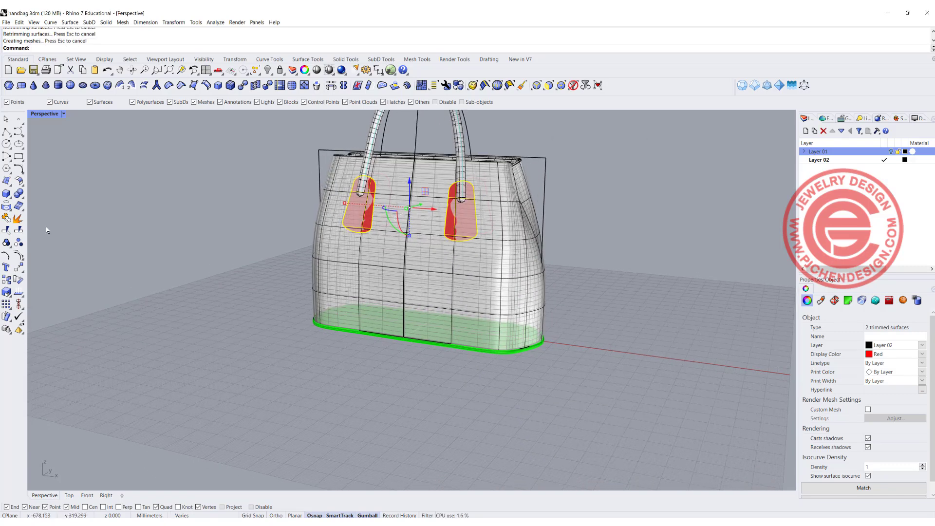
left_click(18, 253)
right_click_drag(271, 233, 541, 170)
scroll(545, 167, "up", 3)
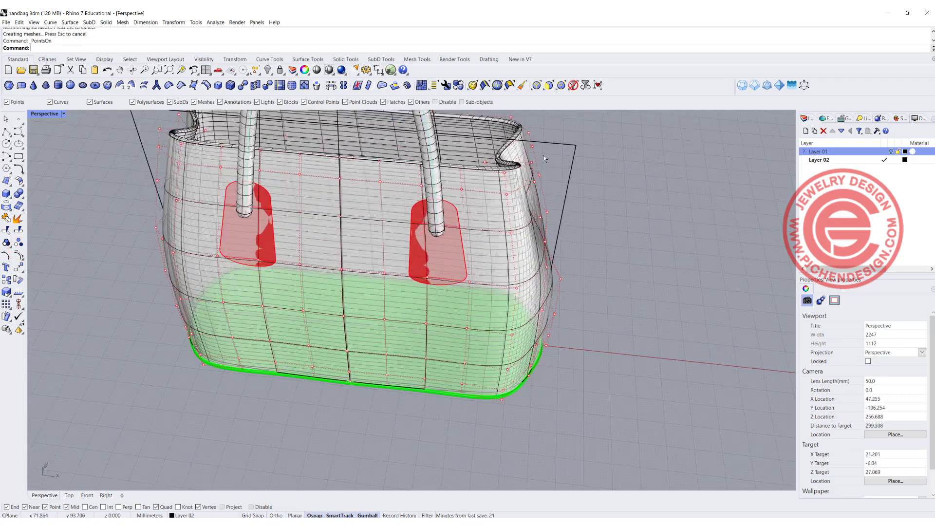
right_click_drag(555, 270, 432, 214)
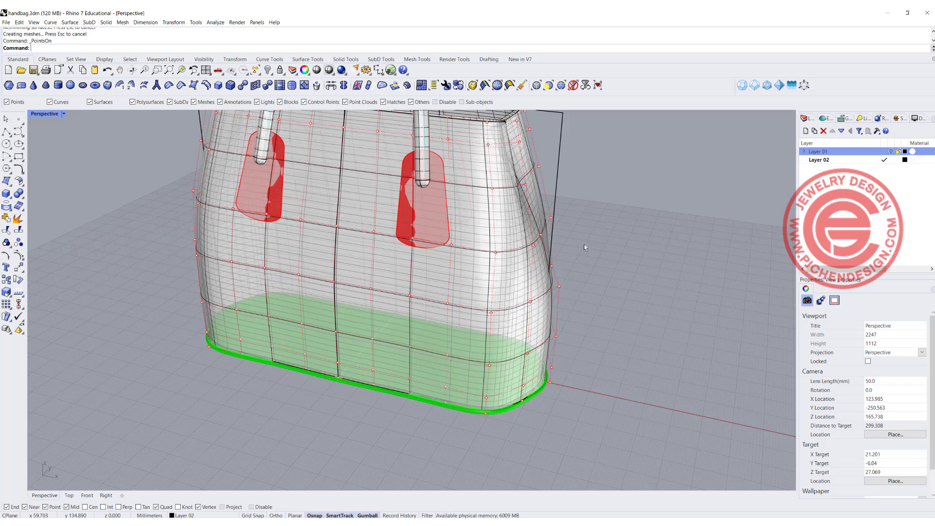
key("ctrl+z")
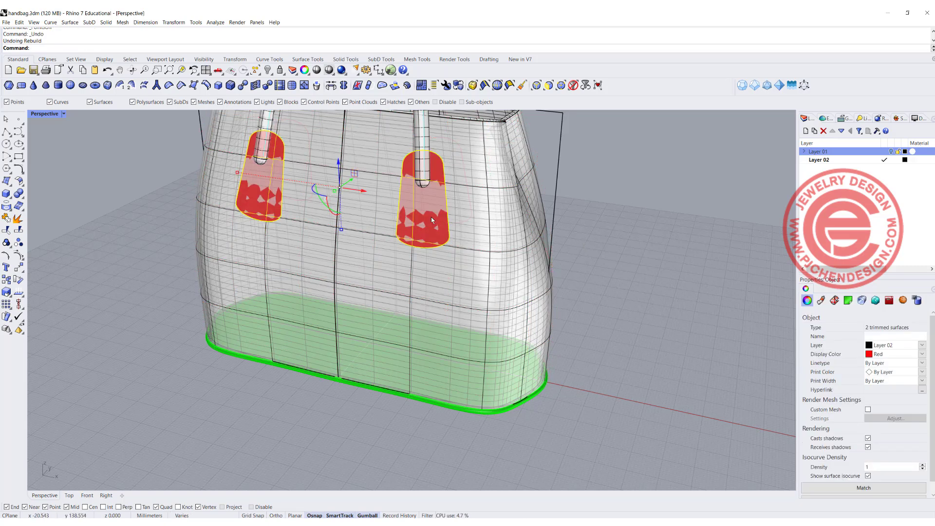
Hide the thick bag body to expose the red tabs
left_click(429, 211)
left_click(437, 203)
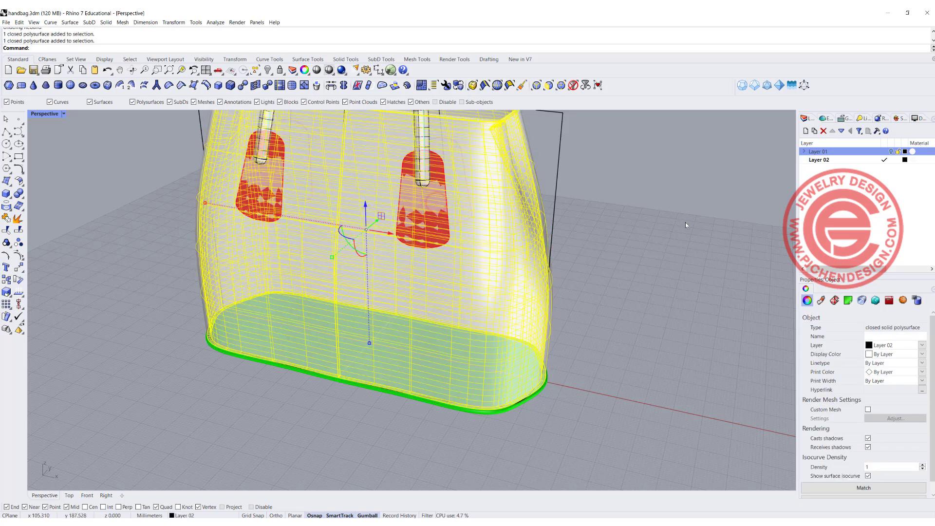
left_click(267, 70)
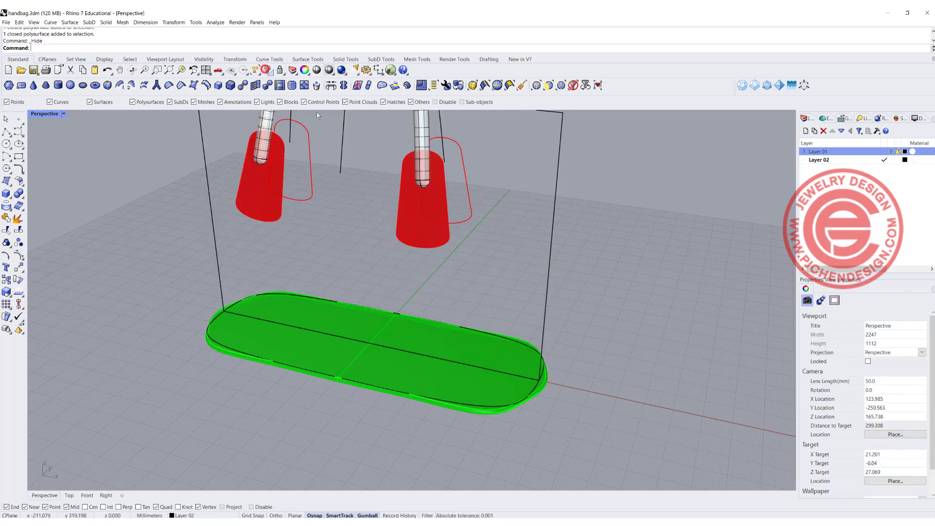
Shrink the underlying surface of the right red tab to its trimmed edges with ShrinkTrimmedSrf
right_click_drag(457, 240, 447, 248)
left_click(426, 248)
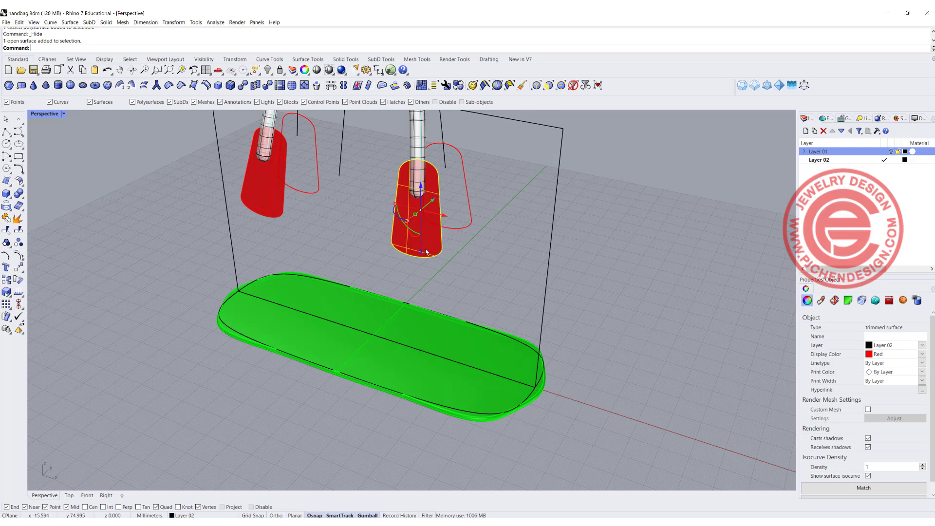
type("ShrinkTrimmedSrf")
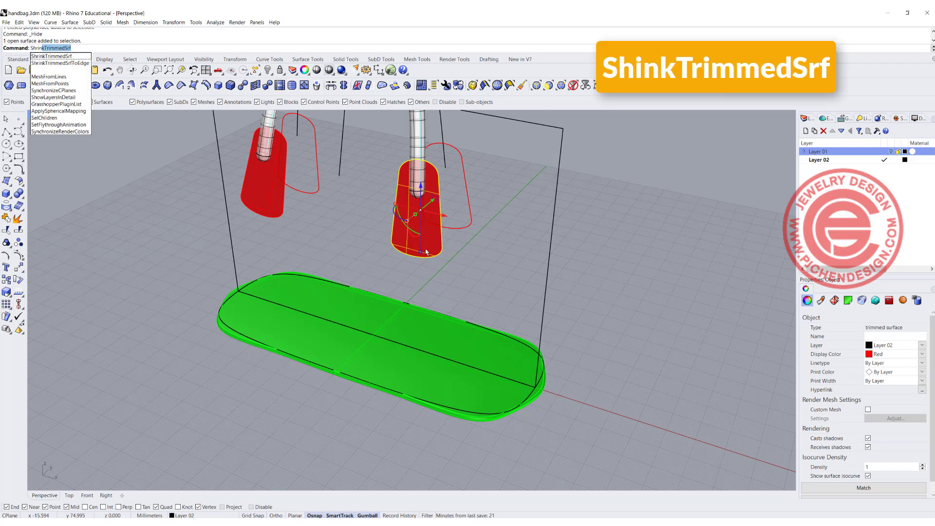
key("Return")
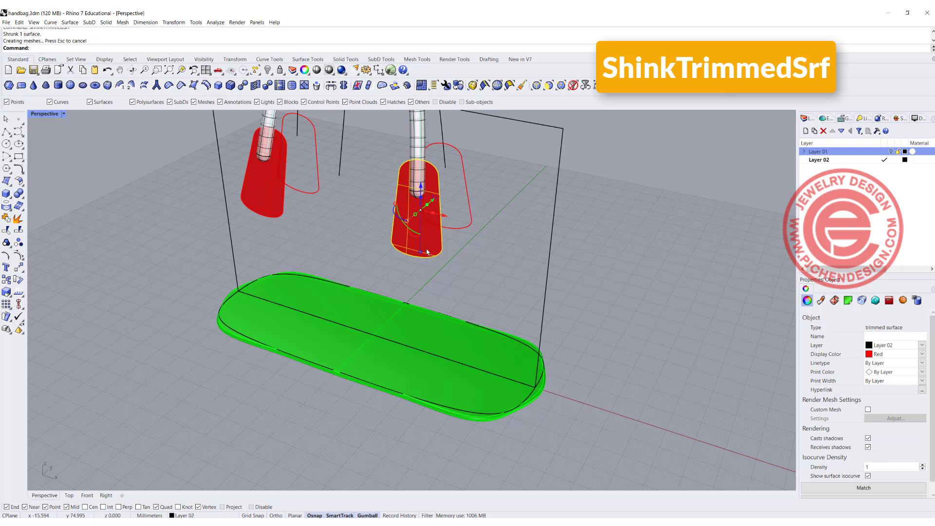
Show the control points of the shrunken right tab and inspect their layout
right_click_drag(436, 239, 458, 236)
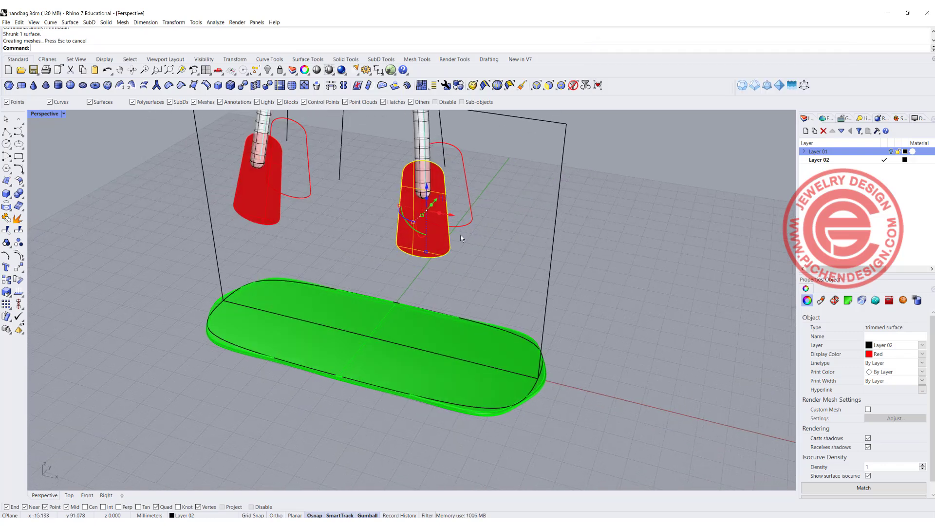
left_click(463, 237)
left_click(445, 244)
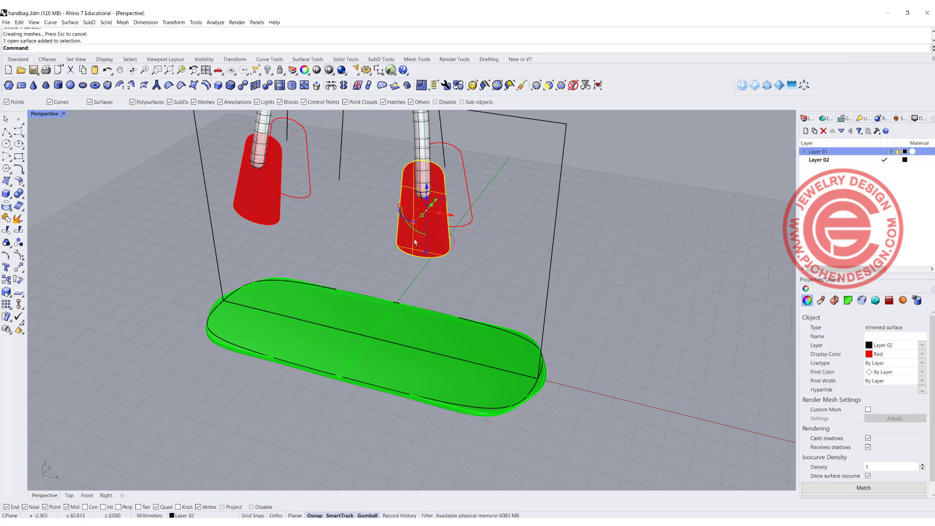
left_click(19, 256)
right_click_drag(361, 235, 413, 155)
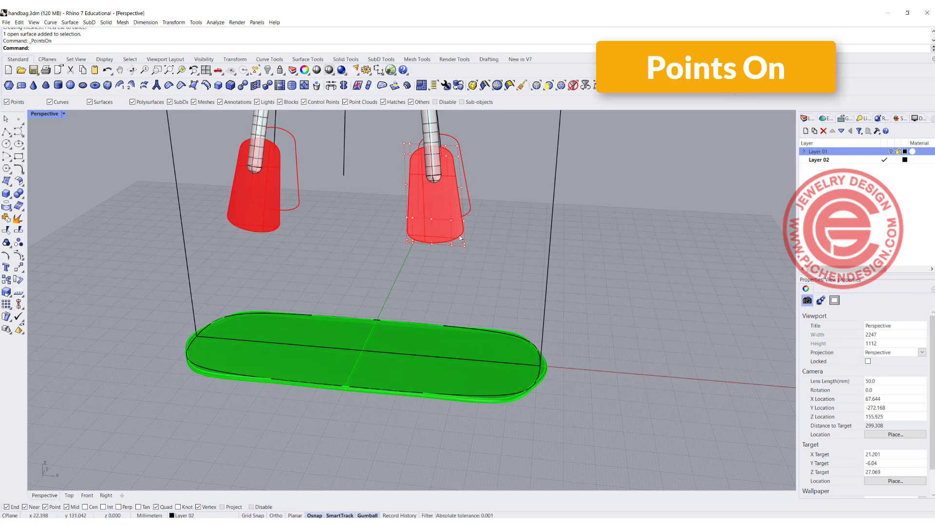
Compare the left tab's control points with those of the shrunken right tab, undoing and redoing the shrink
left_click(252, 220)
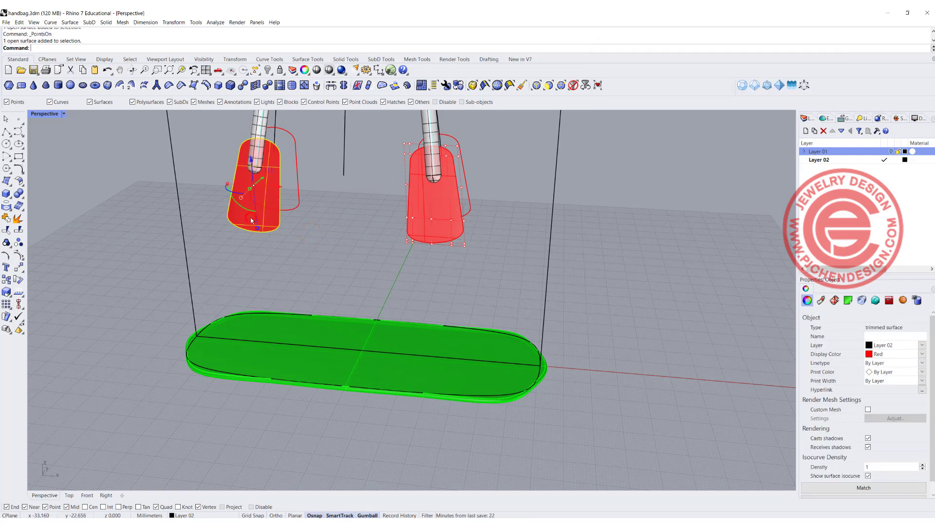
left_click(18, 255)
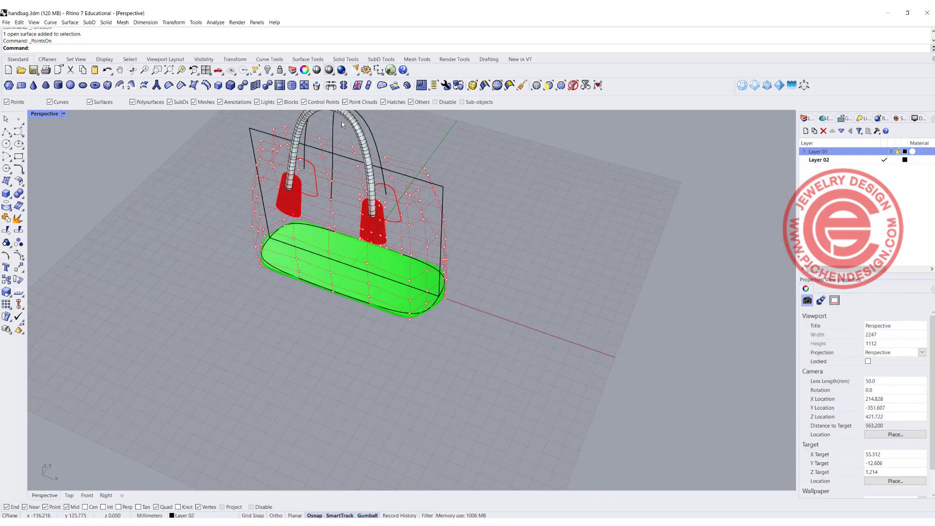
right_click_drag(342, 265, 189, 188)
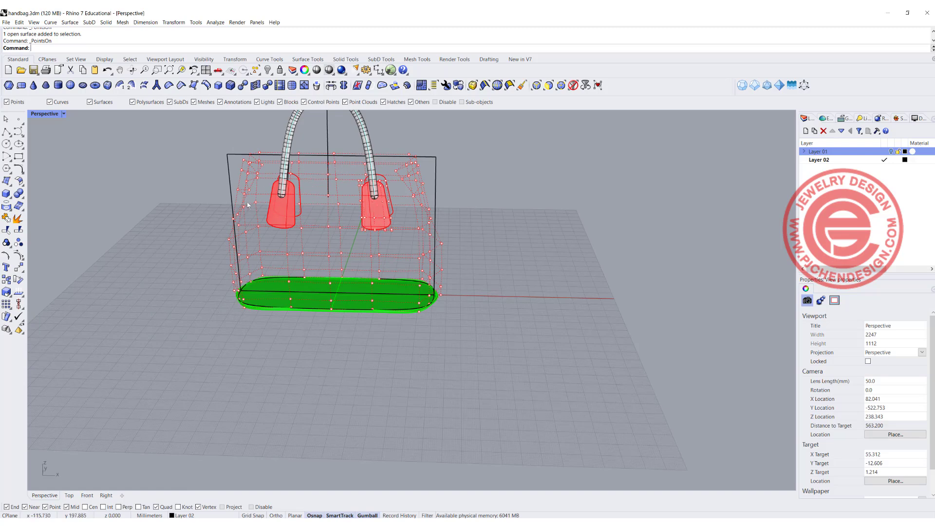
key("ctrl+z")
left_click(206, 203)
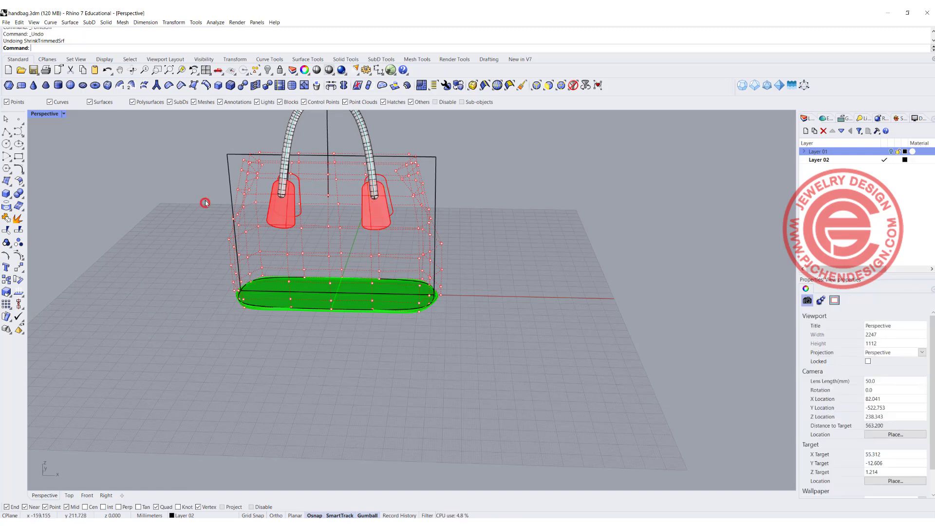
key("ctrl+y")
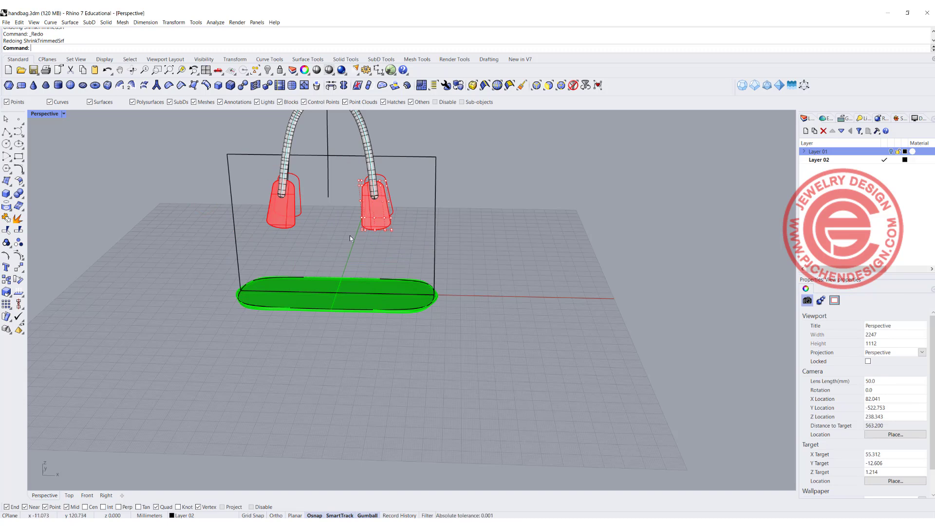
Shrink the left red tab's underlying surface to its trimmed edges with ShrinkTrimmedSrf
left_click(293, 224)
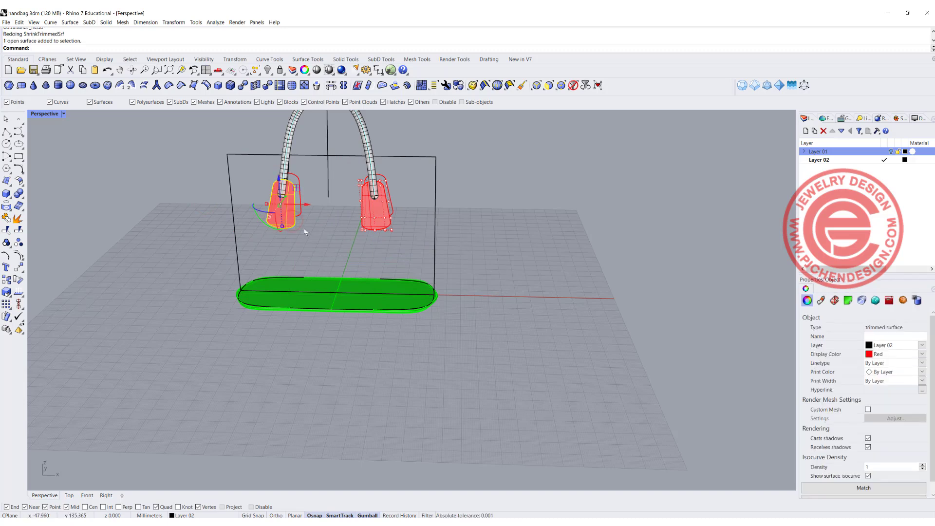
type("ShrinkTrimmedSrf")
key("Return")
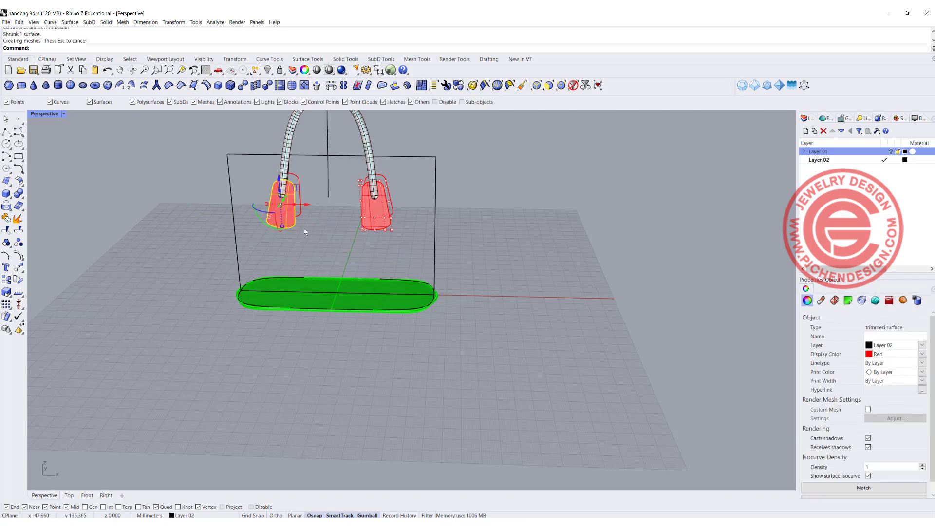
left_click(314, 233)
Rebuild the right red tab with 10 points in both U and V, degree 3, deleting the input and retrimming
scroll(317, 234, "up", 5)
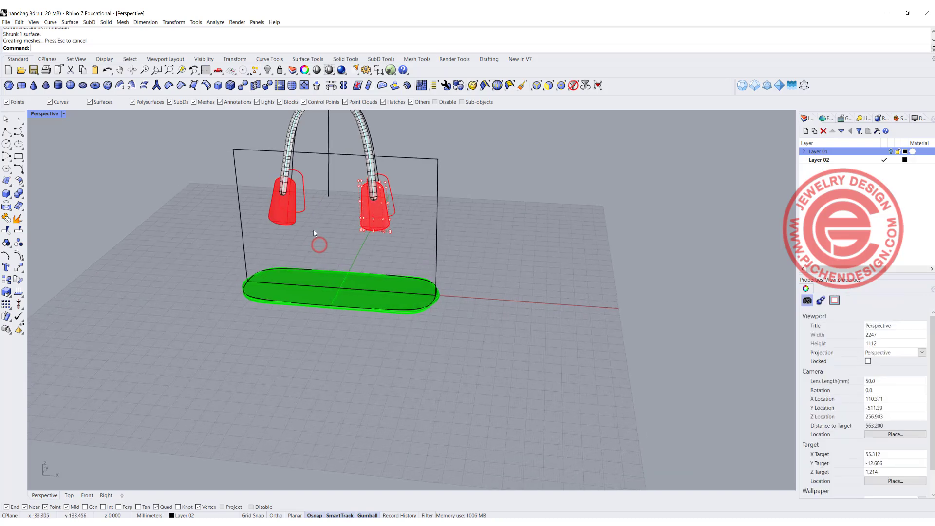
left_click(375, 236)
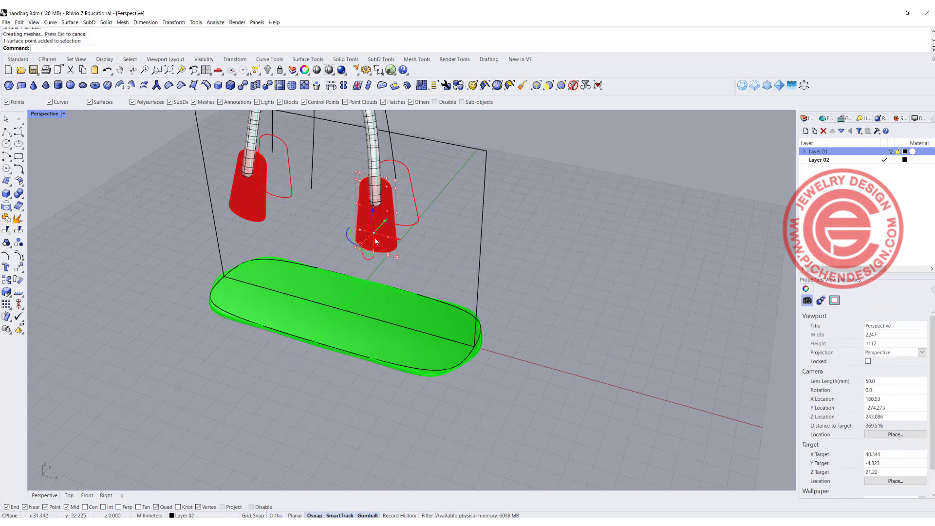
left_click(381, 245)
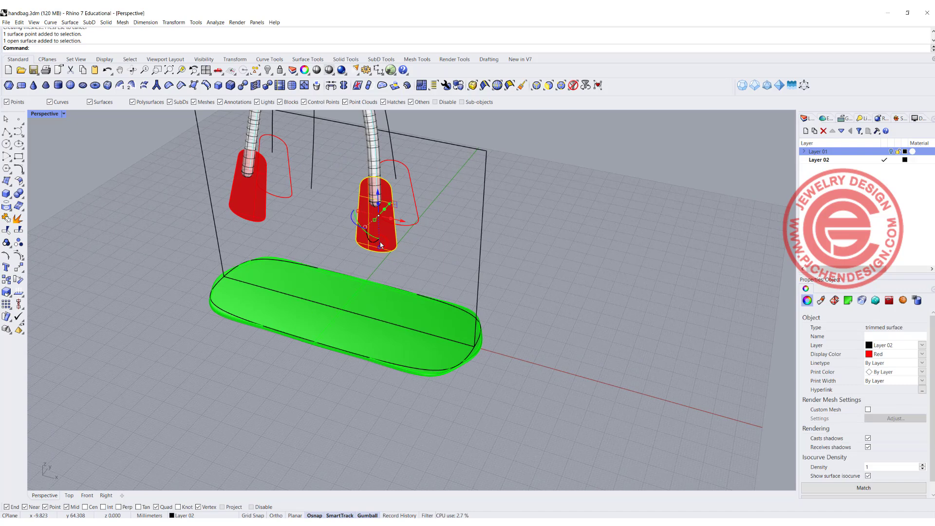
type("Reb")
key("Return")
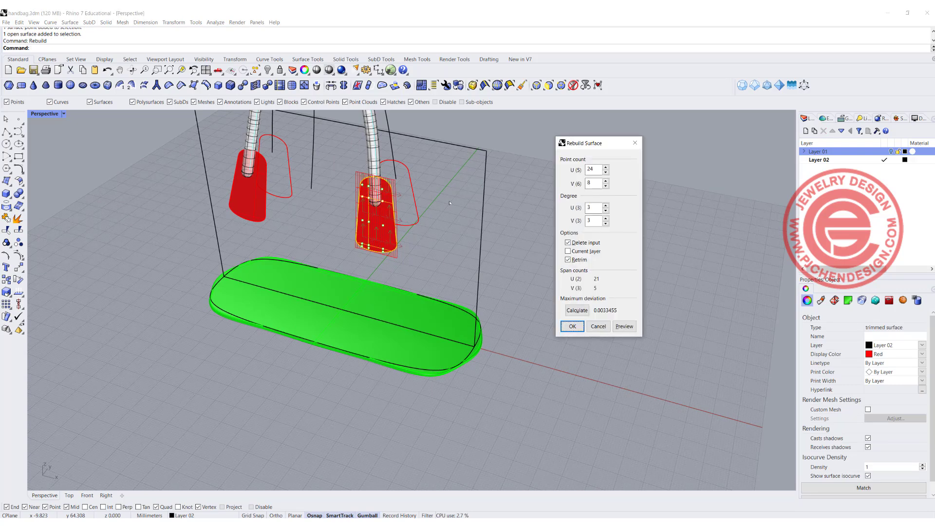
double_click(590, 169)
type("10")
left_click(594, 184)
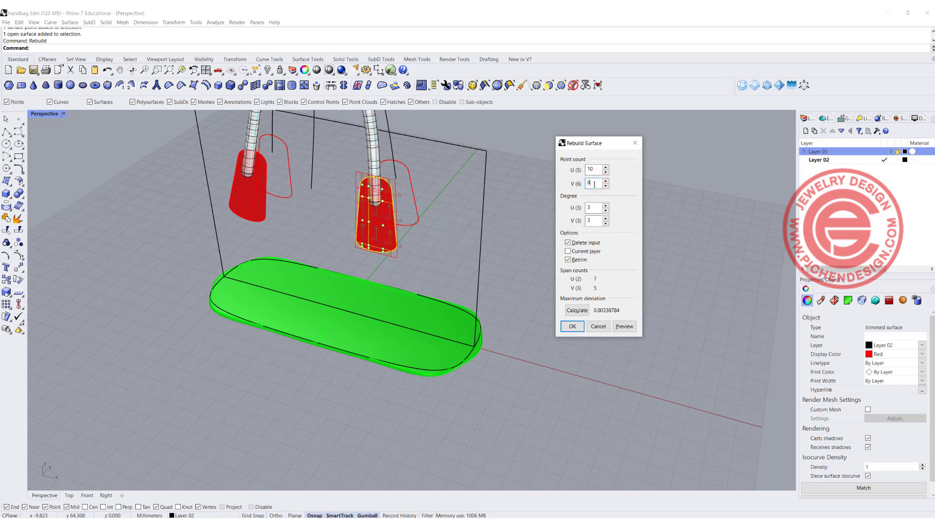
type("10")
left_click(572, 326)
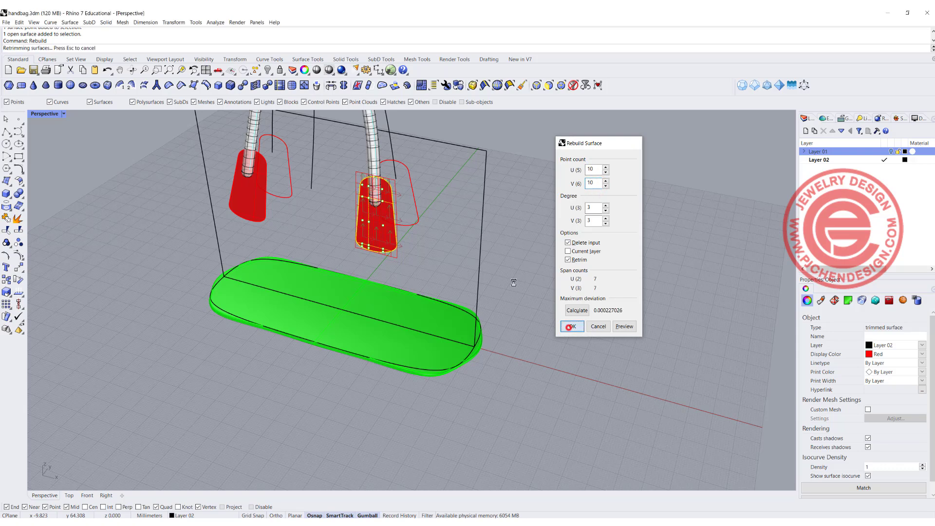
scroll(426, 202, "up", 4)
scroll(280, 216, "up", 1)
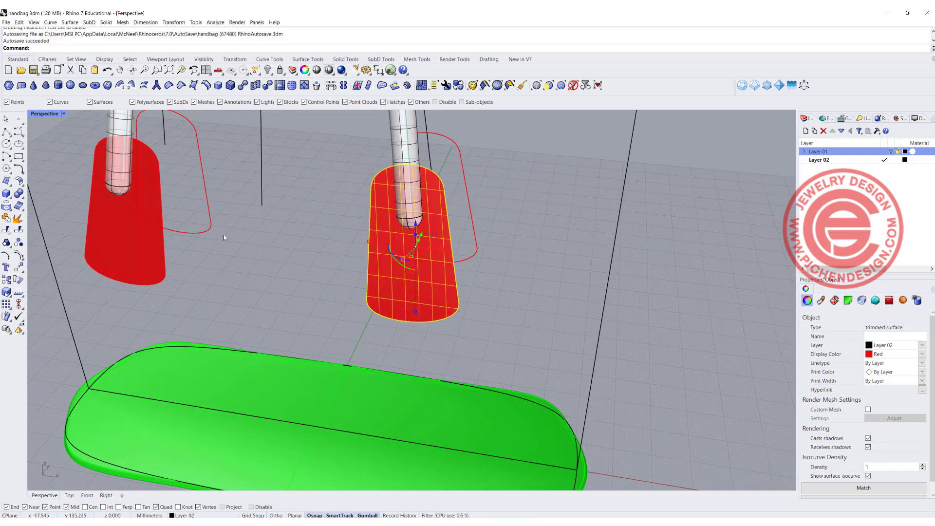
Turn on the right tab's control points and pull its upper central 16 points forward to bulge around the handle end
left_click(19, 254)
mouse_move(396, 214)
right_mouse_down()
mouse_move(373, 212)
mouse_move(402, 216)
right_mouse_up()
double_click(44, 114)
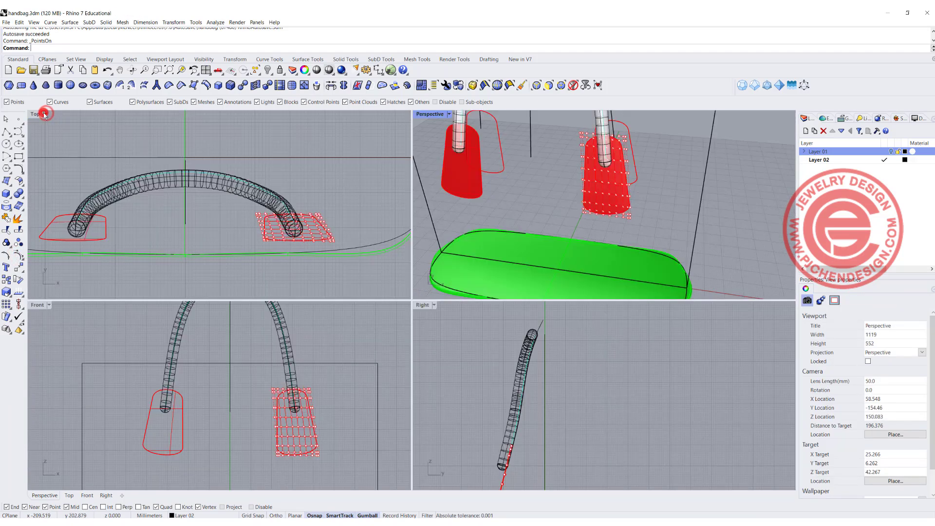
scroll(237, 368, "up", 6)
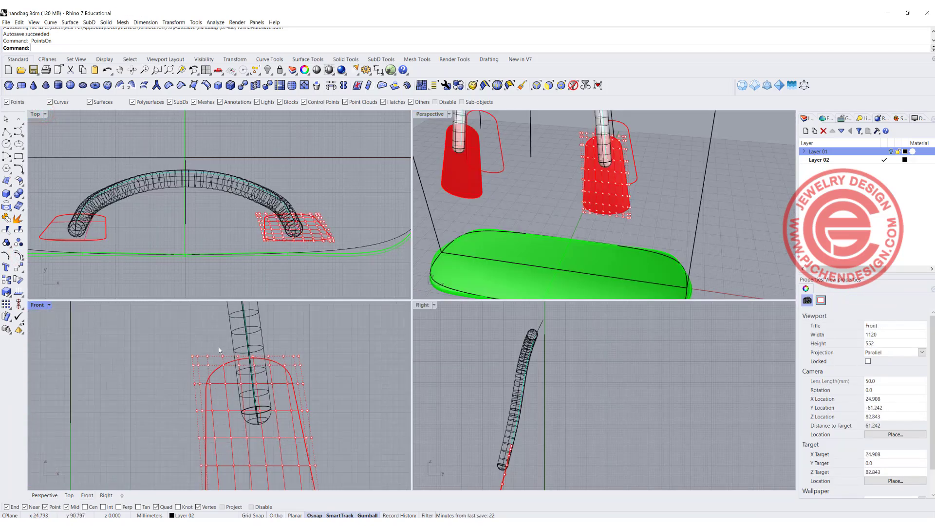
left_click_drag(223, 360, 278, 423)
scroll(499, 417, "up", 4)
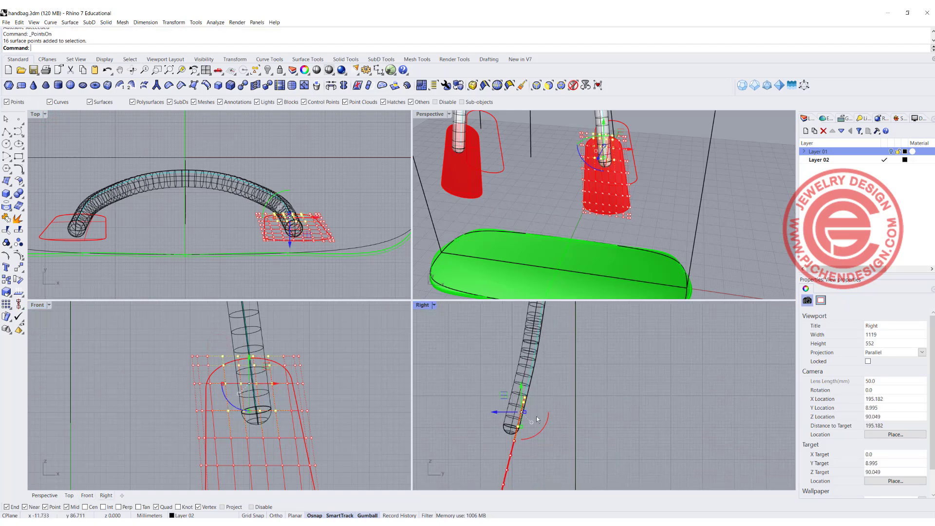
left_click_drag(504, 396, 485, 392)
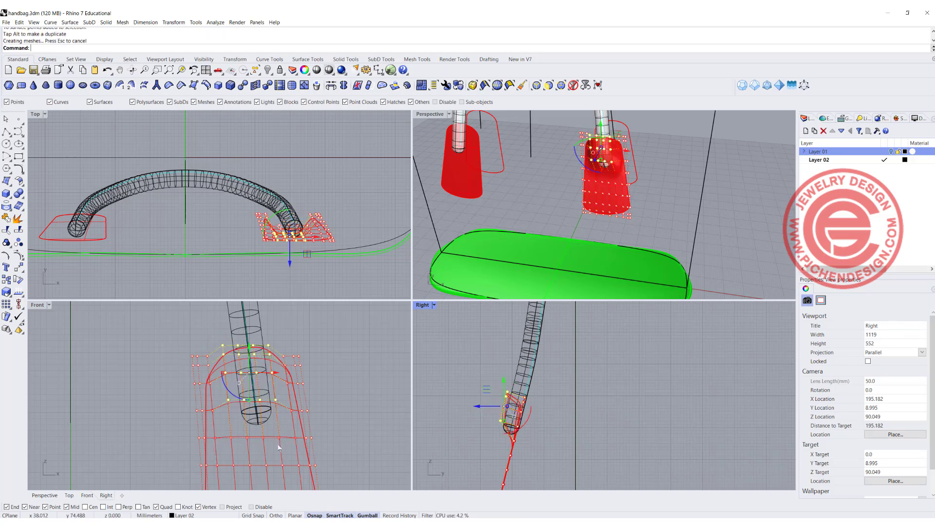
Pull the two control points just below the handle end forward to extend the right tab's bulge
left_click(241, 434)
left_click_drag(266, 443, 272, 448)
left_click_drag(495, 424, 484, 427)
left_click(404, 387)
Shift the control points of the bulge's two outer columns on the right tab slightly back and down
right_click_drag(604, 187, 577, 191)
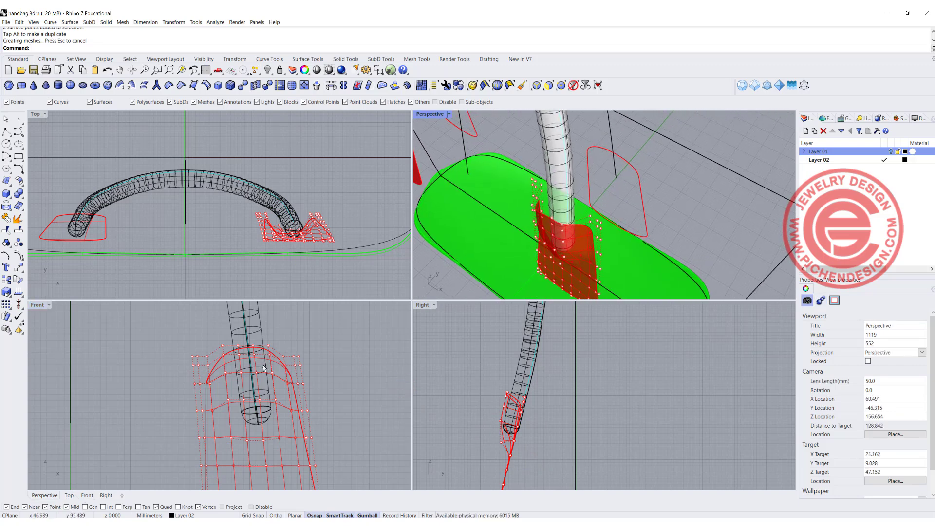
scroll(264, 370, "up", 2)
left_click_drag(267, 345, 277, 400)
left_click(275, 394)
left_click(278, 434)
left_click_drag(189, 342, 208, 384)
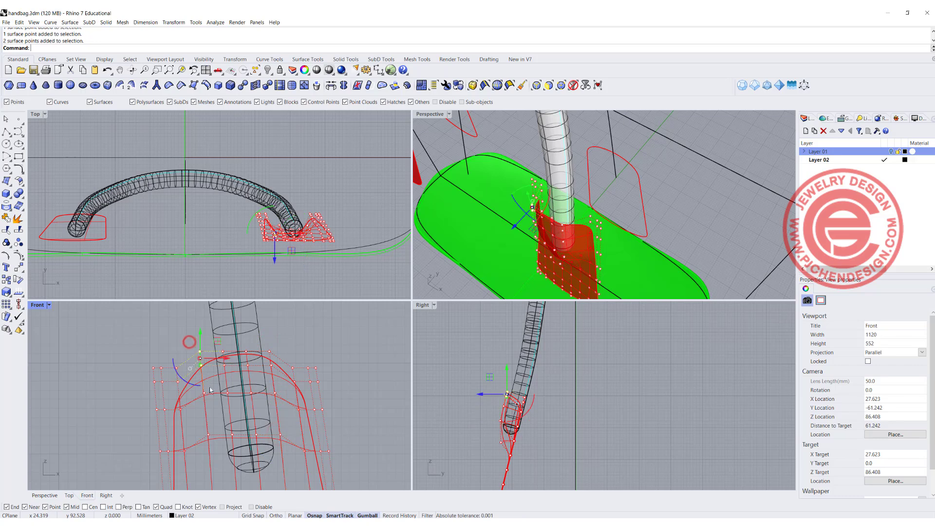
left_click(205, 395)
left_click(209, 435)
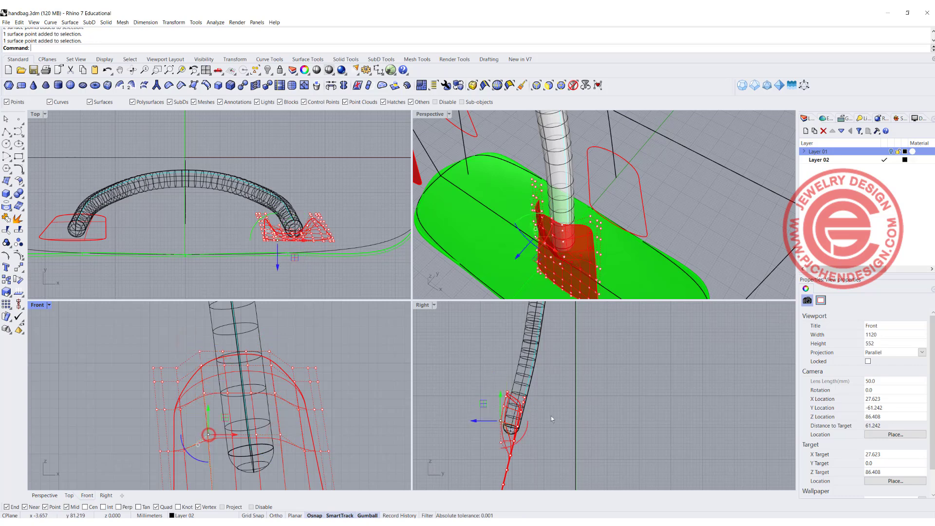
left_click_drag(484, 405, 490, 411)
Move the selected control point at the centre of the right tab's bulge slightly forward, in front of the handle
right_click_drag(515, 268, 709, 202)
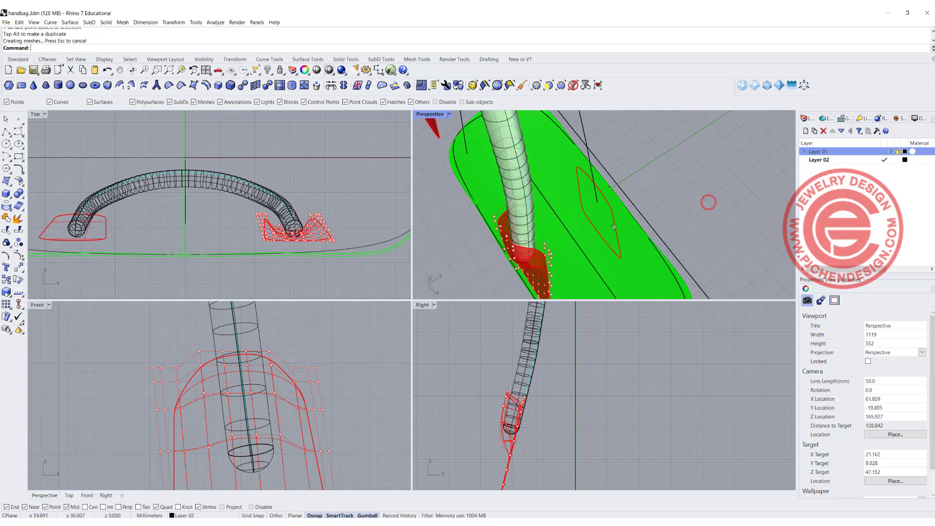
scroll(269, 240, "up", 4)
right_click_drag(526, 271, 585, 234)
scroll(606, 278, "up", 2)
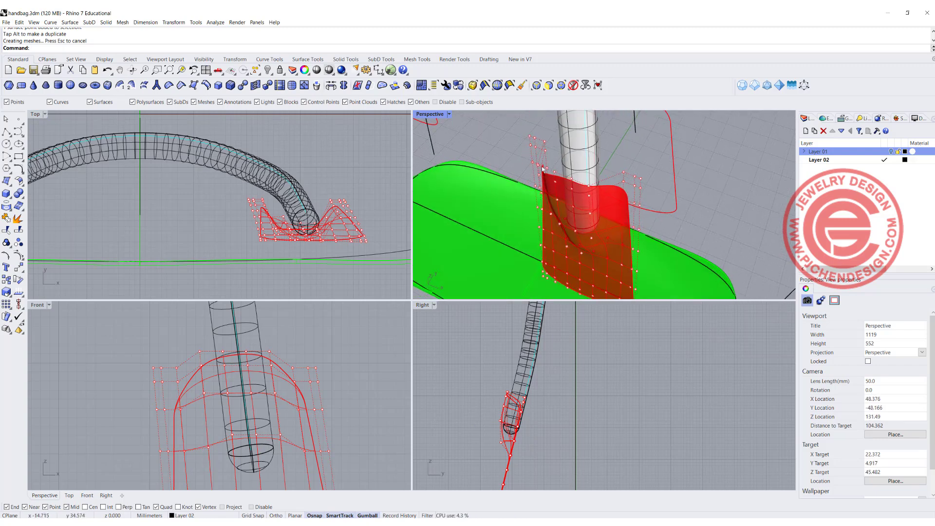
scroll(573, 182, "up", 2)
left_click(568, 182)
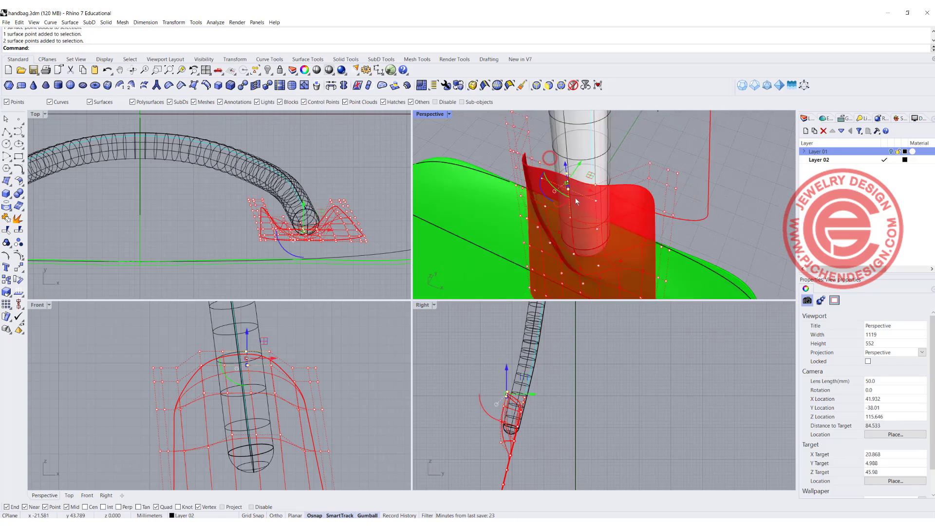
left_click(571, 221)
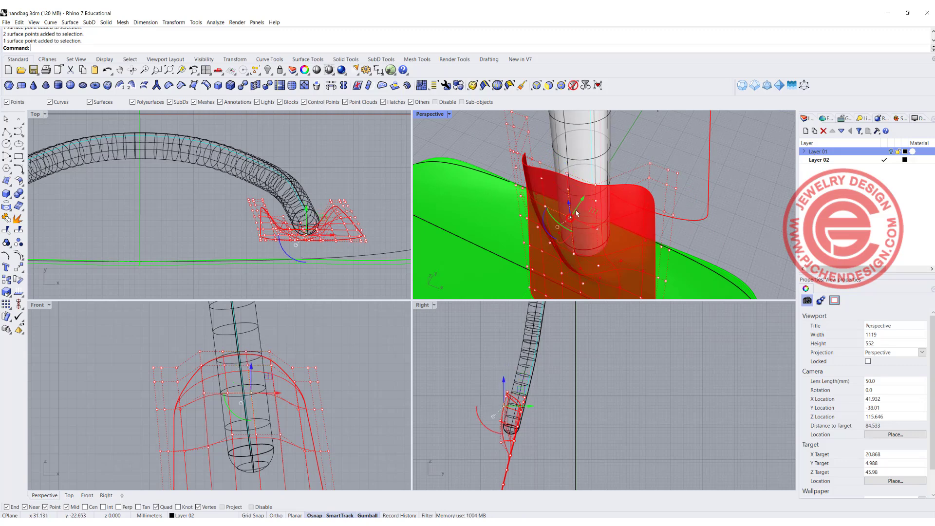
left_click_drag(583, 202, 577, 205)
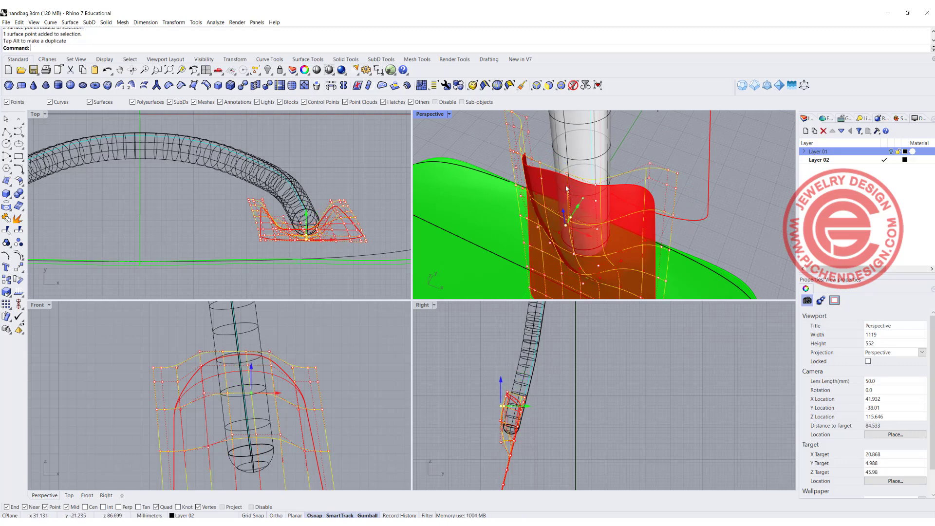
Fine-tune the depth of the central control points near the right tab's upper edge so the surface follows the handle
left_click(567, 174)
left_click_drag(583, 161, 585, 210)
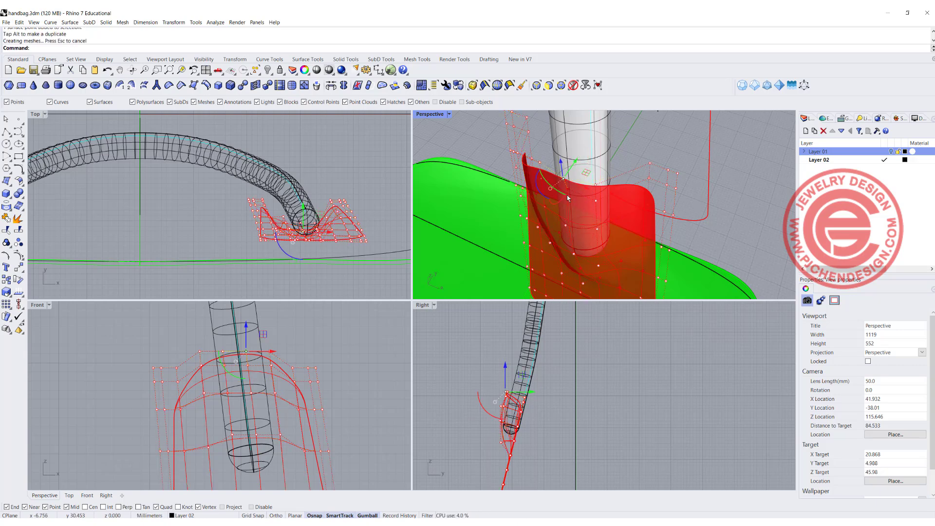
left_click(565, 192)
left_click_drag(575, 178, 579, 169)
right_click_drag(615, 200, 643, 195)
Turn off the tab's control points and delete the piped handle, keeping its path curve
scroll(594, 245, "up", 5)
scroll(657, 183, "down", 6)
left_click(640, 160)
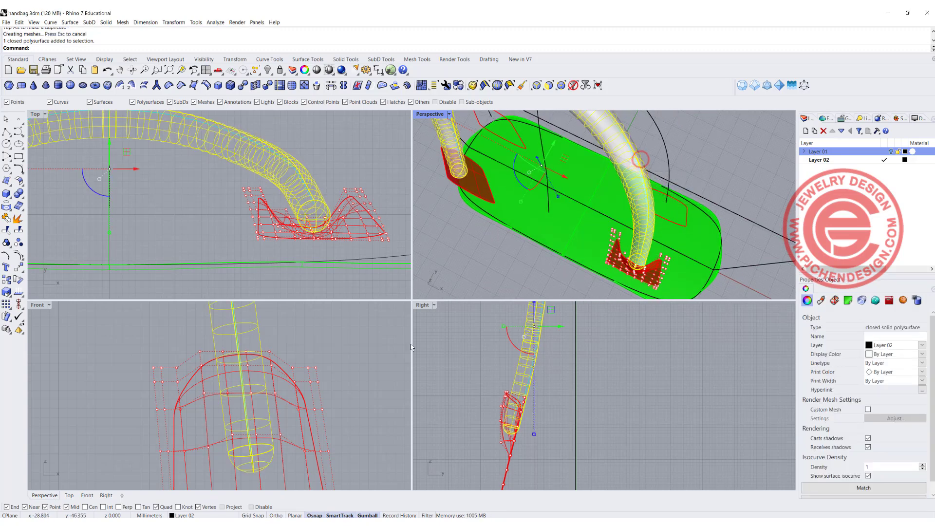
left_click(375, 363)
left_click(282, 330)
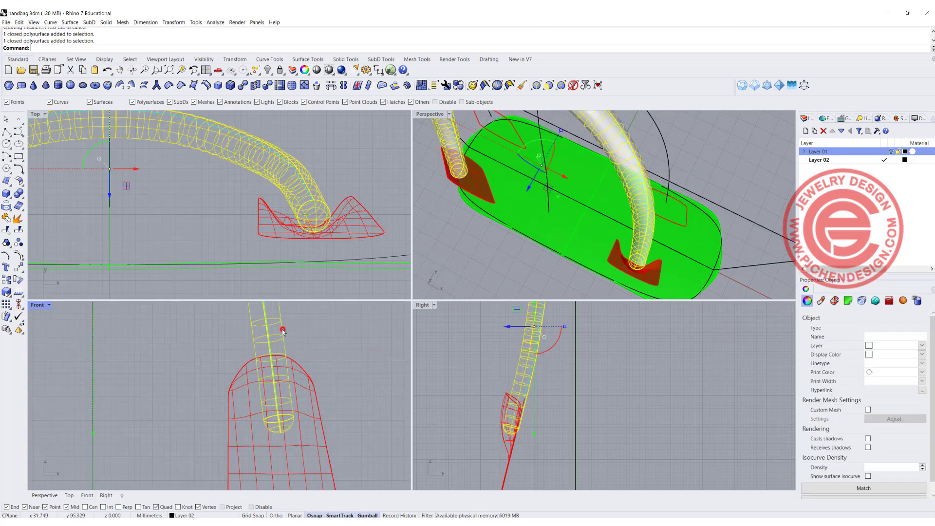
key("Delete")
scroll(529, 394, "down", 6)
right_click_drag(529, 394, 543, 378)
scroll(531, 382, "up", 8)
left_click(531, 383)
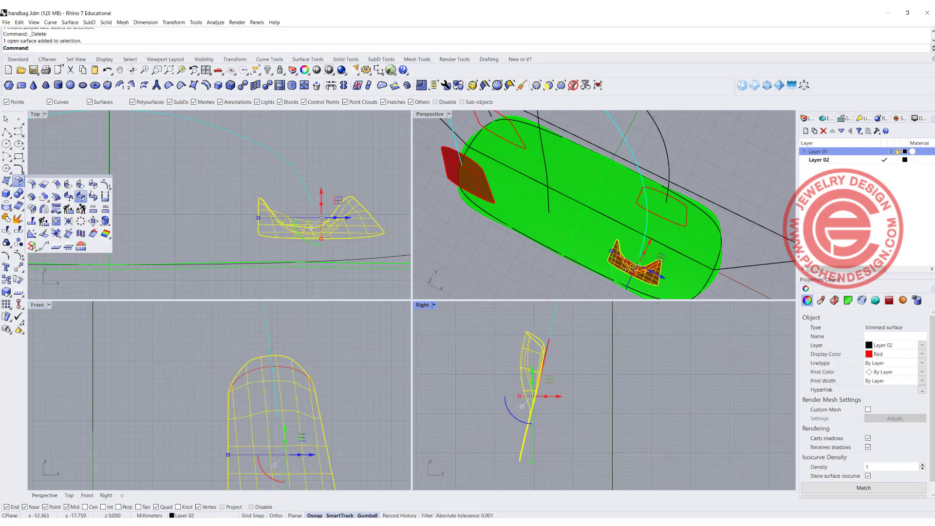
left_click(18, 181)
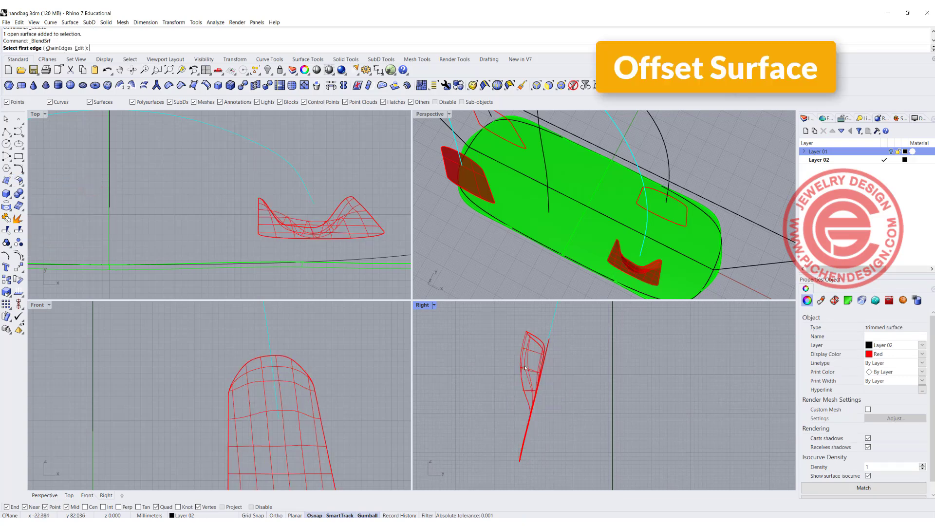
key("Escape")
Offset the shaped right tab surface forward by 1.5 mm with round corners and Solid set to No
left_click(18, 180)
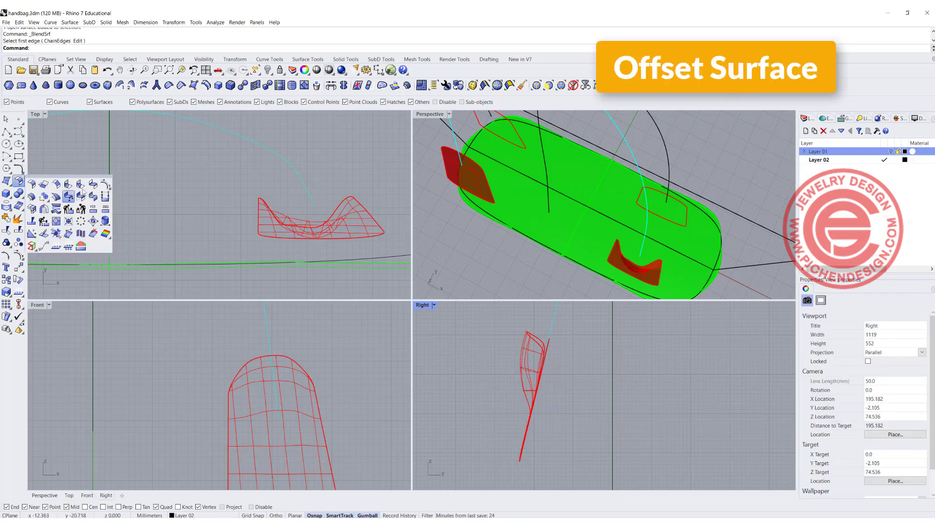
left_click(31, 197)
left_click(528, 368)
key("Return")
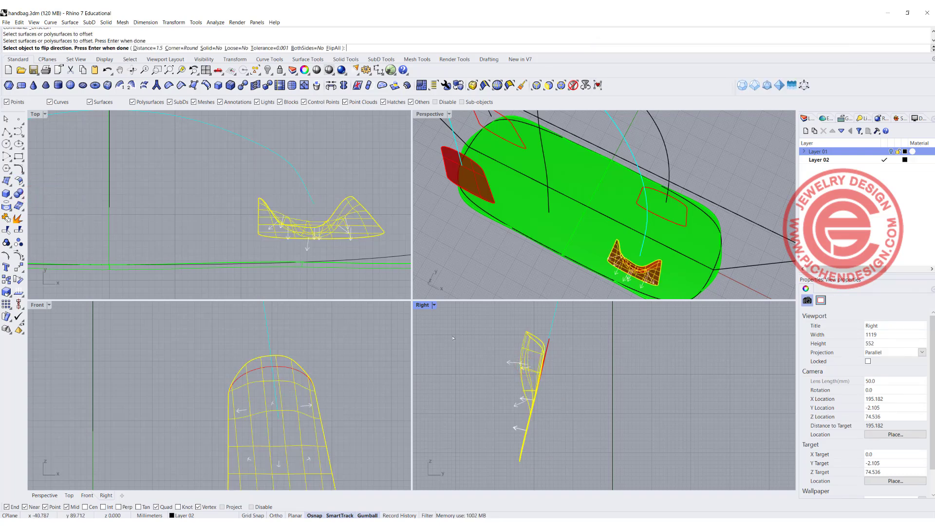
right_click(480, 380)
left_click(483, 375)
right_click_drag(640, 226, 521, 272)
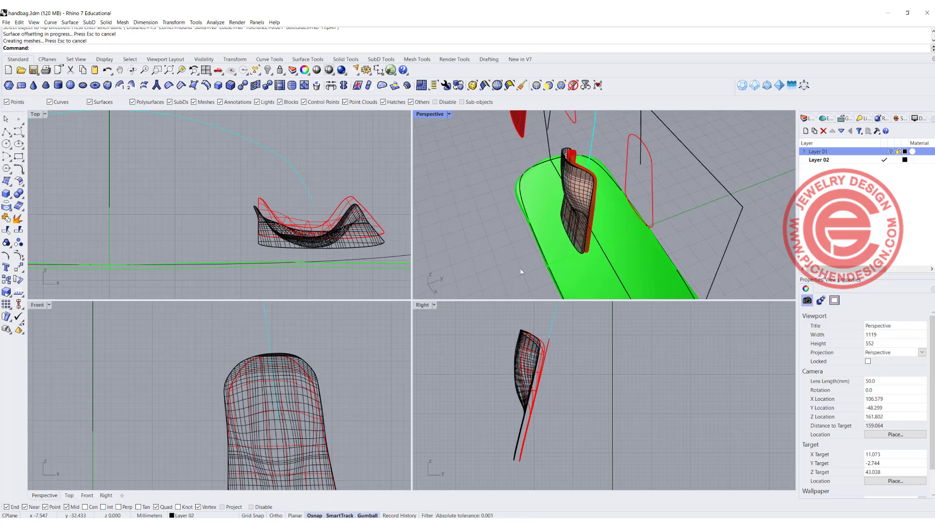
Blend the full edge chains of the original and offset tab surfaces with curvature continuity, linking and reducing both bulge values
left_click(21, 183)
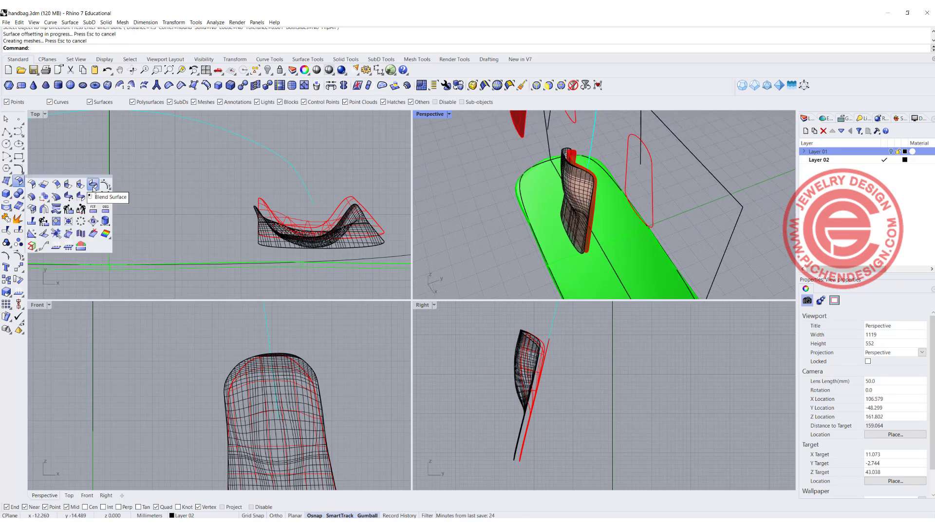
left_click(93, 182)
left_click(66, 48)
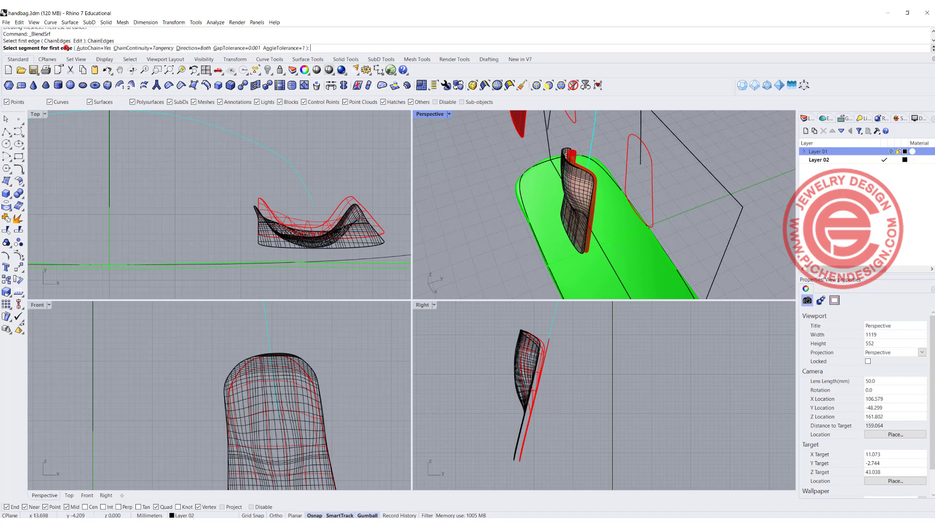
left_click(380, 223)
left_click(382, 229)
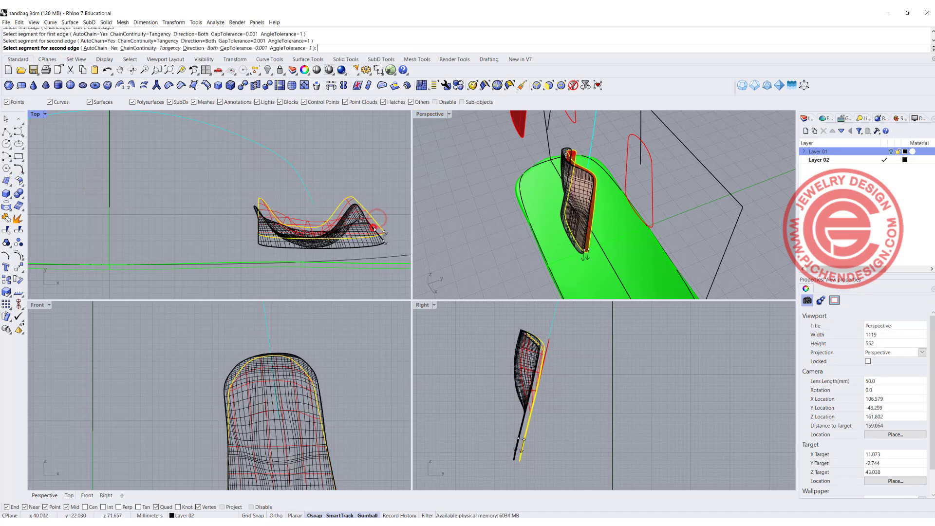
key("Return")
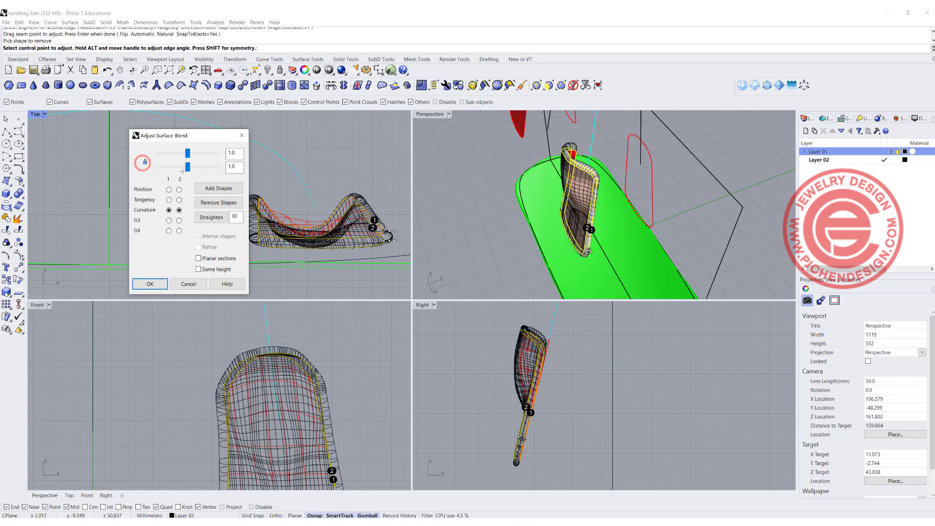
left_click_drag(179, 168, 167, 168)
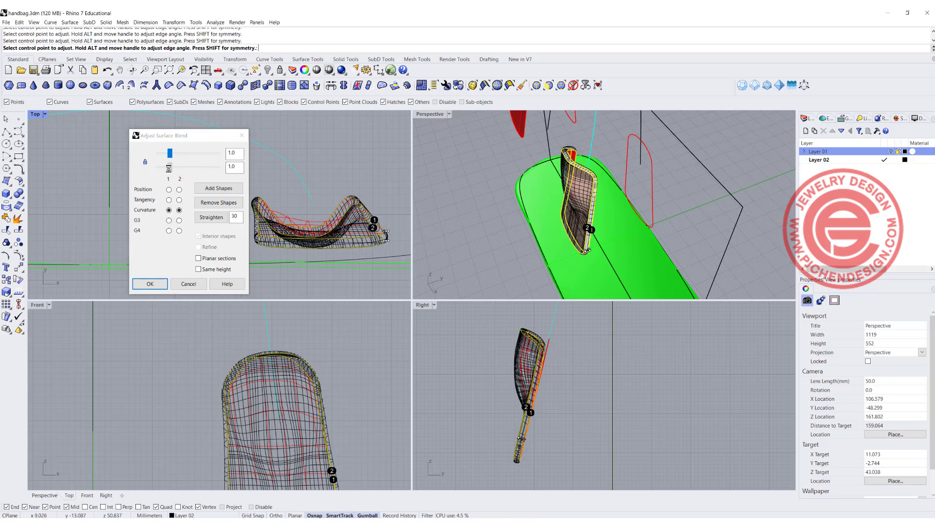
left_click(150, 284)
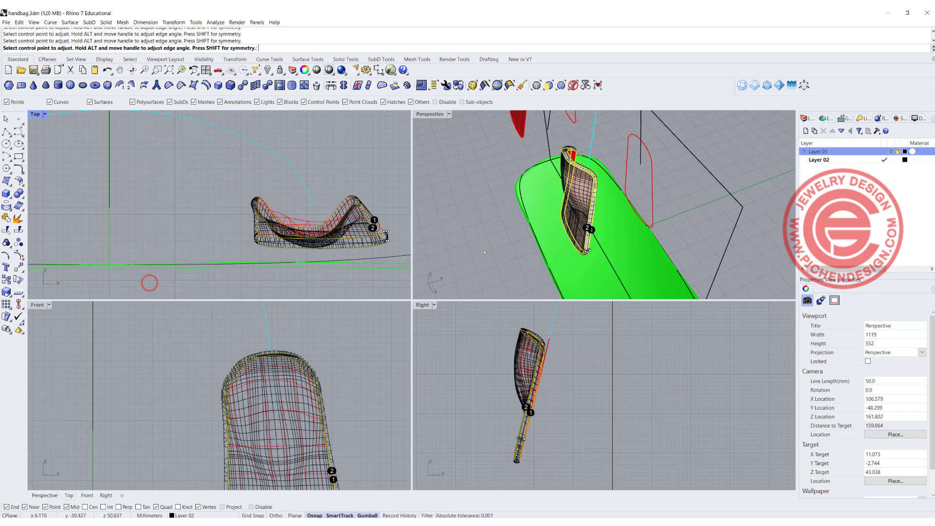
Join the right tab's original, offset and blend surfaces into one closed solid
right_click_drag(492, 235, 517, 181)
scroll(232, 356, "down", 6)
scroll(231, 357, "down", 2)
left_click_drag(194, 339, 308, 467)
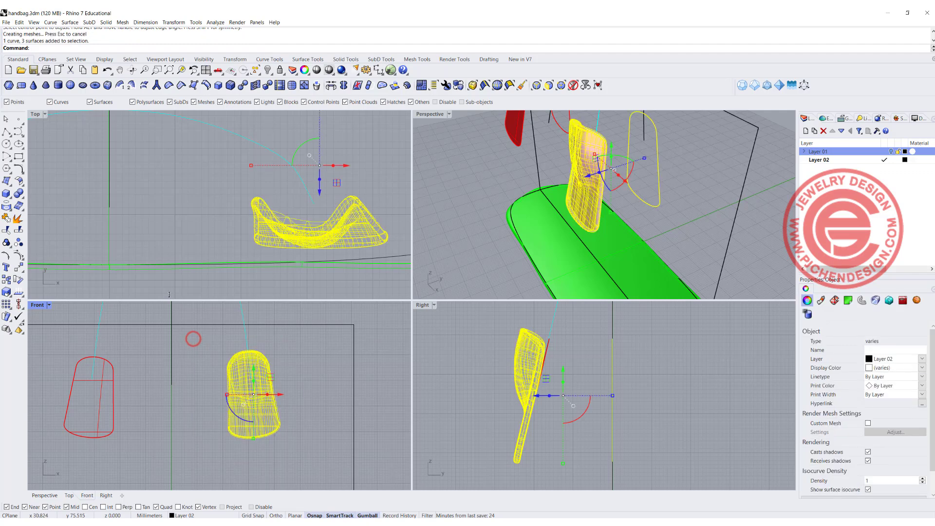
left_click(19, 194)
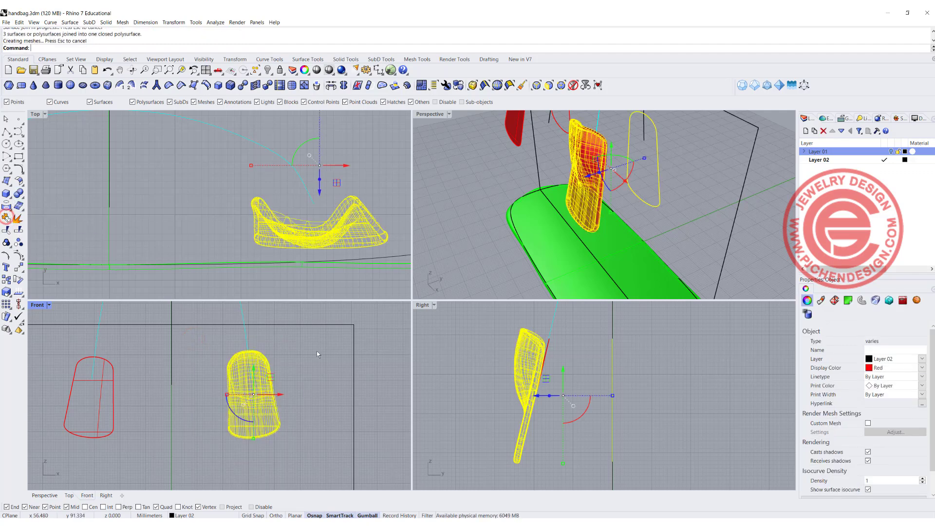
left_click(304, 371)
Delete the flat left tab surface and its outline curve
left_click(113, 382)
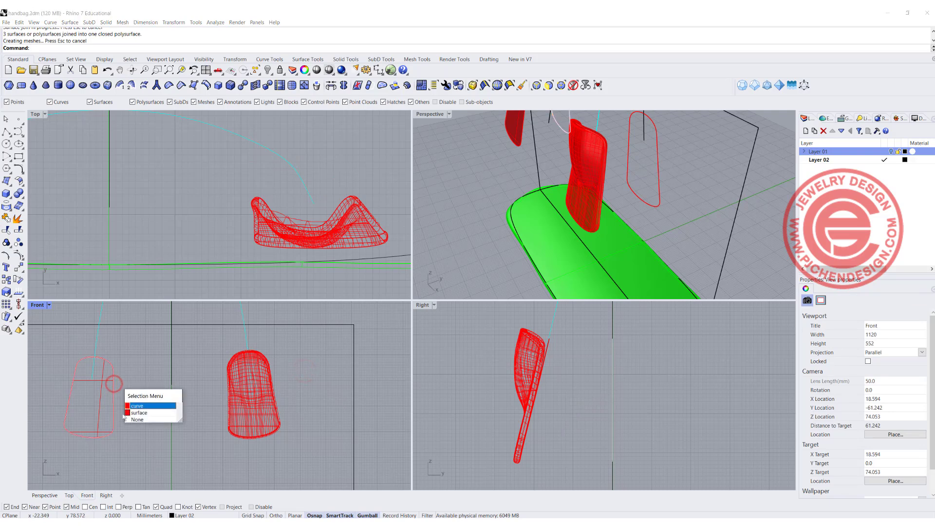
left_click(115, 444)
key("Delete")
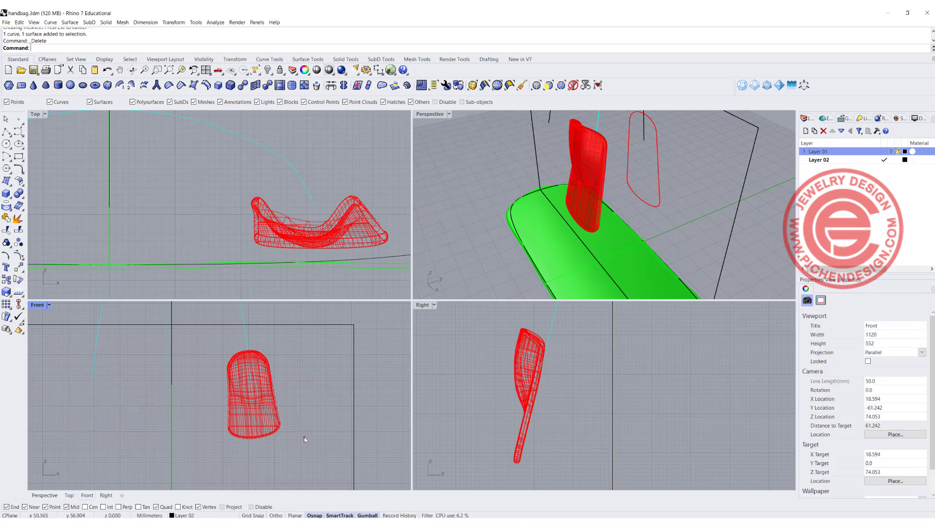
Mirror a copy of the solid right tab across the bag's vertical centre line in the front view
left_click(262, 418)
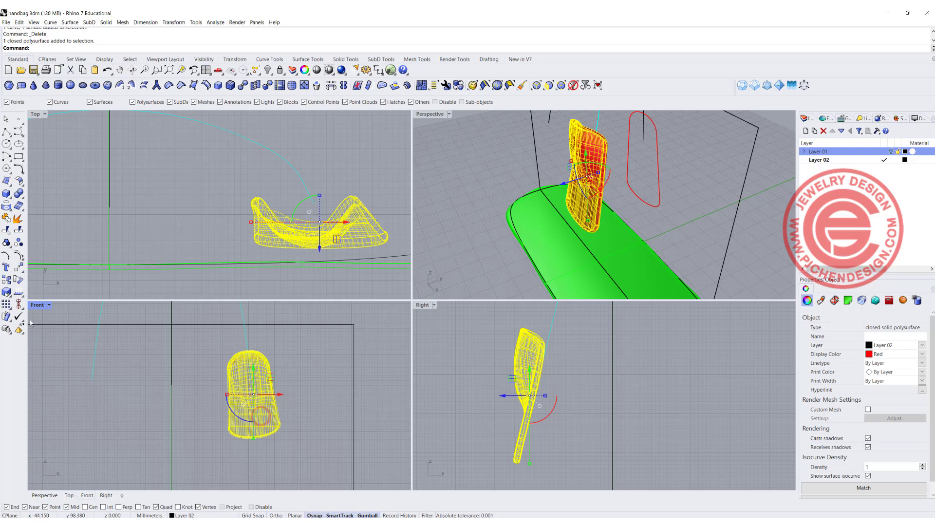
left_click(22, 271)
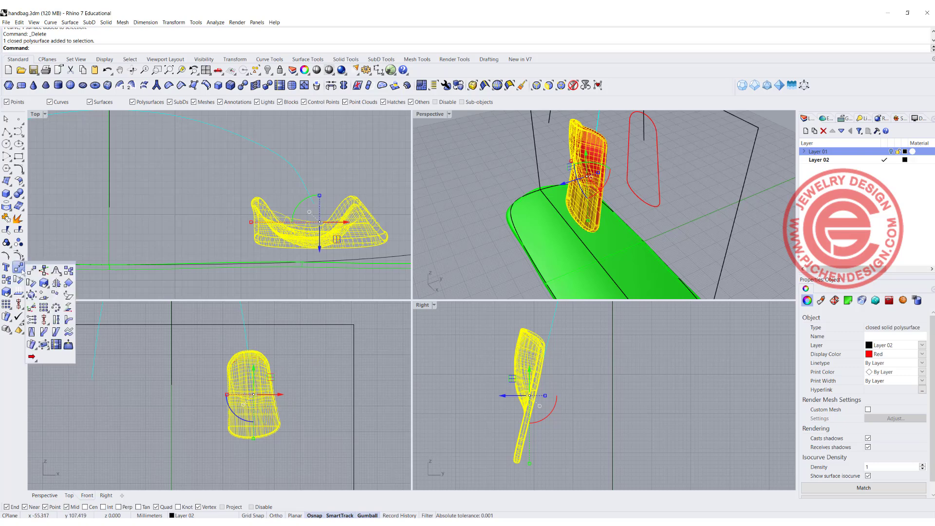
left_click(68, 293)
left_click(171, 324)
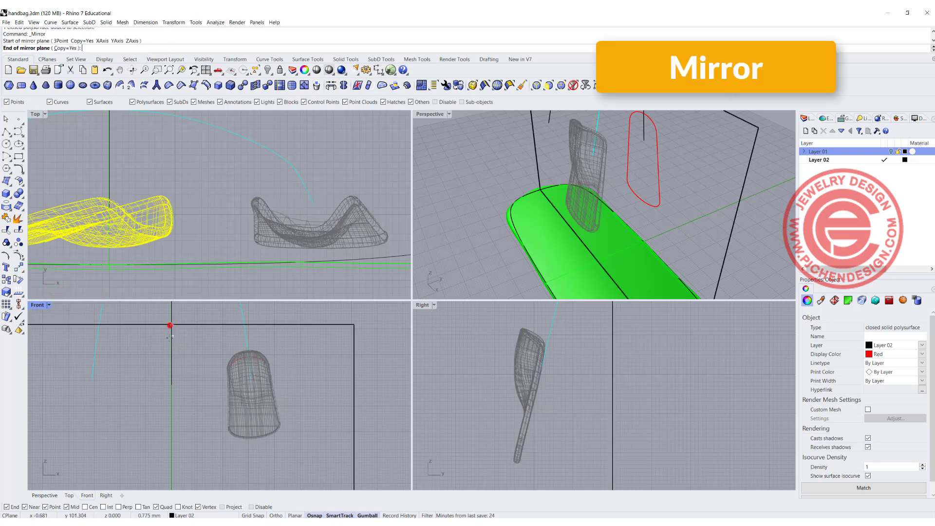
left_click(167, 372)
Mirror copies of both front tabs across the bag's horizontal centre line in the top view
left_click(119, 397, "shift")
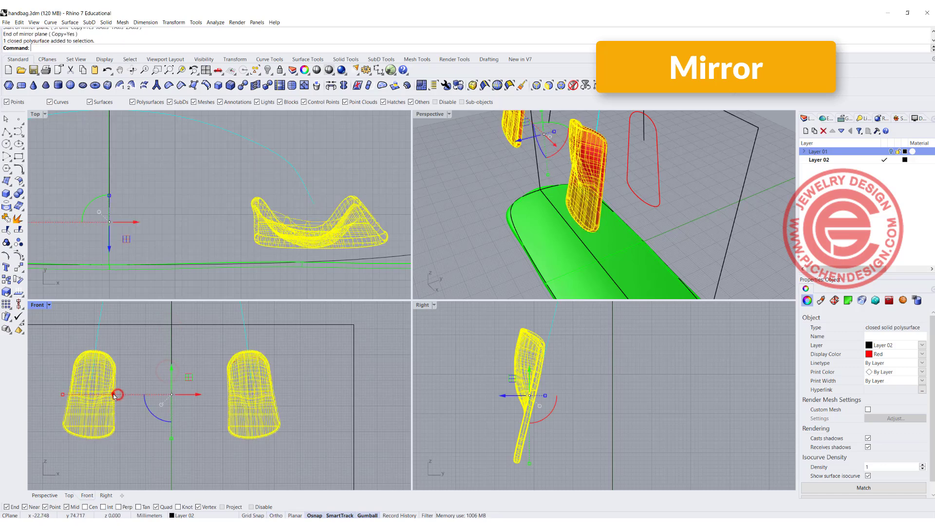
scroll(189, 197, "down", 4)
right_click(245, 175)
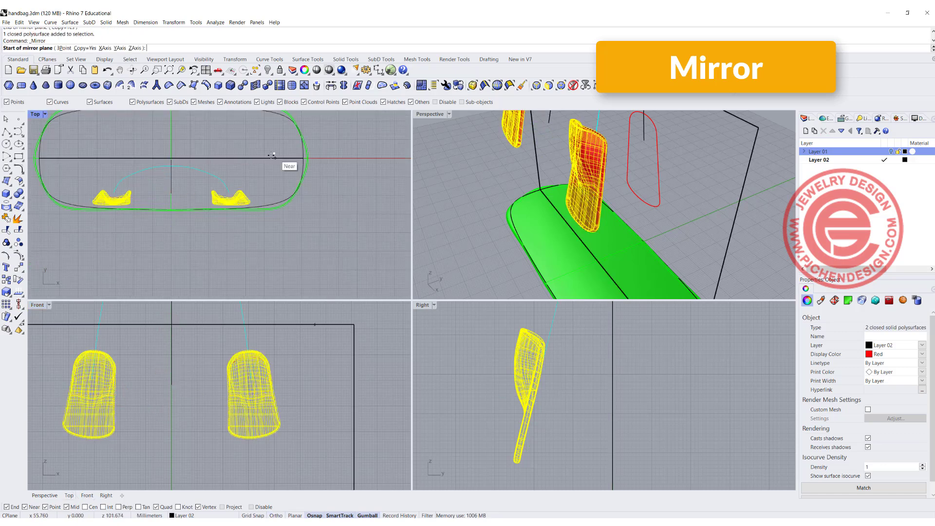
left_click(172, 158)
left_click(337, 181, "shift")
left_click(358, 210)
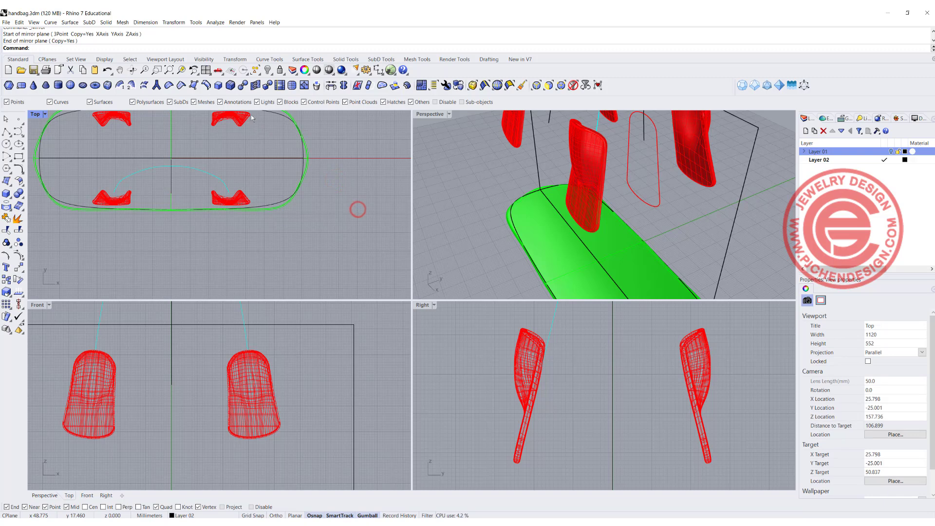
Show the hidden bag body again and view it from the front together with the tabs
left_click(267, 70)
right_click_drag(455, 193, 582, 222)
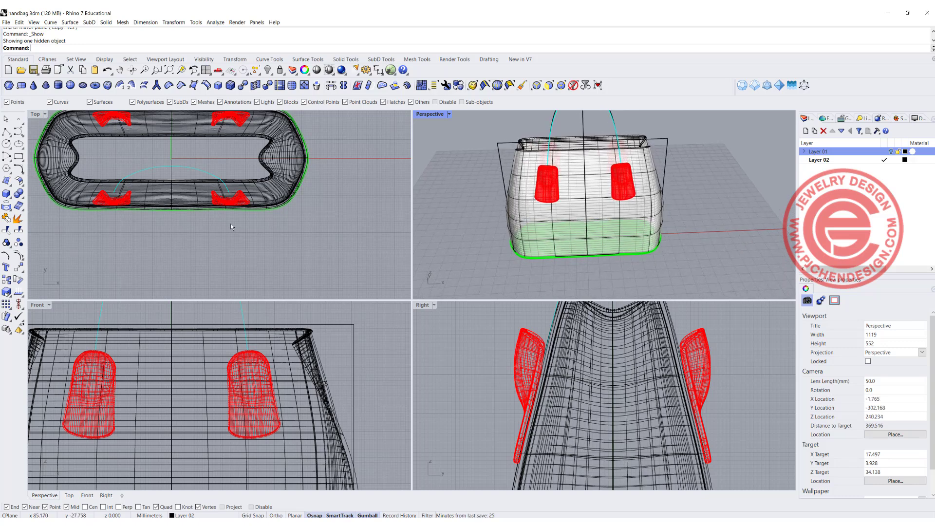
scroll(239, 222, "down", 4)
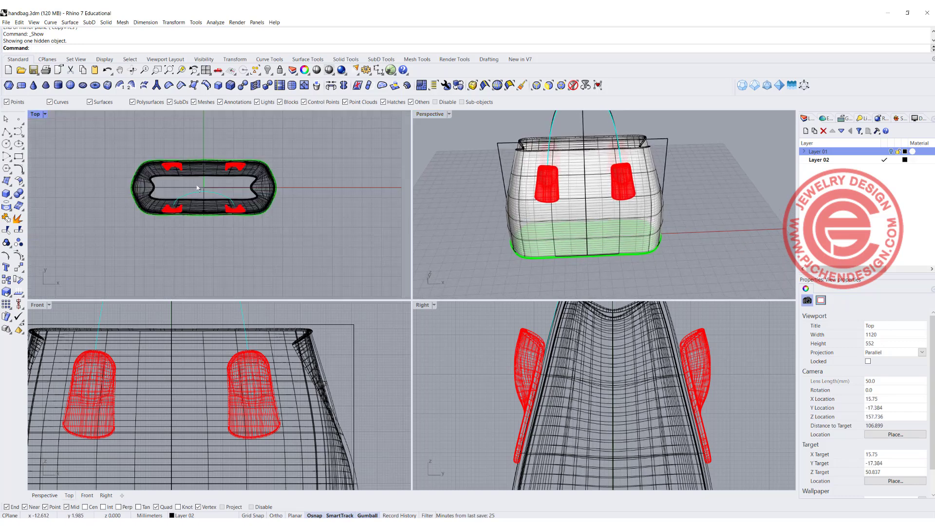
scroll(197, 187, "up", 3)
scroll(119, 370, "up", 2)
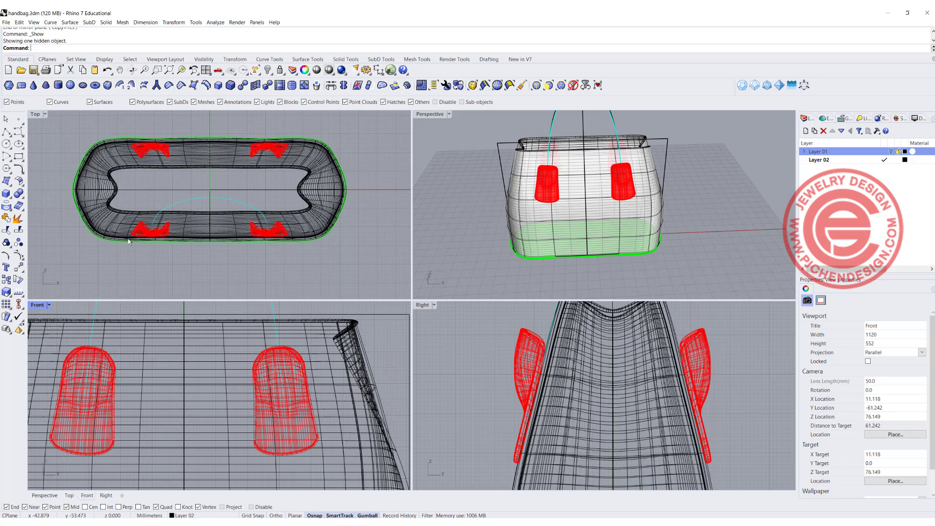
Draw a circle about 8 mm in diameter in front of the left front tab in the top view
scroll(156, 259, "up", 4)
scroll(161, 229, "down", 1)
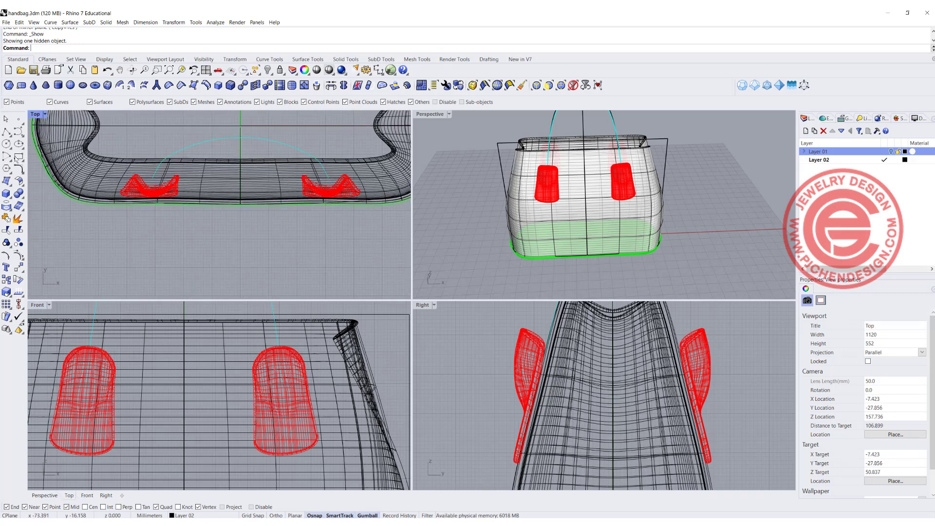
left_click(6, 144)
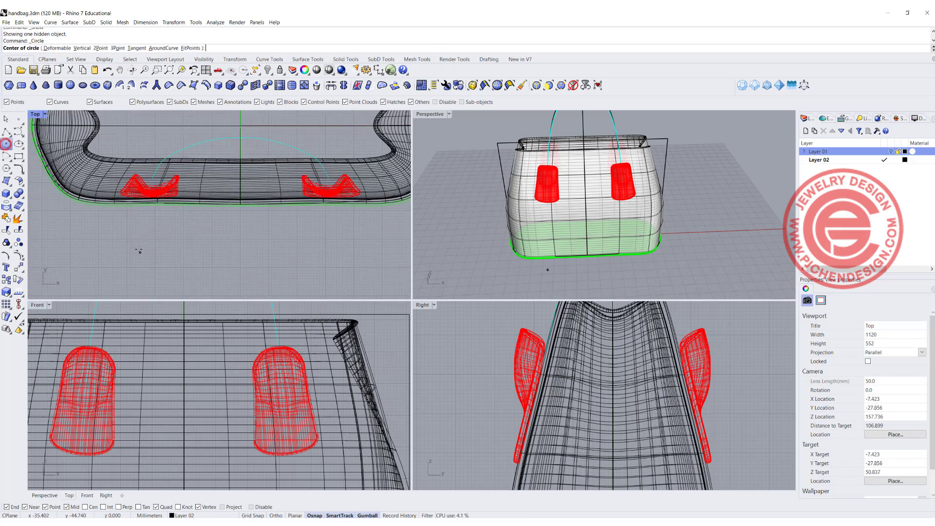
left_click(149, 243)
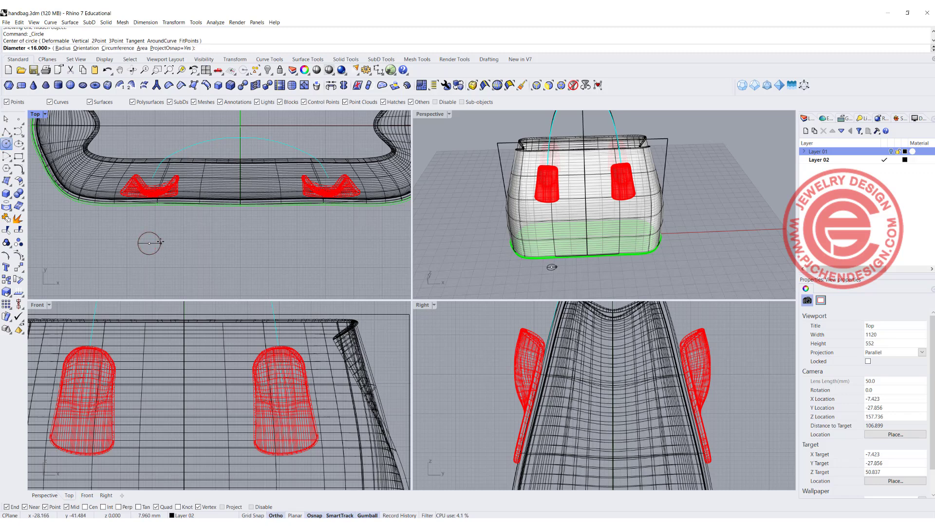
left_click(160, 242)
scroll(150, 238, "up", 2)
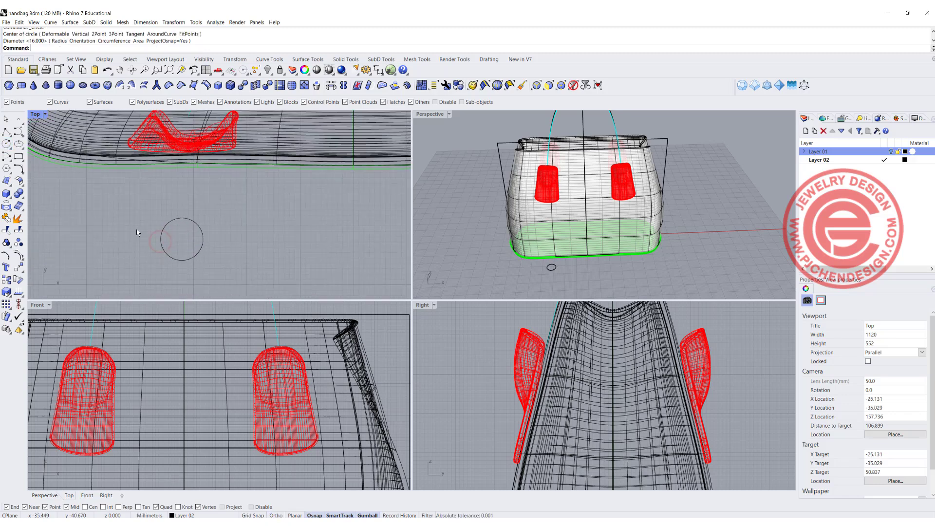
Draw a narrow horizontal rectangle overlapping the left side of the circle in the top view
left_click(18, 156)
scroll(172, 252, "up", 2)
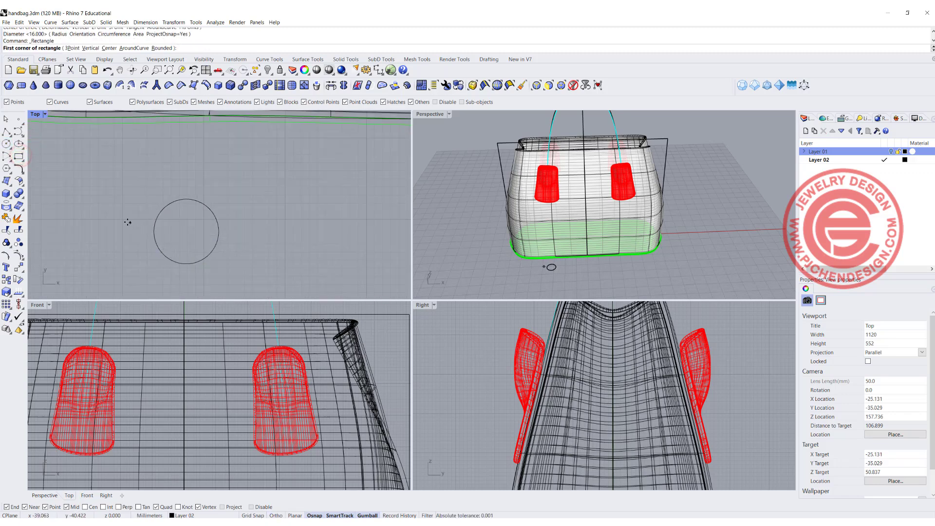
left_click(123, 224)
left_click(168, 239)
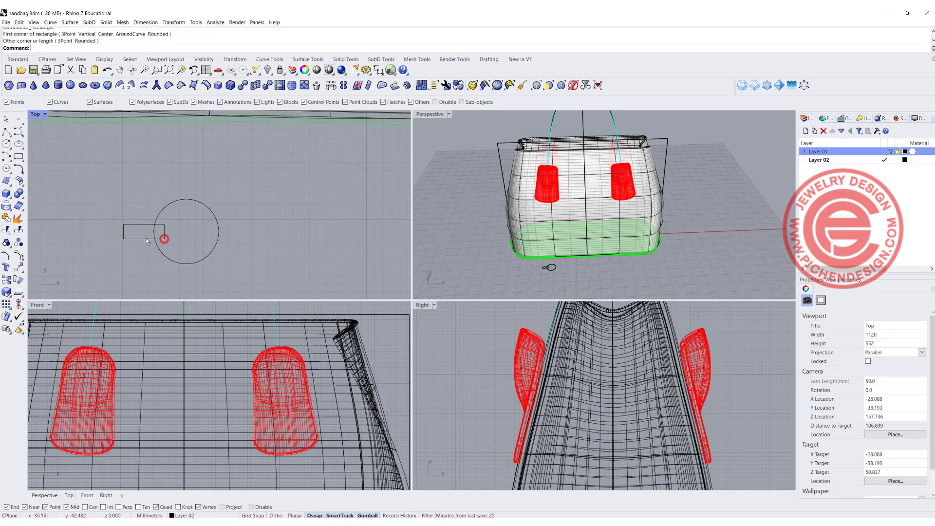
Align the rectangle and the circle on their common horizontal centre line
left_click(147, 238)
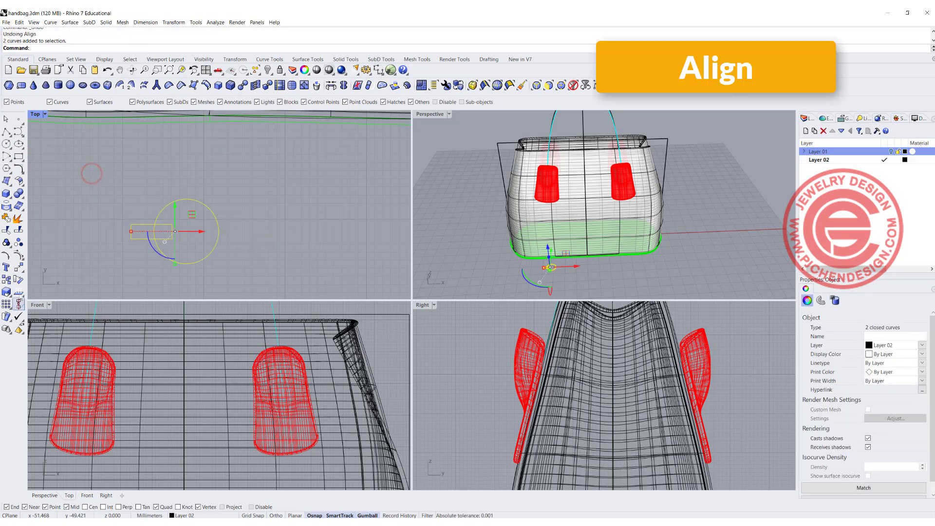
left_click(18, 305)
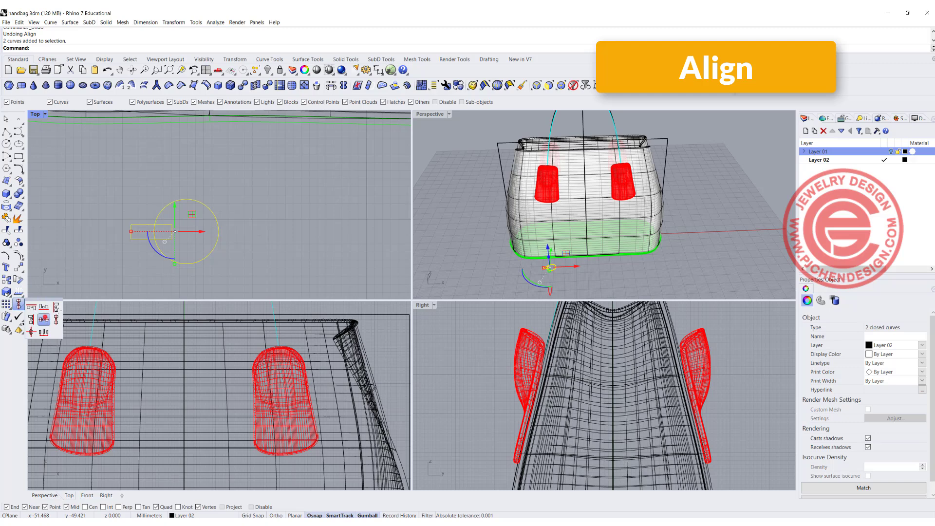
left_click(44, 317)
Trim the overlapping segments between the circle and rectangle and join the remainder into one closed keyhole outline
left_click_drag(278, 239, 111, 187)
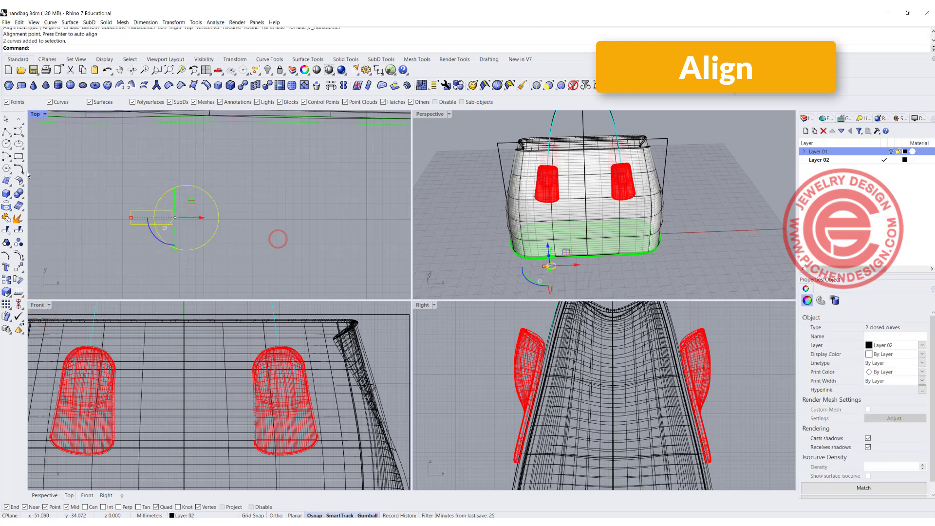
left_click(7, 229)
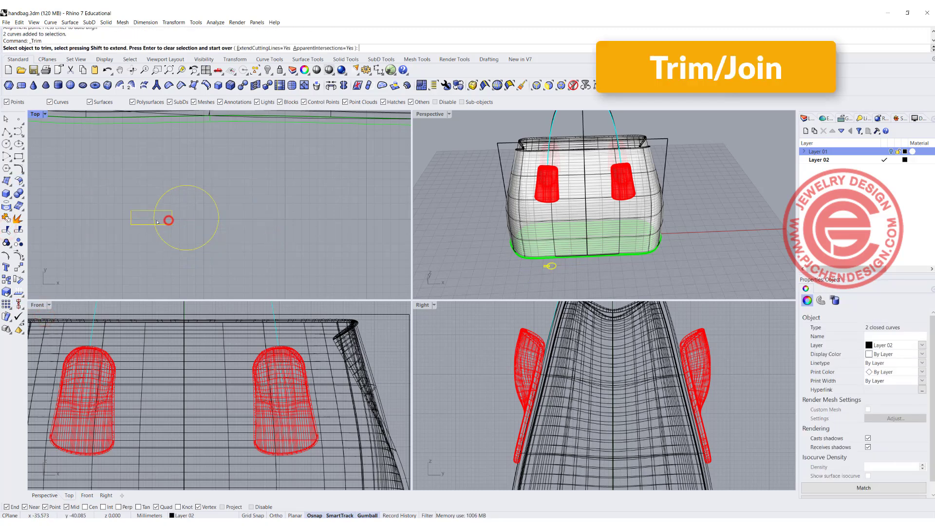
left_click(155, 218)
left_click(172, 218)
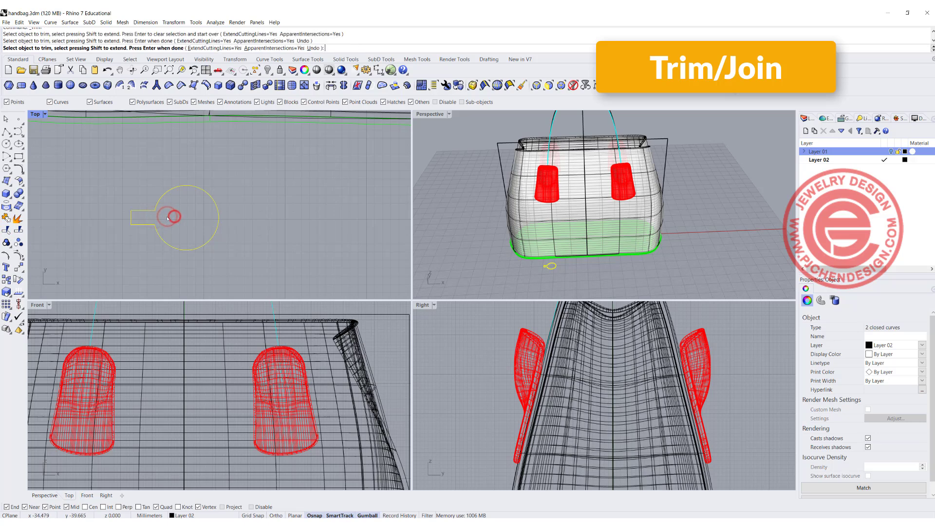
key("Return")
left_click(6, 218)
left_click(108, 176)
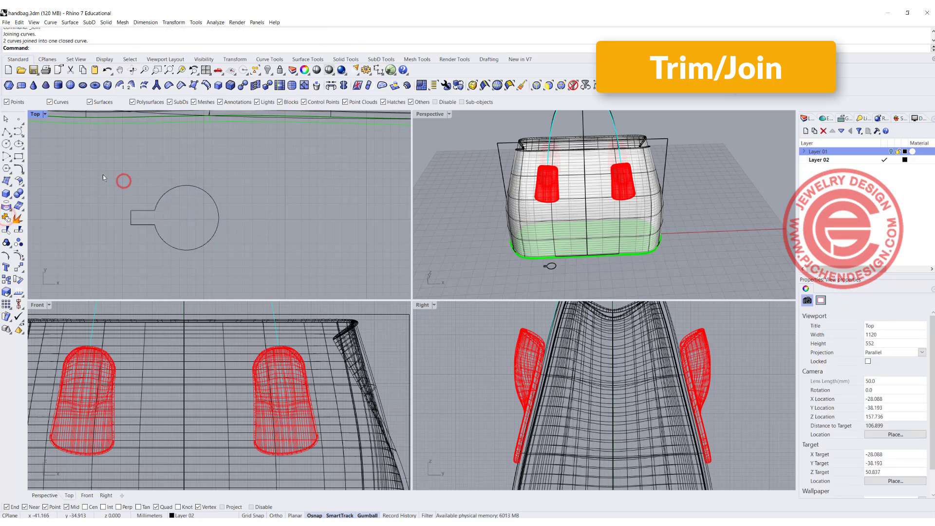
Fillet the two corners where the keyhole's narrow neck meets the circle with a radius of 0.5
left_click(21, 170)
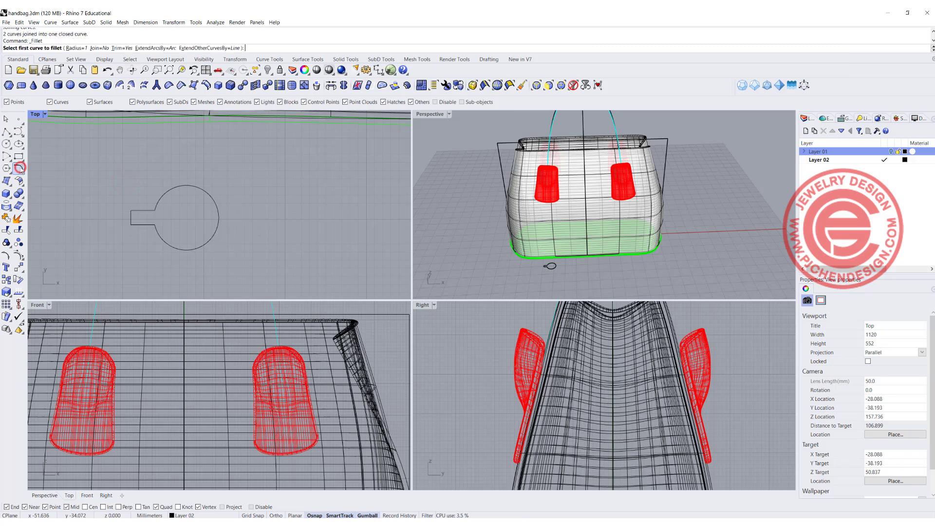
left_click(21, 171)
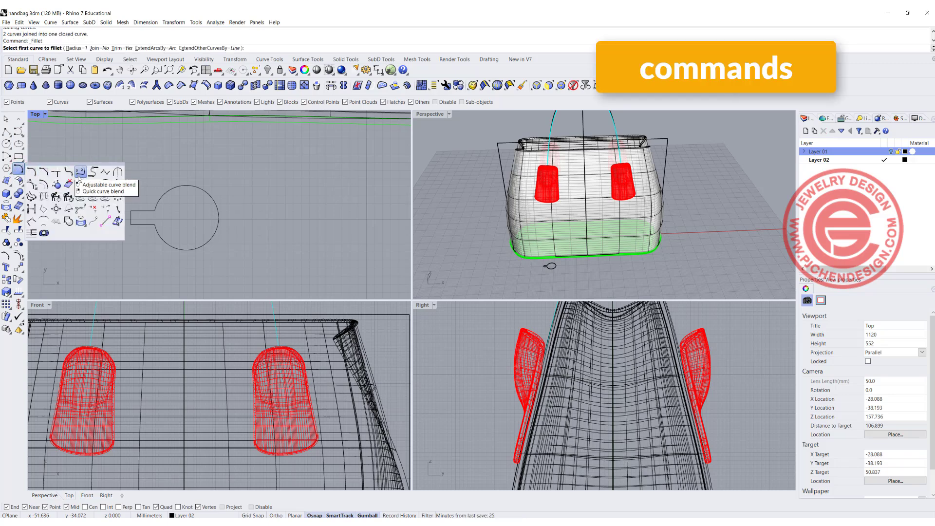
left_click(32, 171)
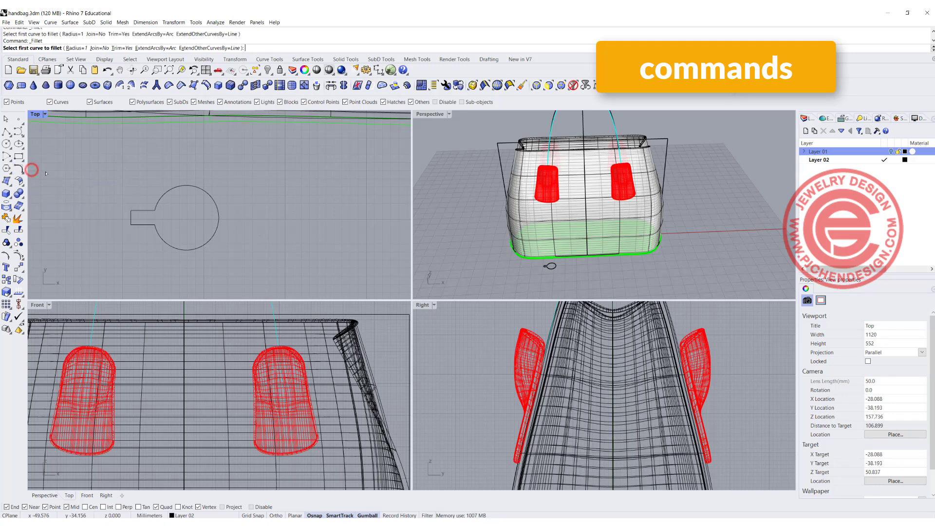
left_click(71, 49)
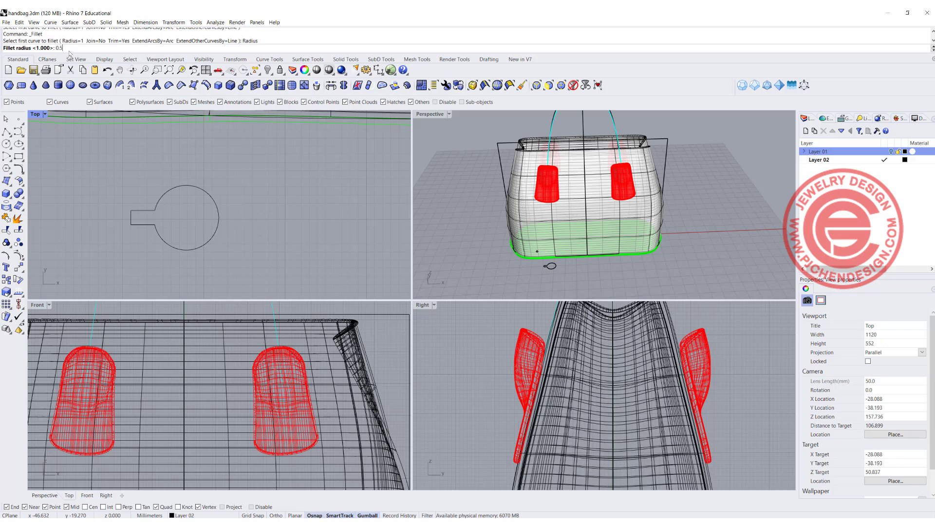
key("Return")
left_click(151, 211)
left_click(156, 206)
scroll(151, 221, "up", 6)
right_click(150, 220)
left_click(153, 227)
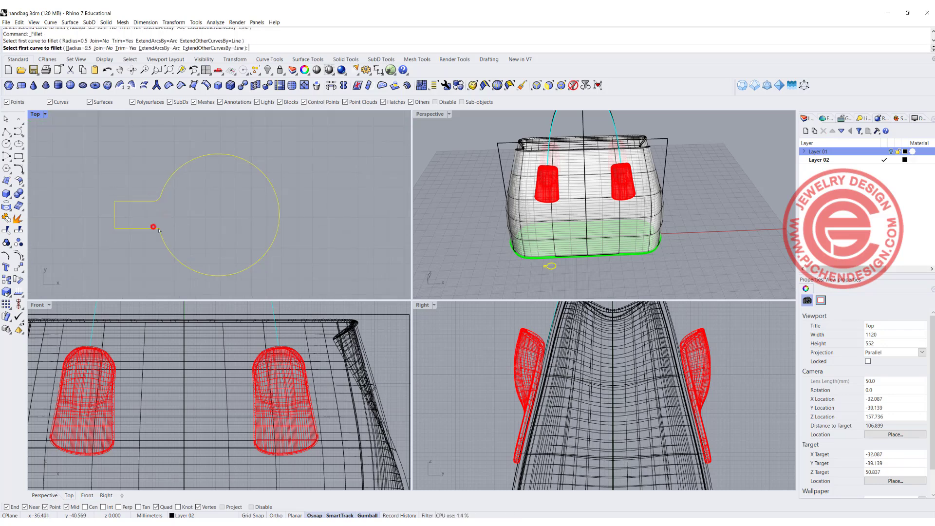
Fillet the two outer end corners of the keyhole's neck with the 0.5 radius
left_click(116, 224)
right_click(118, 217)
left_click(115, 205)
left_click(122, 202)
scroll(164, 178, "down", 3)
scroll(210, 187, "down", 3)
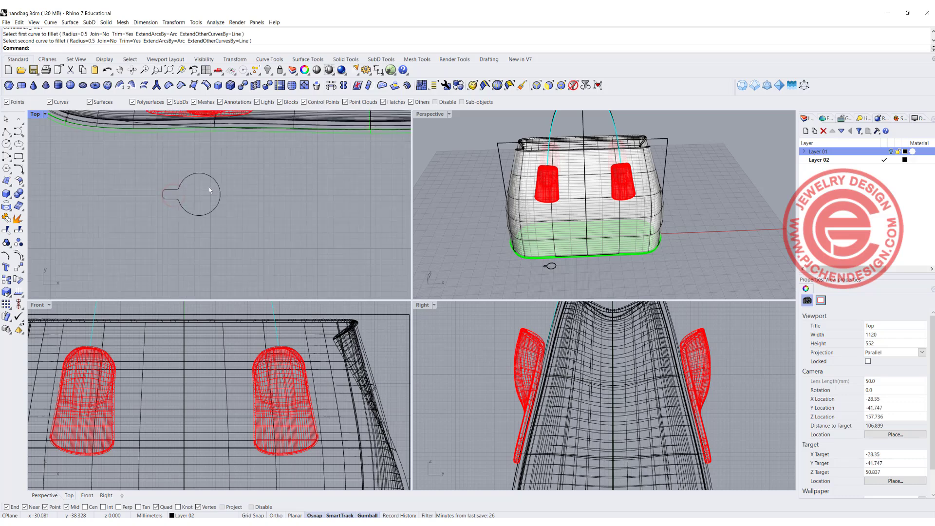
Scale the keyhole outline down slightly and uniformly in the top view
scroll(214, 192, "down", 1)
right_click_drag(210, 186, 209, 212)
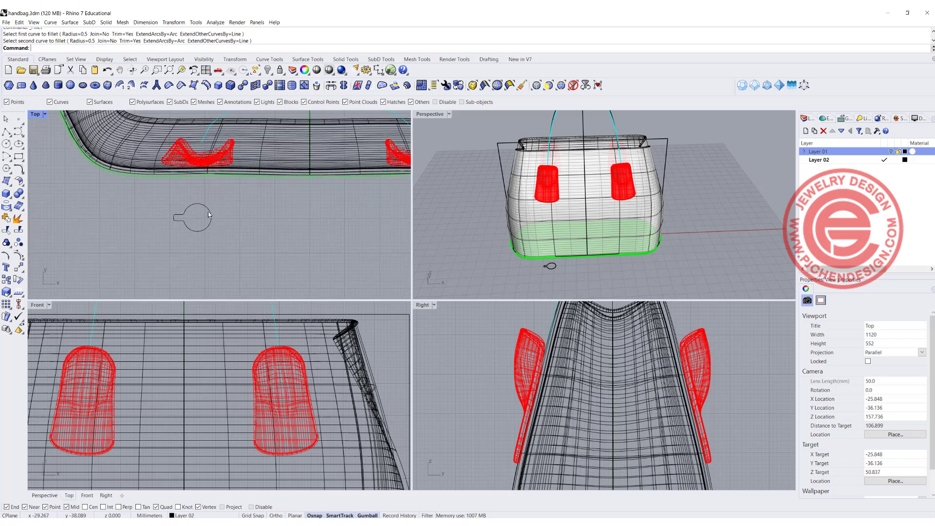
left_click(211, 213)
left_click_drag(172, 218, 179, 219)
left_click(251, 237)
Draw a smaller concentric circle inside the round part of the keyhole outline
scroll(178, 207, "up", 5)
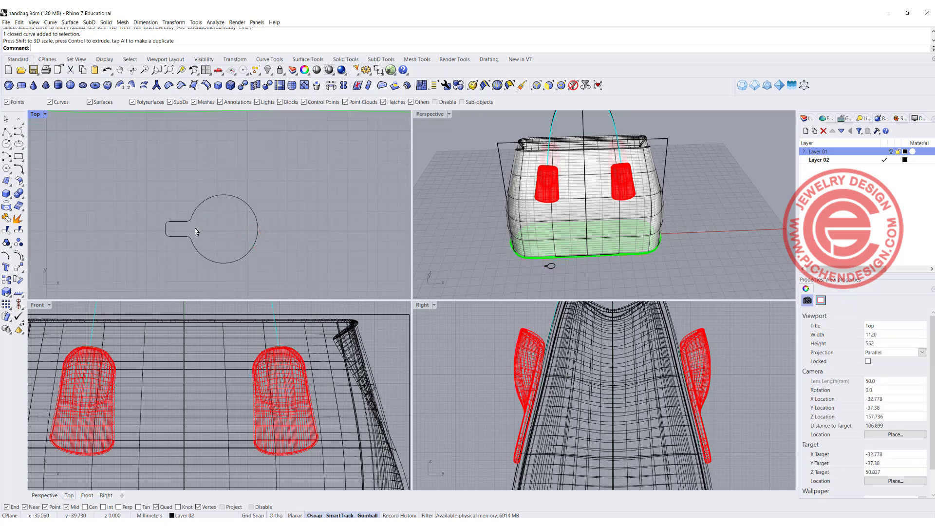
left_click(7, 143)
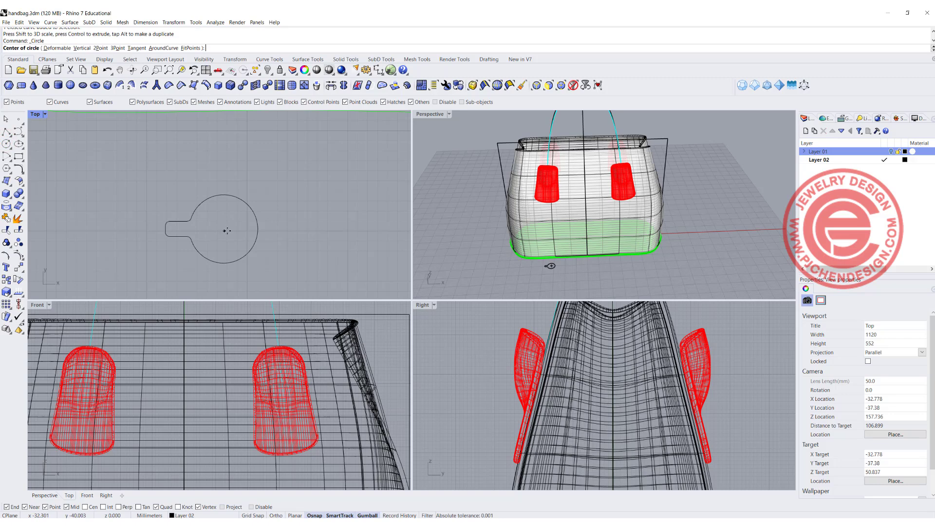
left_click(223, 229)
left_click(249, 230)
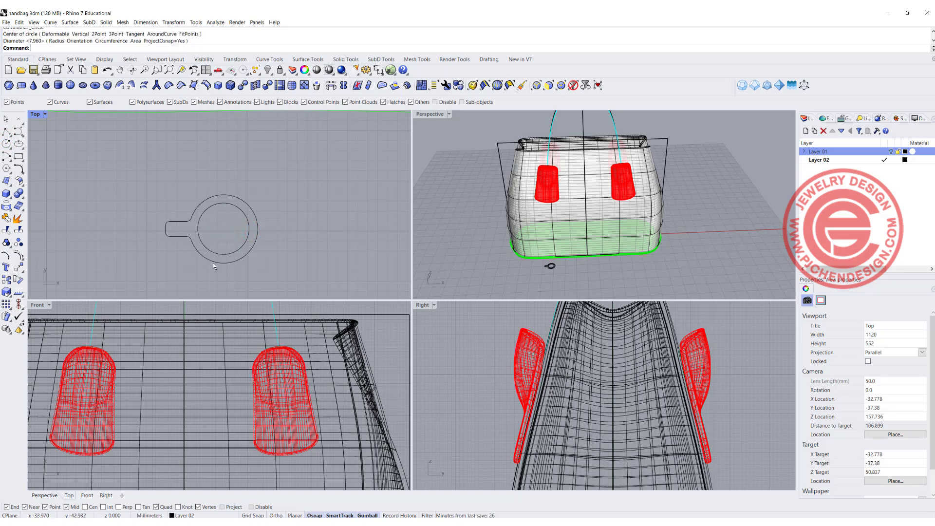
scroll(176, 235, "up", 6)
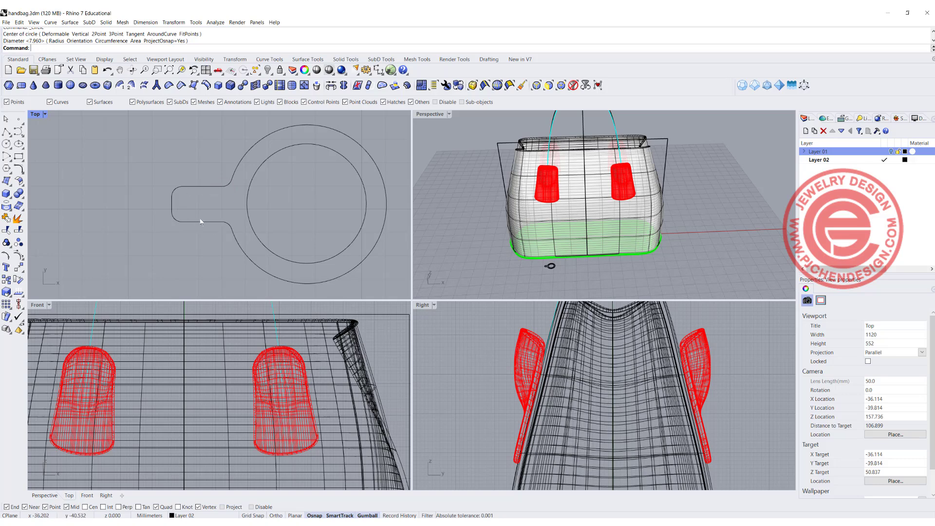
Delete the inner circle from the keyhole outline
left_click(248, 192)
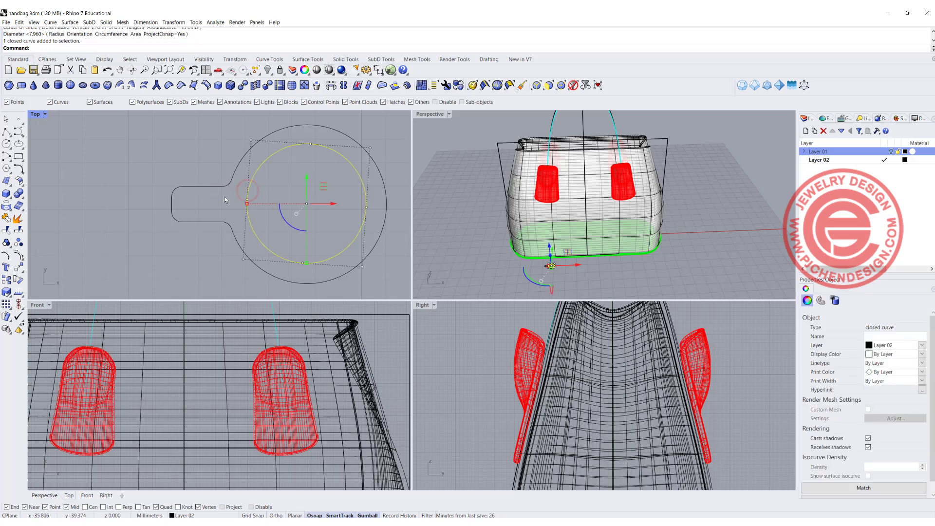
key("Delete")
scroll(233, 200, "down", 8)
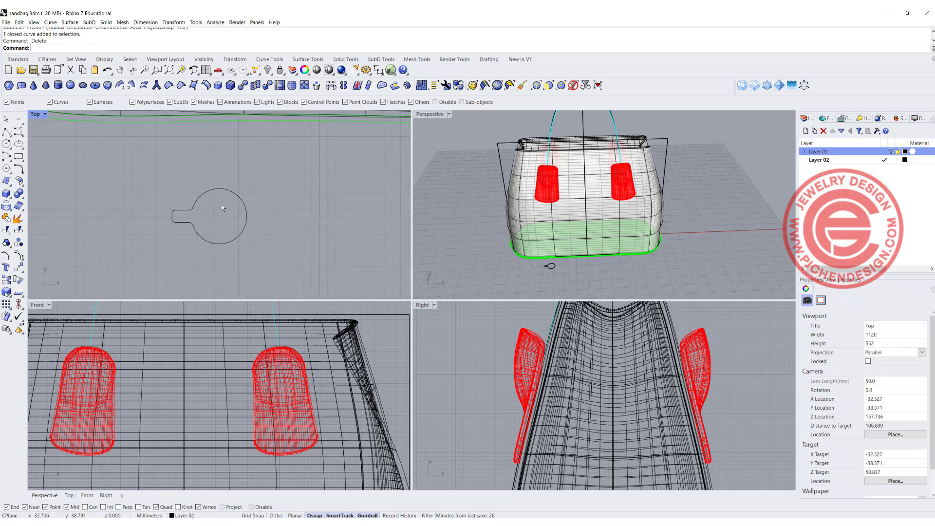
Scale the keyhole outline and move it over the left front tab in the top view
scroll(233, 205, "up", 3)
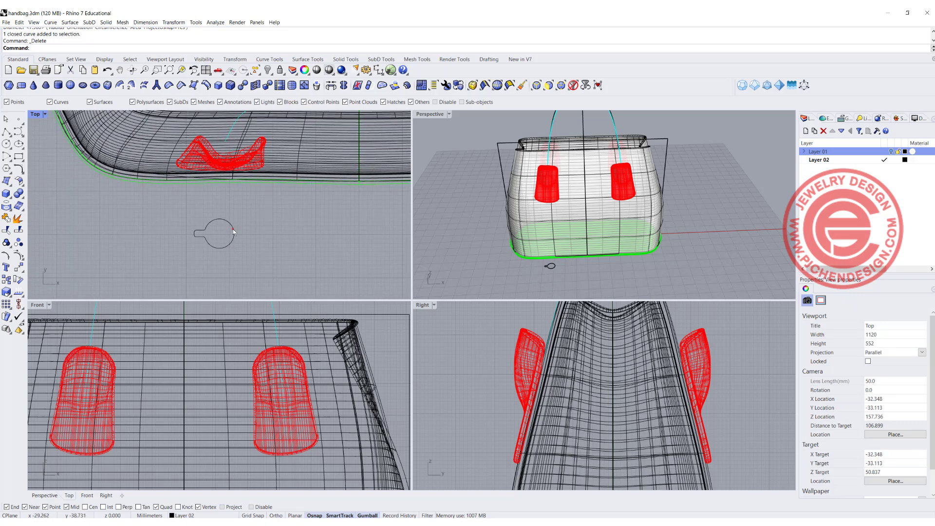
left_click(224, 219)
left_click_drag(195, 233, 239, 126)
scroll(265, 200, "down", 10)
right_click_drag(265, 218, 213, 218)
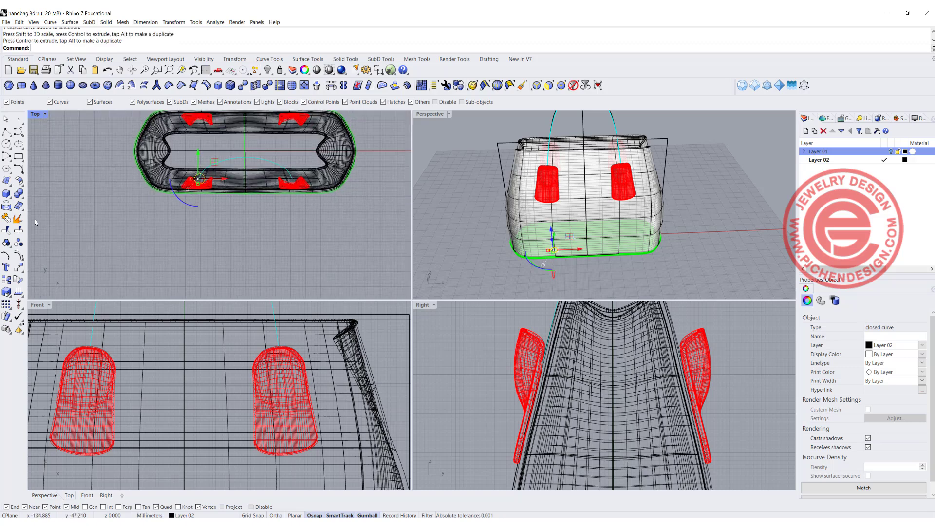
Mirror a copy of the keyhole outline across the bag's vertical centre line in the top view
left_click(19, 268)
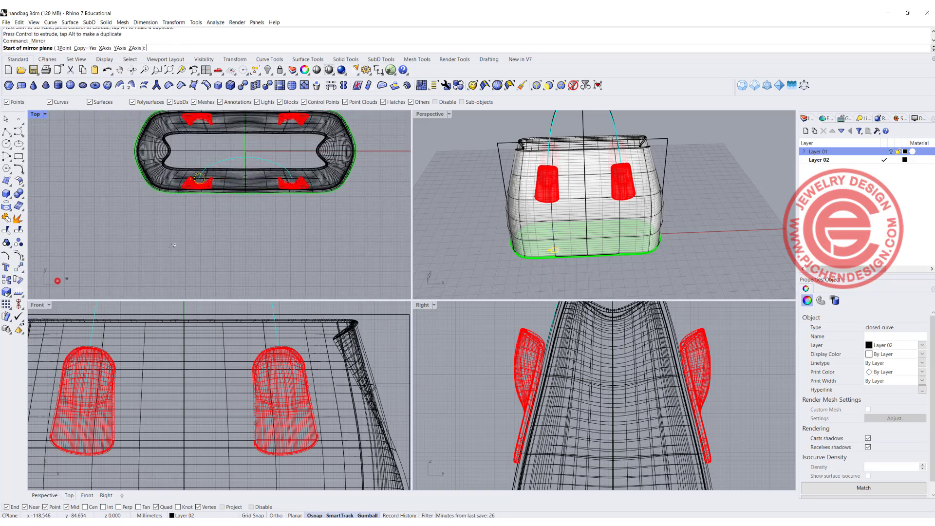
left_click(247, 155)
left_click(252, 238)
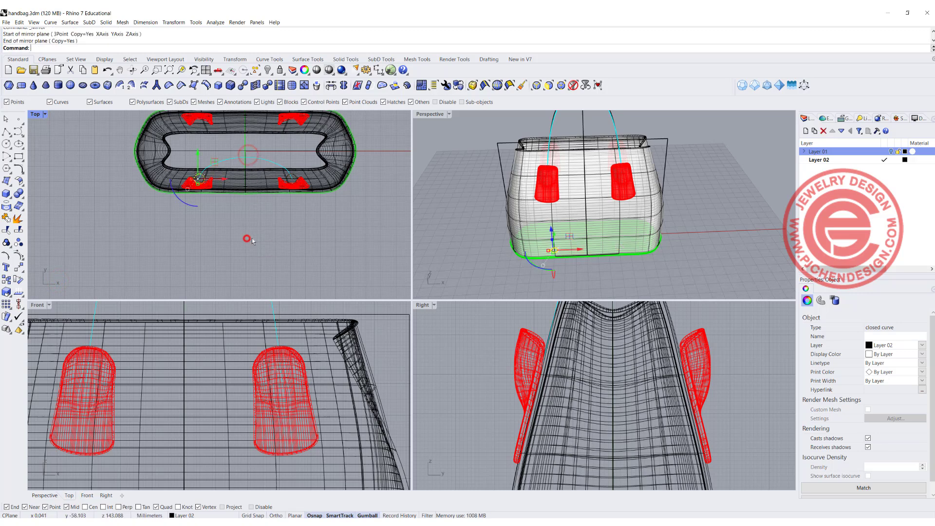
Select both keyhole outlines and raise them to the height of the red tabs in the front view
scroll(296, 176, "up", 10)
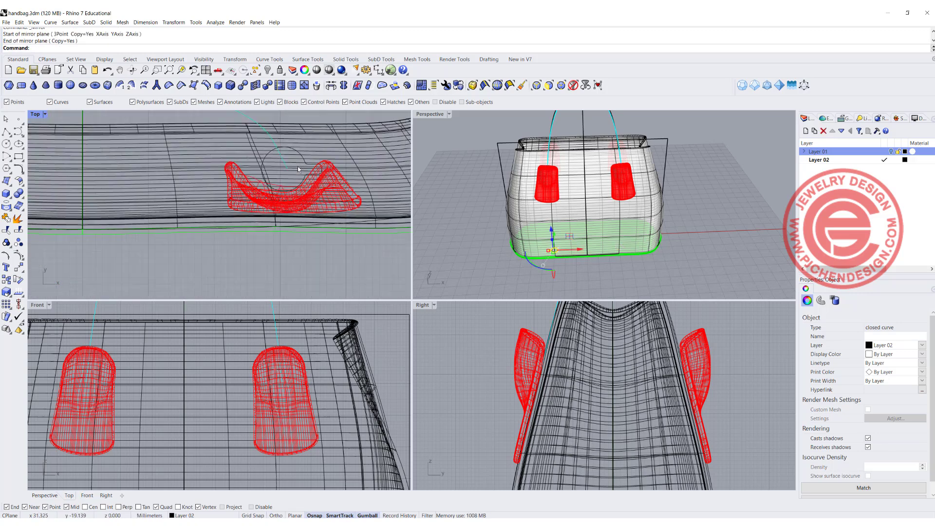
left_click(304, 162, "shift")
scroll(192, 427, "down", 6)
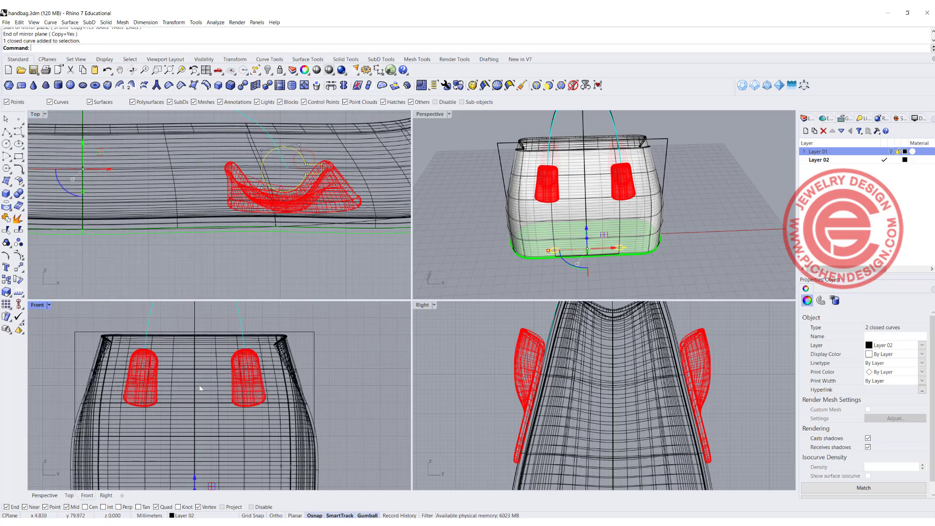
left_click_drag(200, 423, 208, 364)
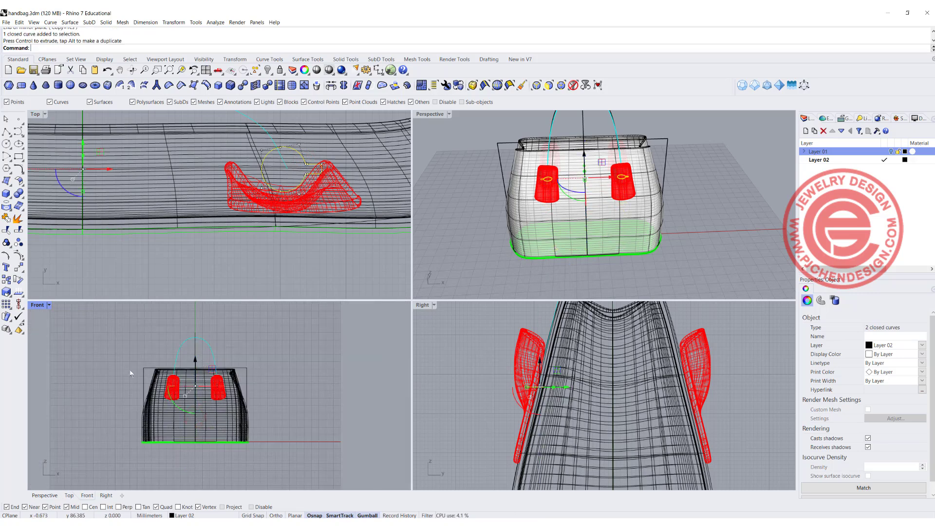
double_click(38, 305)
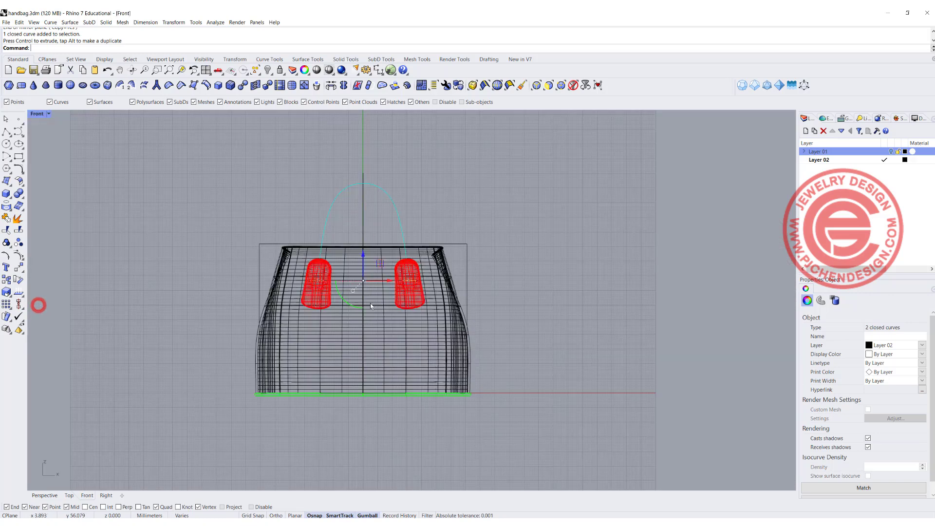
scroll(375, 276, "up", 3)
left_click_drag(358, 246, 364, 236)
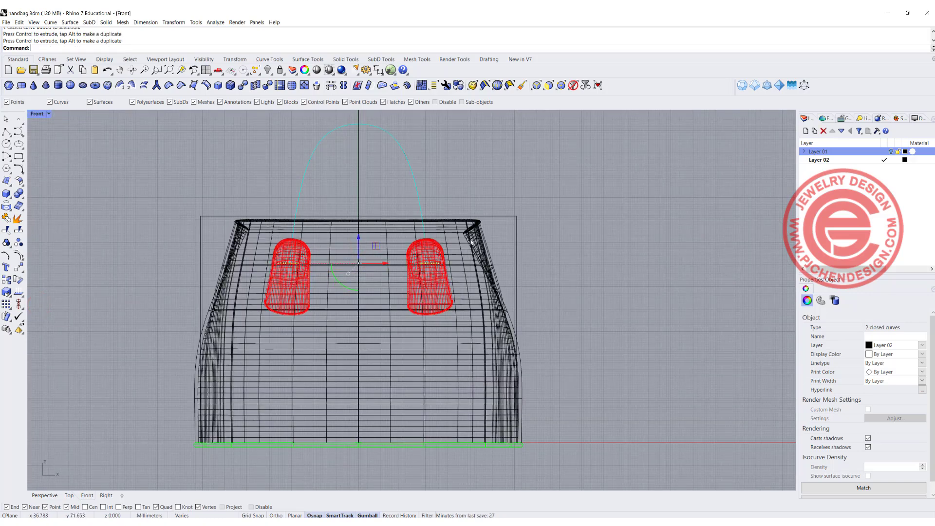
Hide the bag body, the red tabs and their surrounding curves, keeping the handle curve and keyhole outlines visible
left_click(480, 189)
left_click_drag(648, 345, 173, 293)
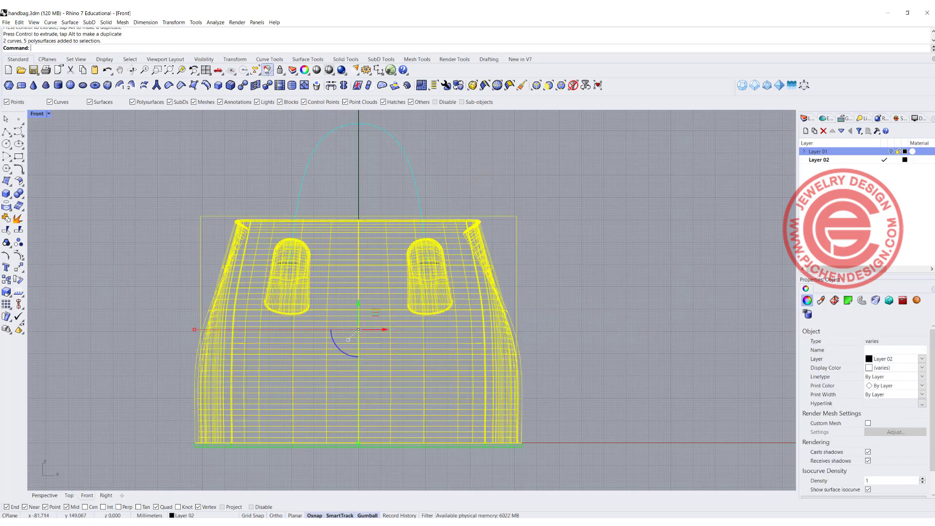
left_click(267, 70)
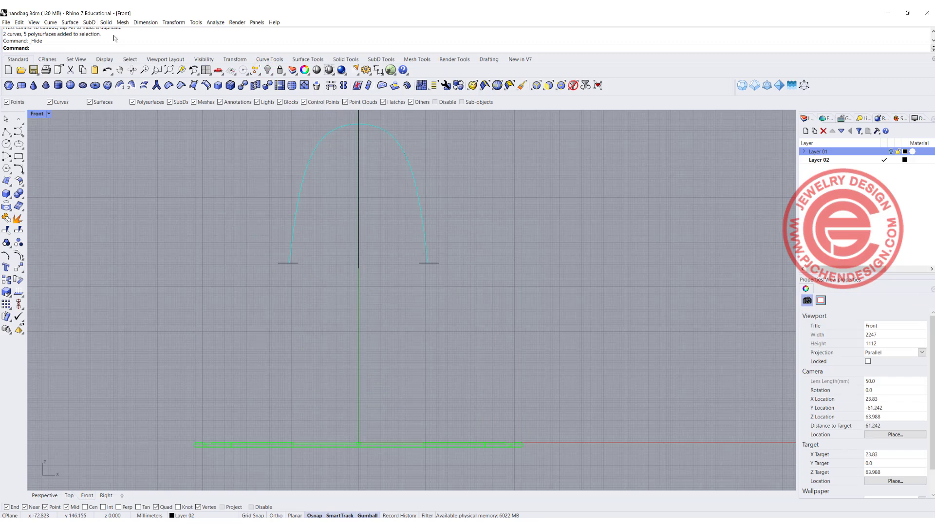
Sweep the two keyhole outlines along the handle curve with Sweep 1 Rail
left_click(70, 22)
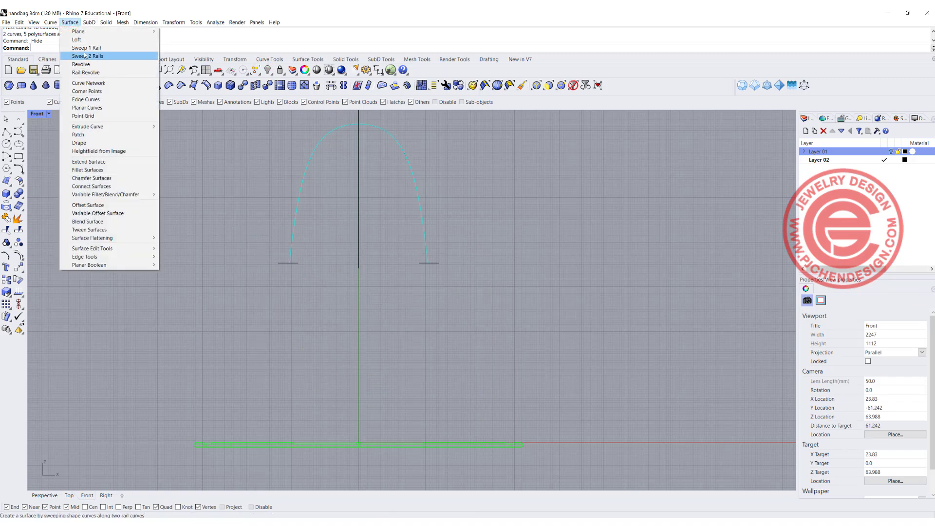
left_click(87, 48)
left_click(287, 253)
left_click(313, 282)
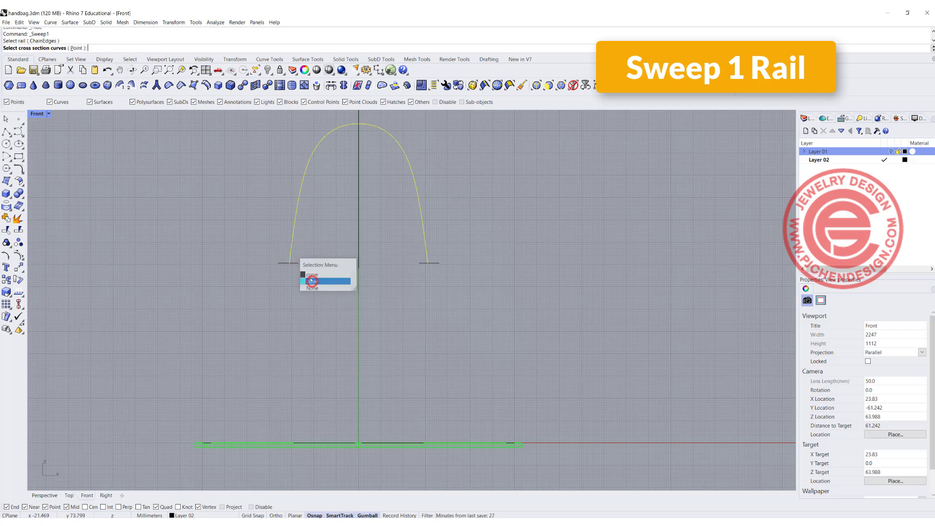
left_click(294, 263)
left_click(438, 263)
key("Return")
key("Return")
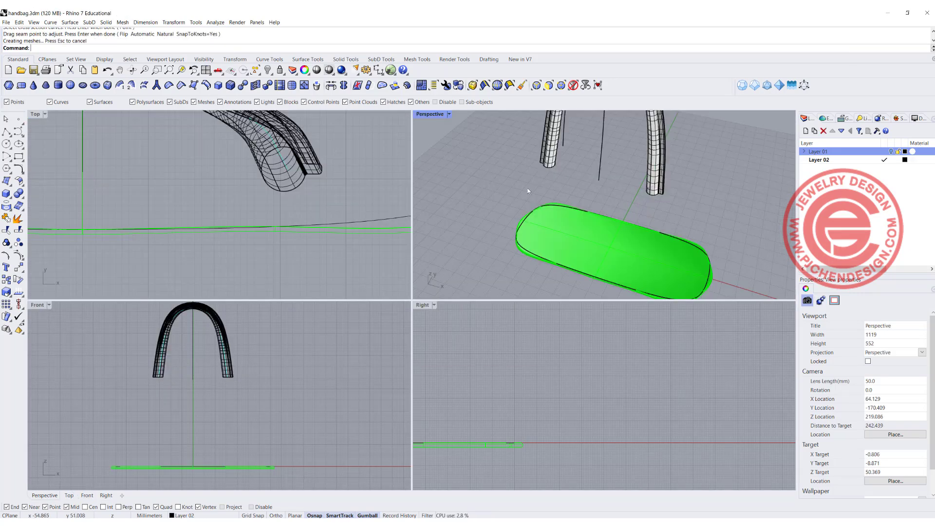
Show all hidden objects again and check how the swept handle meets the red tabs
scroll(543, 166, "down", 5)
right_click_drag(546, 179, 517, 202)
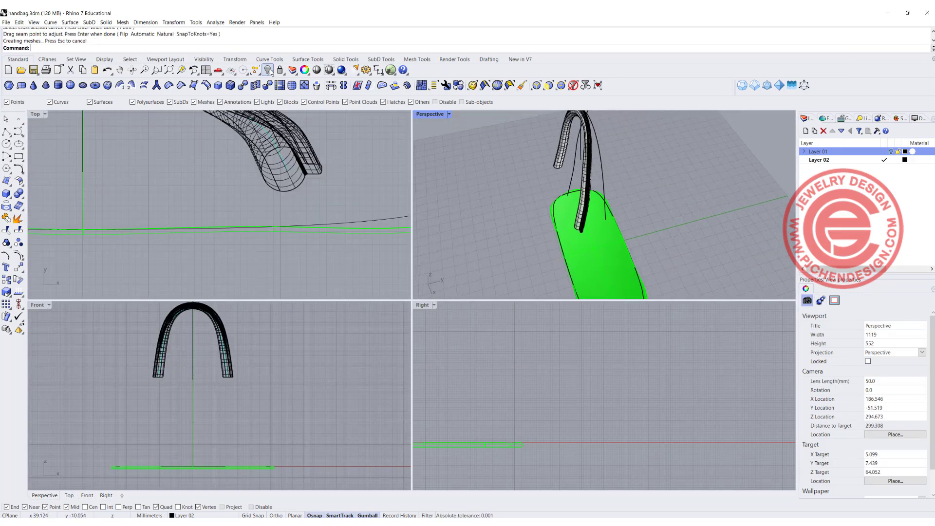
left_click(269, 70)
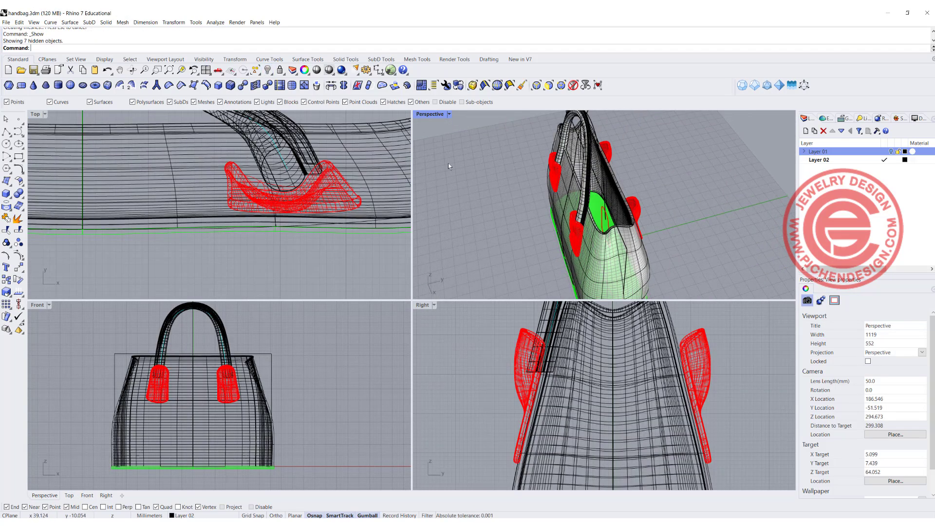
double_click(425, 116)
right_click_drag(468, 249, 582, 219)
scroll(583, 280, "up", 5)
scroll(583, 283, "down", 2)
right_click_drag(583, 283, 453, 160)
scroll(569, 284, "up", 6)
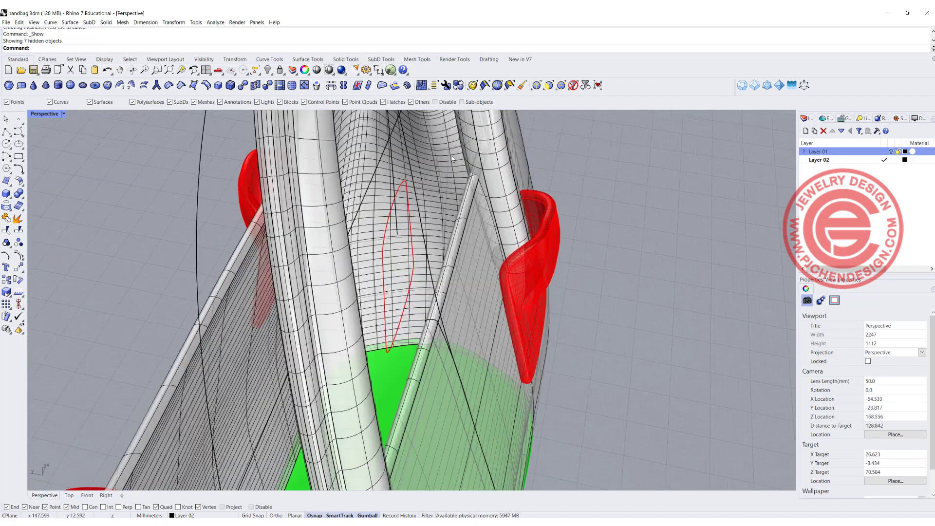
Select the swept handle and shift it slightly to fit against the front tabs
right_click(506, 154)
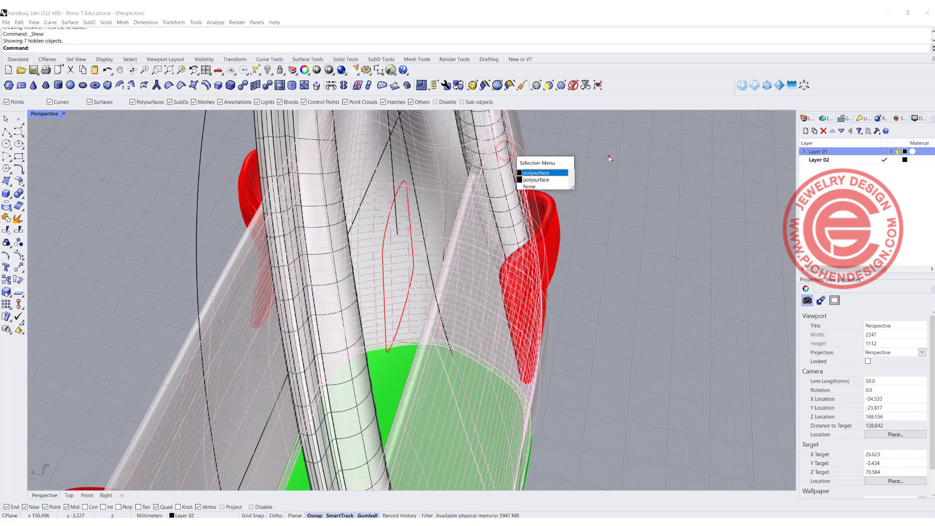
left_click(609, 157)
left_click(311, 176)
right_click_drag(312, 177, 311, 283)
left_click_drag(377, 182, 371, 191)
left_click(665, 227)
Inspect both handle ends inside the tabs and fine-tune the handle's position once more
right_click_drag(665, 226, 560, 253)
scroll(270, 279, "up", 4)
right_click_drag(270, 279, 273, 370)
scroll(272, 294, "up", 6)
scroll(283, 289, "down", 6)
right_click_drag(299, 292, 281, 242)
right_click_drag(434, 241, 394, 219)
scroll(481, 234, "down", 6)
right_click_drag(481, 234, 468, 278, "shift")
left_click(464, 126)
left_click(319, 238)
Cap the open ends of the swept handle to make it a closed solid
right_click_drag(319, 239, 393, 219)
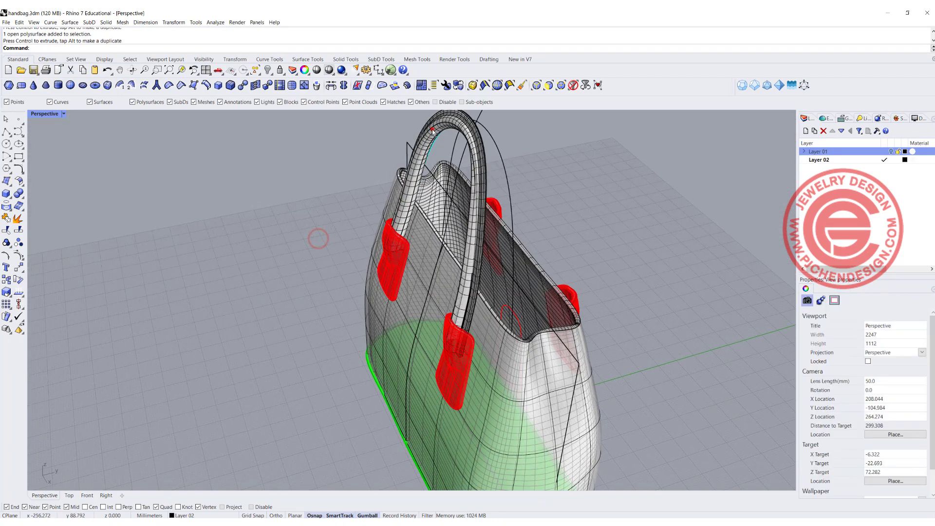
left_click(432, 131)
type("Cap")
key("Return")
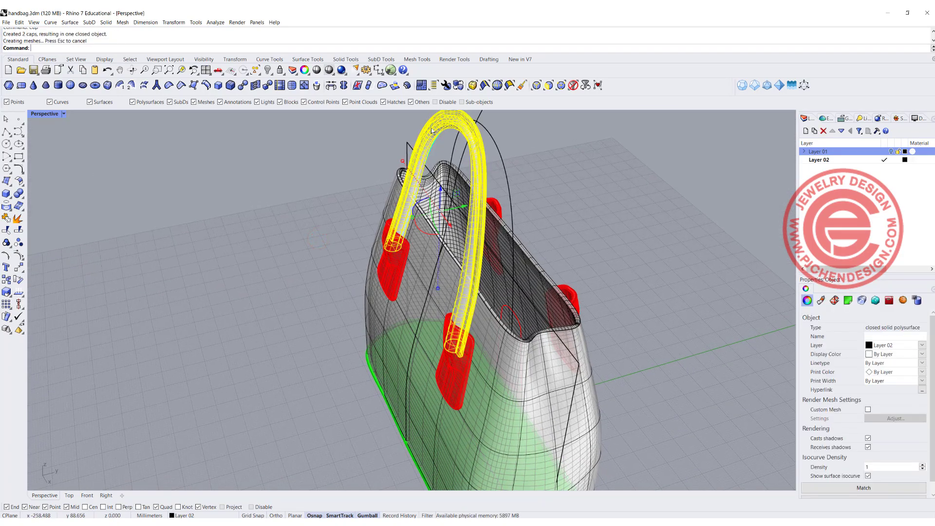
left_click(296, 278)
Mirror a copy of the handle to the back of the bag in the right view, with the mirror plane starting at 0
right_click_drag(296, 278, 377, 278)
left_click(447, 126)
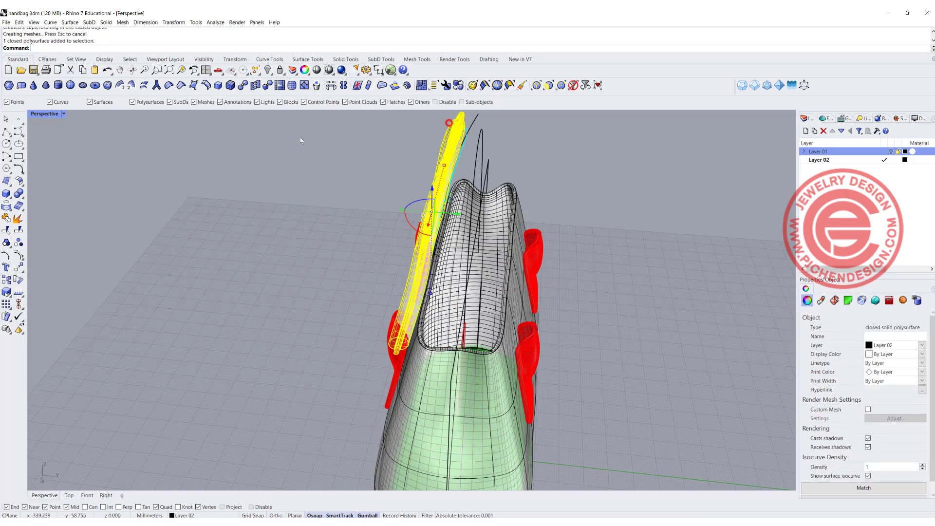
double_click(40, 115)
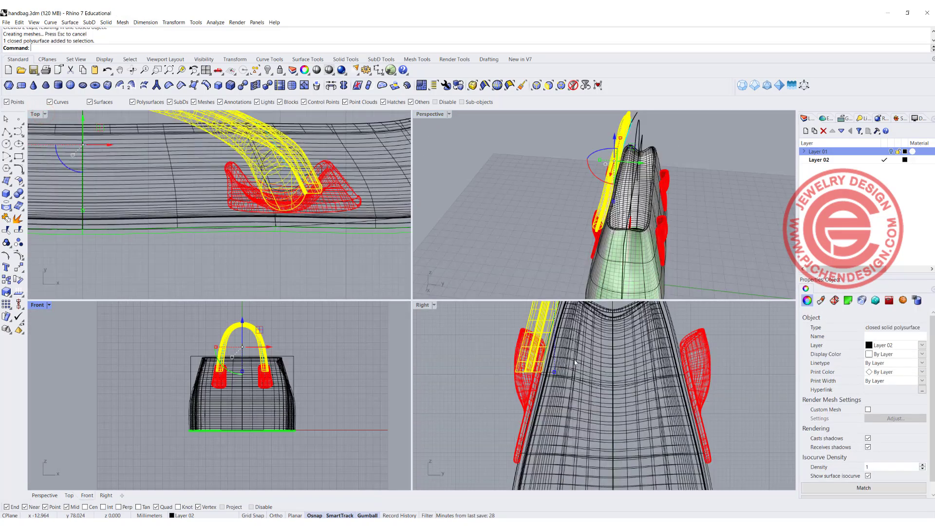
left_click(19, 271)
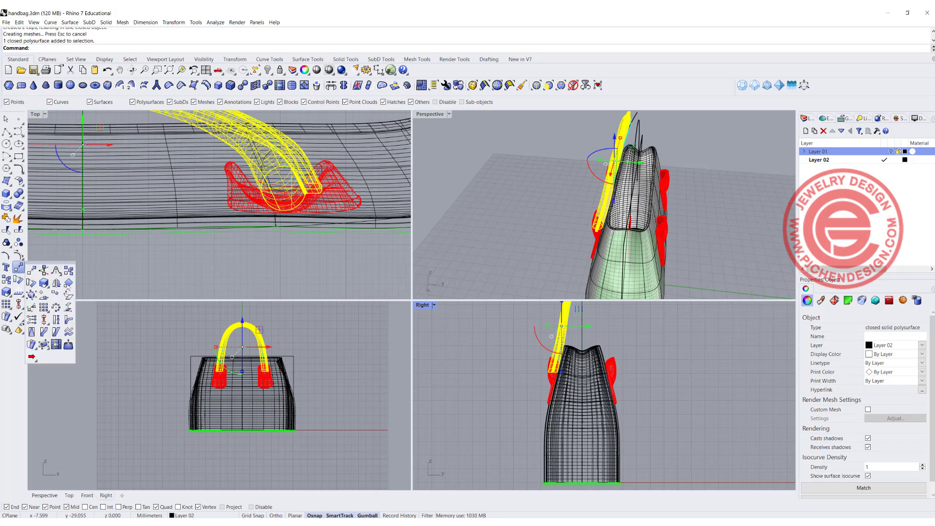
left_click(57, 283)
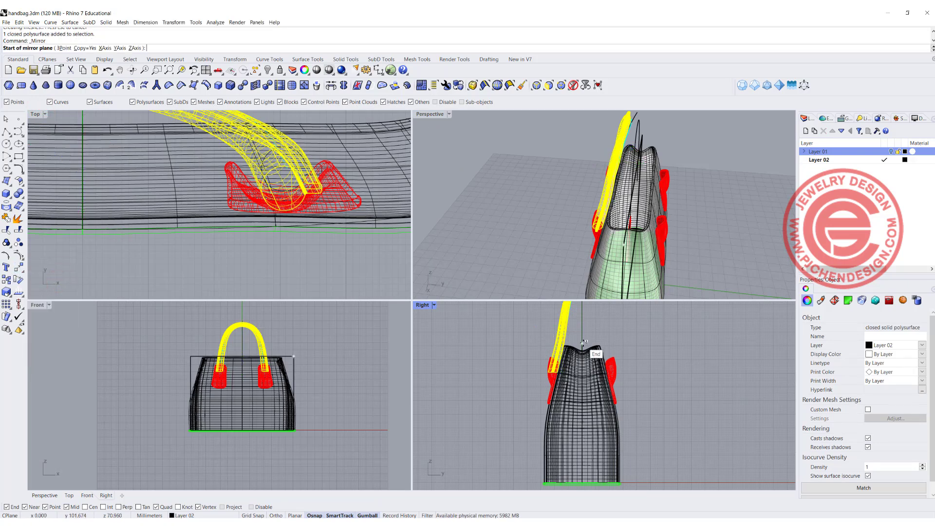
type("0")
key("Return")
left_click(582, 317)
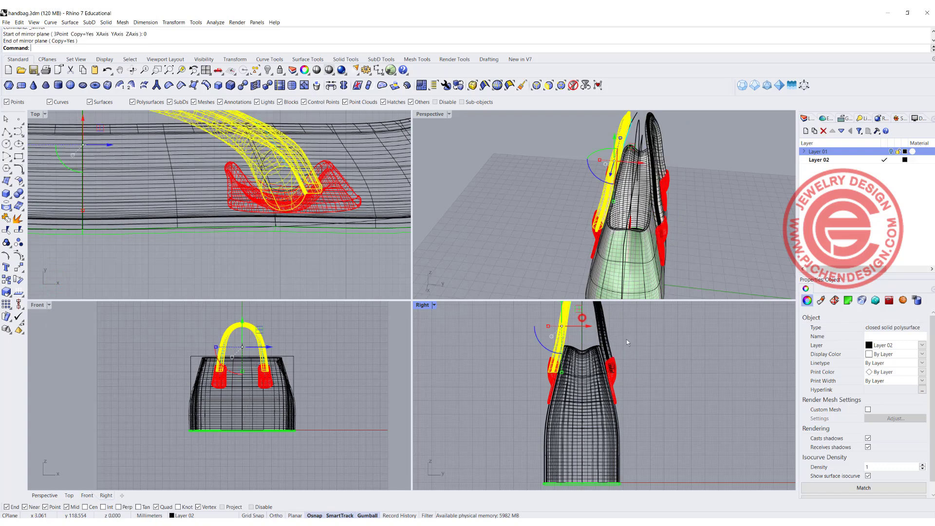
left_click(700, 363)
Examine the front and back handles on the bag from several angles
right_click_drag(672, 258, 573, 287)
double_click(436, 115)
scroll(509, 197, "down", 6)
scroll(484, 268, "up", 4)
scroll(331, 248, "down", 4)
right_click_drag(429, 262, 515, 234)
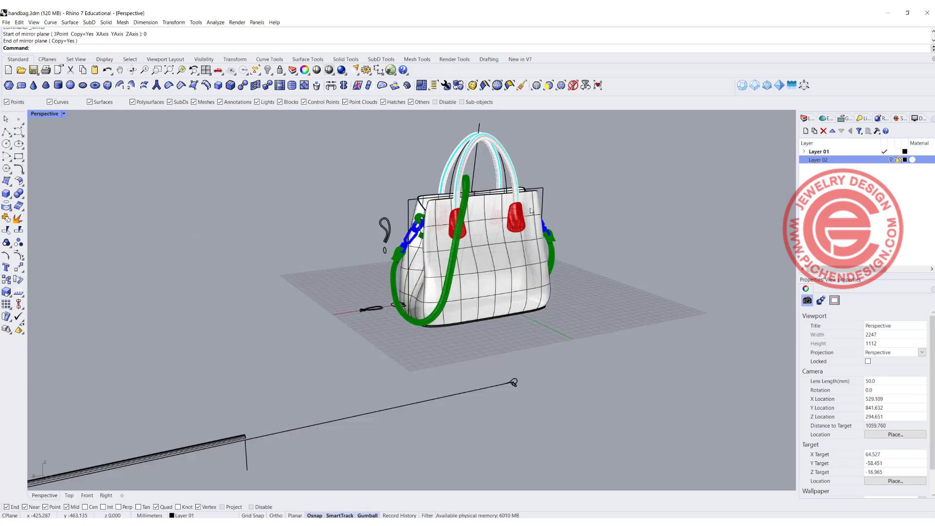
Select the shoulder strap on the finished bag and examine its shape and its hook connections from all around
right_click_drag(453, 229, 366, 226)
scroll(296, 217, "up", 4)
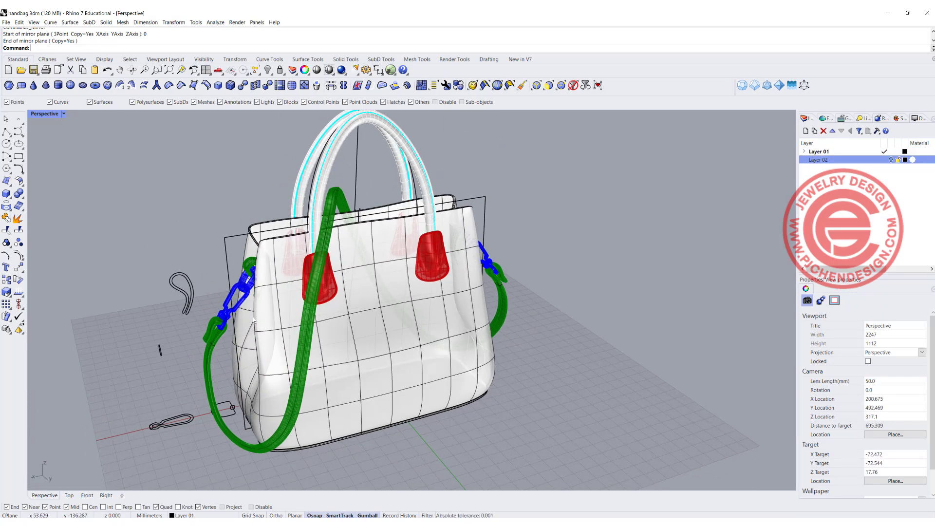
scroll(253, 320, "up", 2)
left_click(203, 343)
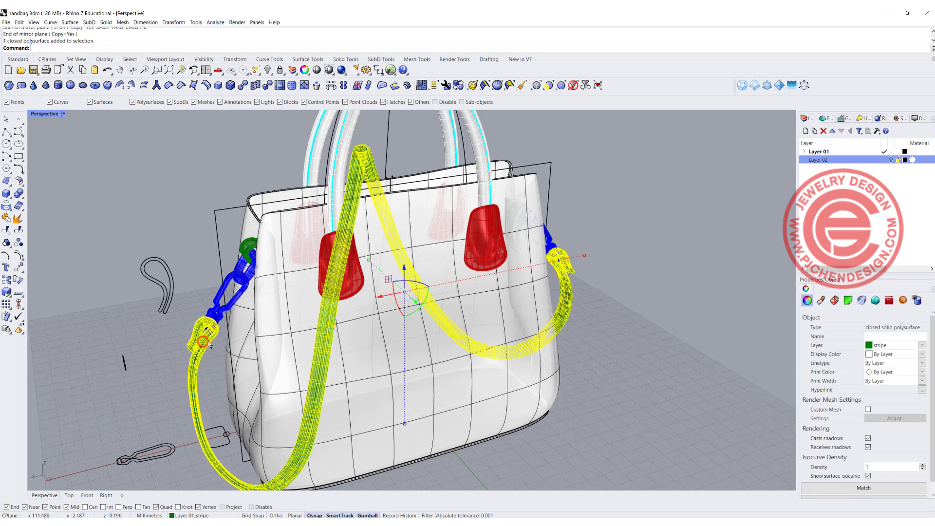
scroll(368, 254, "down", 5)
right_click_drag(368, 254, 488, 268)
scroll(491, 233, "up", 6)
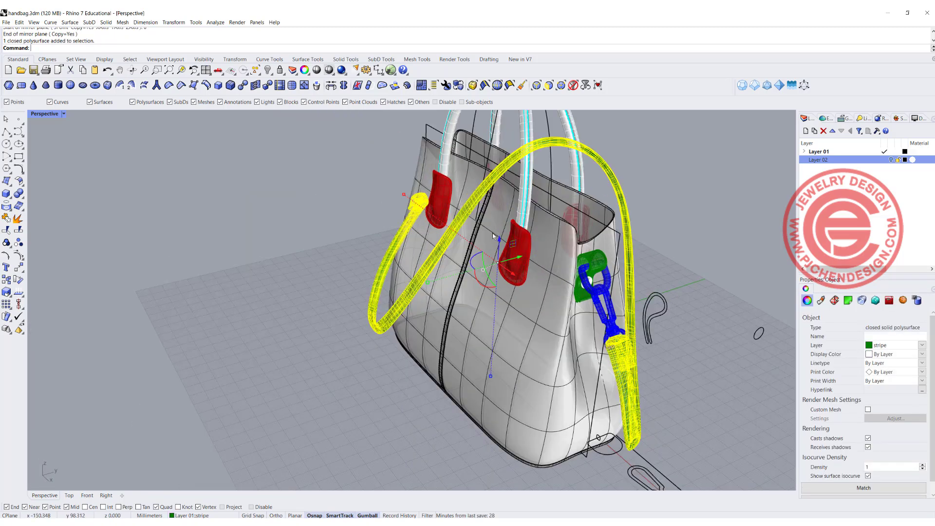
scroll(484, 218, "up", 4)
scroll(527, 219, "down", 6)
right_click_drag(546, 219, 233, 223)
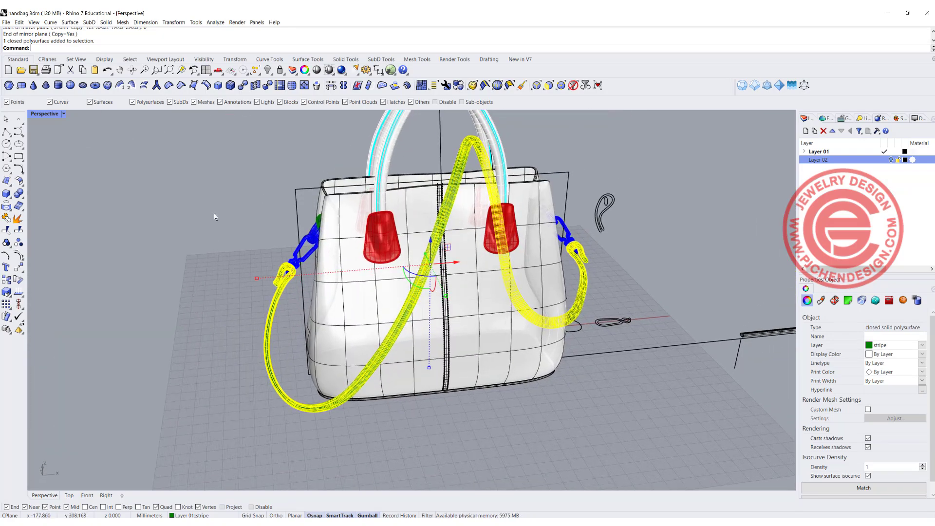